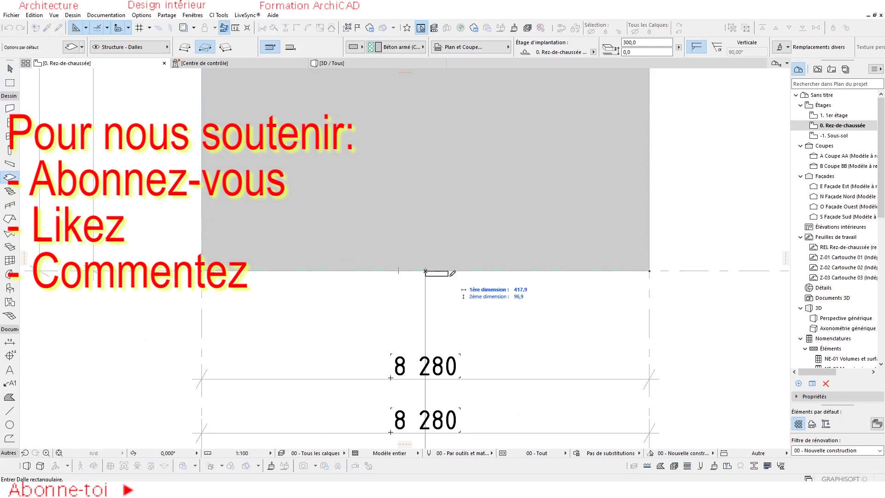
Draw a rectangular step slab 2000 long from the front edge's midpoint and offset its short side outward by 2000
{"action": "type", "text": "2000"}
{"action": "key", "text": "Tab"}
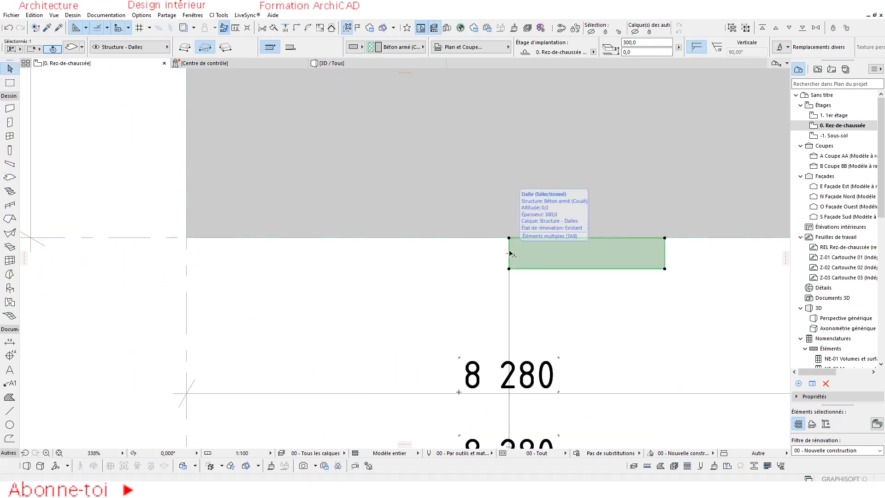
{"action": "left_click", "coordinate": [509, 253]}
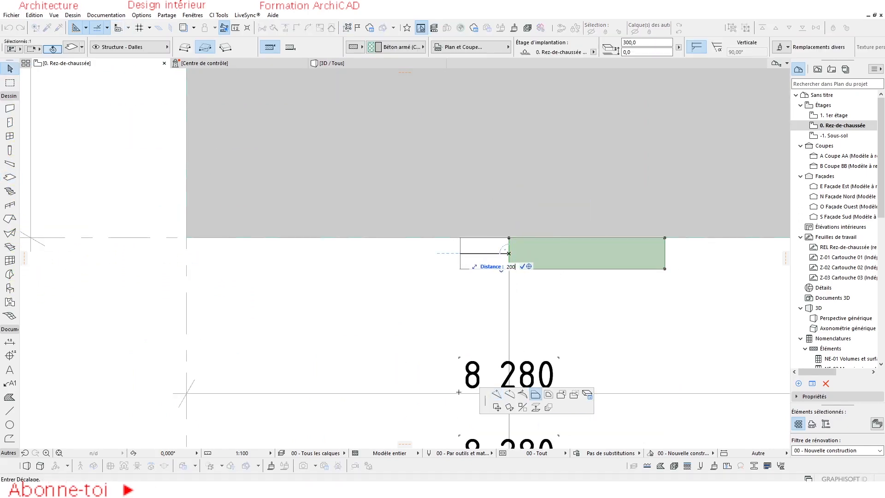
{"action": "type", "text": "2000"}
{"action": "key", "text": "Return"}
In the 3D view, set all exterior walls to the Béton building material and override their surface
{"action": "key", "text": "F3"}
{"action": "left_click", "coordinate": [451, 258]}
{"action": "scroll", "coordinate": [451, 253], "scroll_direction": "down", "scroll_amount": 3}
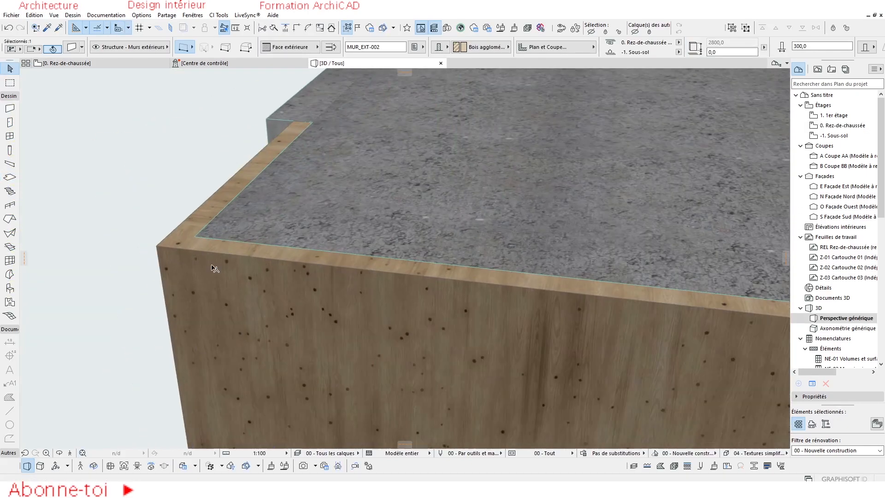
{"action": "scroll", "coordinate": [404, 258], "scroll_direction": "down", "scroll_amount": 5}
{"action": "key", "text": "ctrl+a"}
{"action": "key", "text": "ctrl+t"}
{"action": "left_click", "coordinate": [364, 87]}
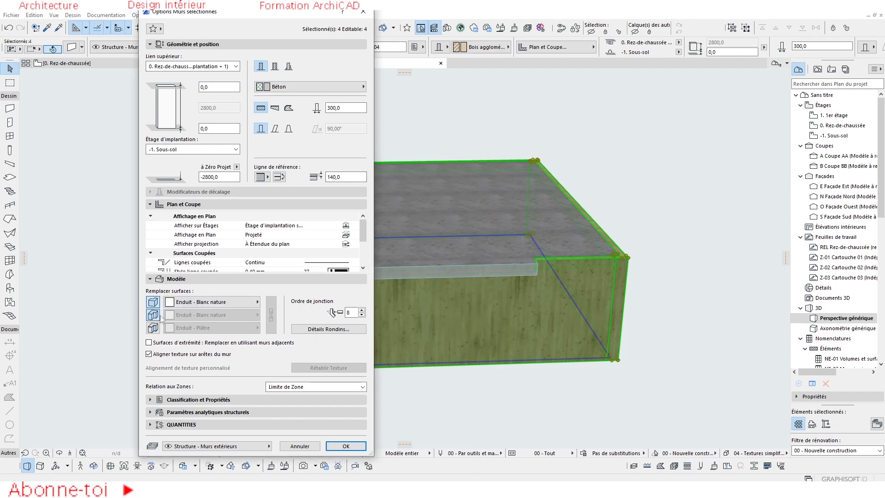
{"action": "left_click", "coordinate": [212, 314]}
{"action": "left_click", "coordinate": [336, 416]}
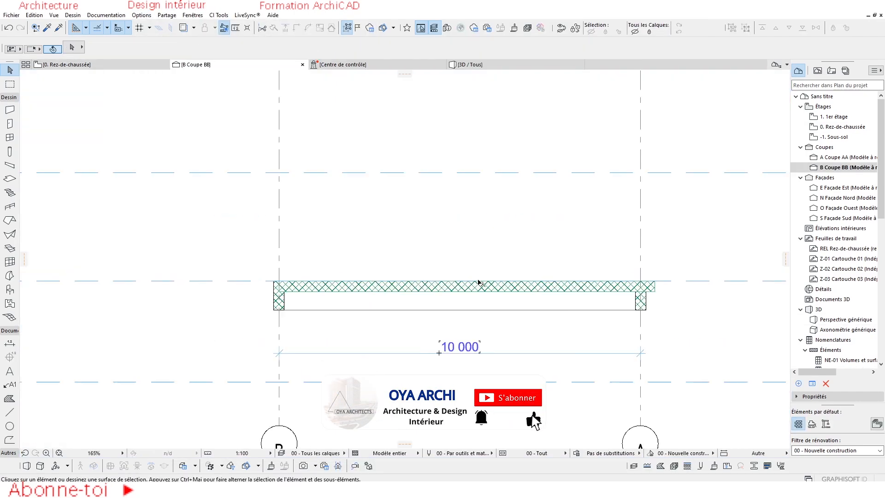
Select the exterior walls beneath the two ends of the floor slab in section BB
{"action": "scroll", "coordinate": [547, 349], "scroll_direction": "up", "scroll_amount": 3}
{"action": "left_click", "coordinate": [746, 231]}
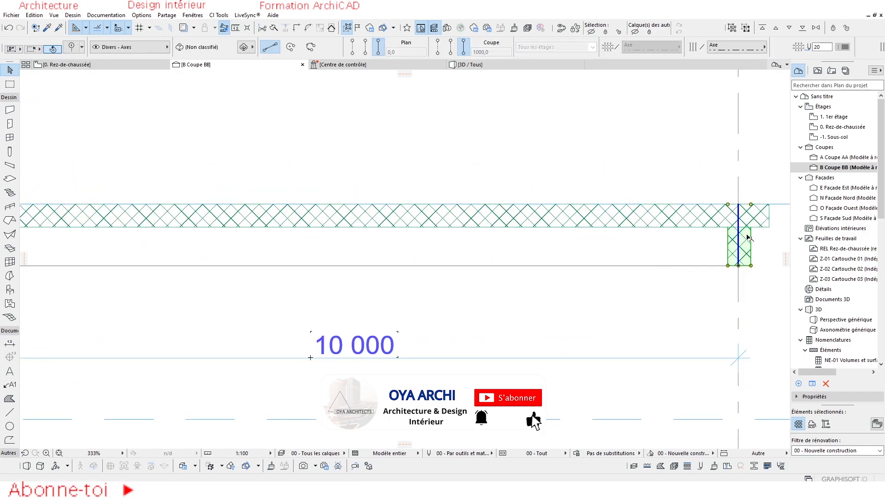
{"action": "scroll", "coordinate": [746, 231], "scroll_direction": "down", "scroll_amount": 2}
{"action": "middle_click_drag", "start_coordinate": [482, 233], "coordinate": [662, 208]}
{"action": "scroll", "coordinate": [403, 193], "scroll_direction": "up", "scroll_amount": 5}
{"action": "left_click", "coordinate": [284, 235]}
{"action": "scroll", "coordinate": [284, 235], "scroll_direction": "down", "scroll_amount": 2}
{"action": "left_click", "coordinate": [632, 300]}
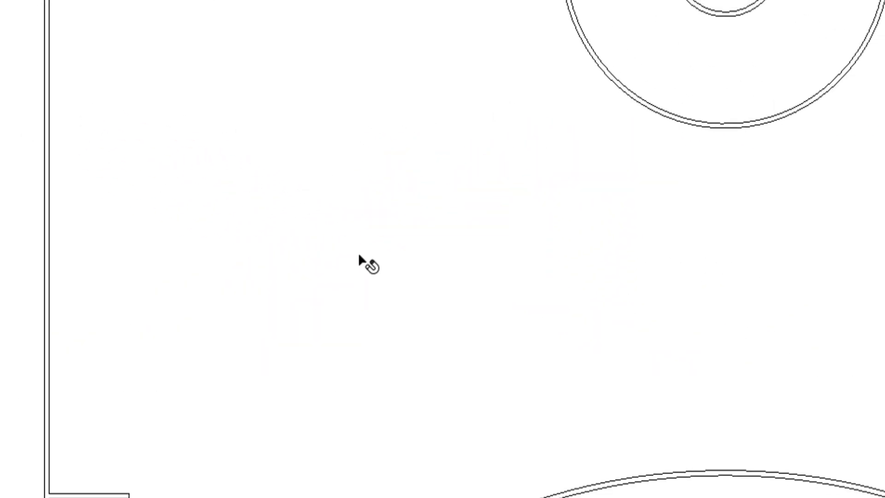
{"action": "scroll", "coordinate": [356, 251], "scroll_direction": "down", "scroll_amount": 5}
{"action": "scroll", "coordinate": [353, 249], "scroll_direction": "down", "scroll_amount": 5}
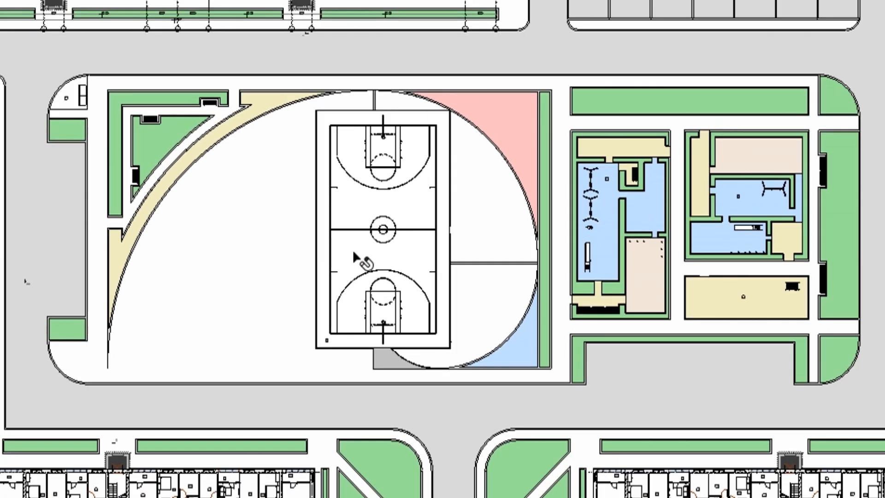
{"action": "scroll", "coordinate": [334, 234], "scroll_direction": "down", "scroll_amount": 3}
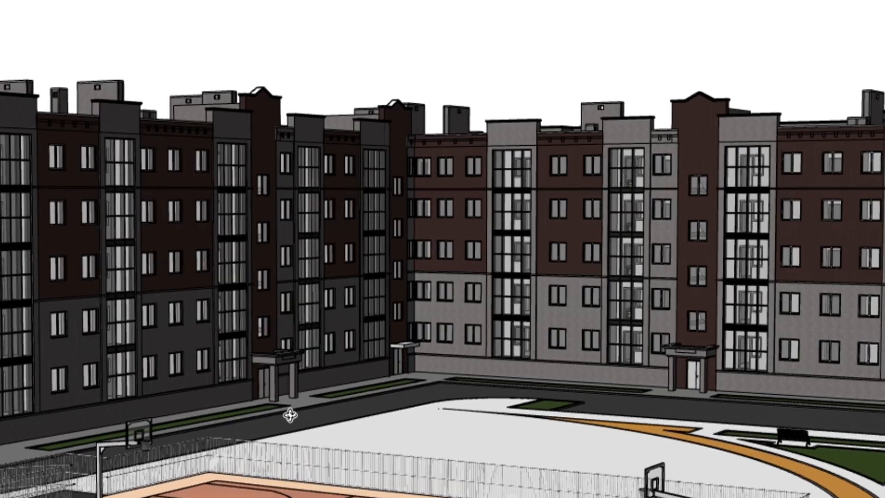
{"action": "middle_click_drag", "start_coordinate": [290, 415], "coordinate": [282, 418], "text": "shift"}
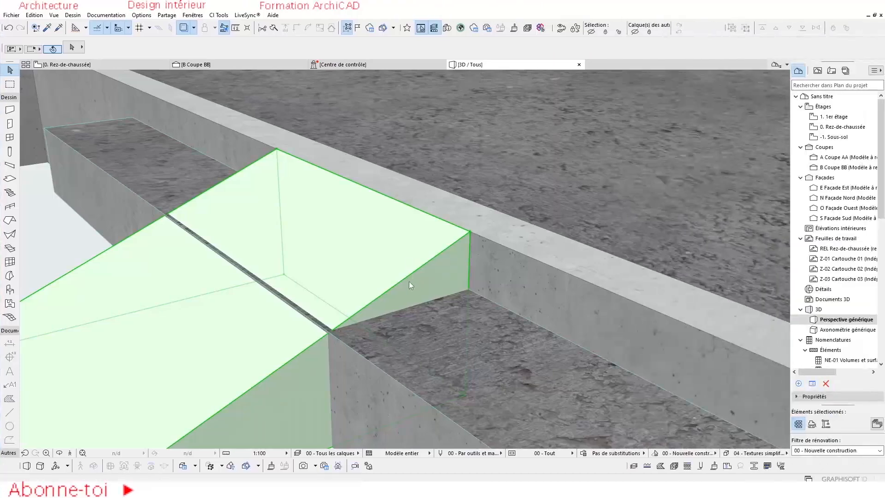
Examine the entrance ramp and steps in 3D and compare them with the reference photo of the arched brick classroom
{"action": "left_click", "coordinate": [408, 281]}
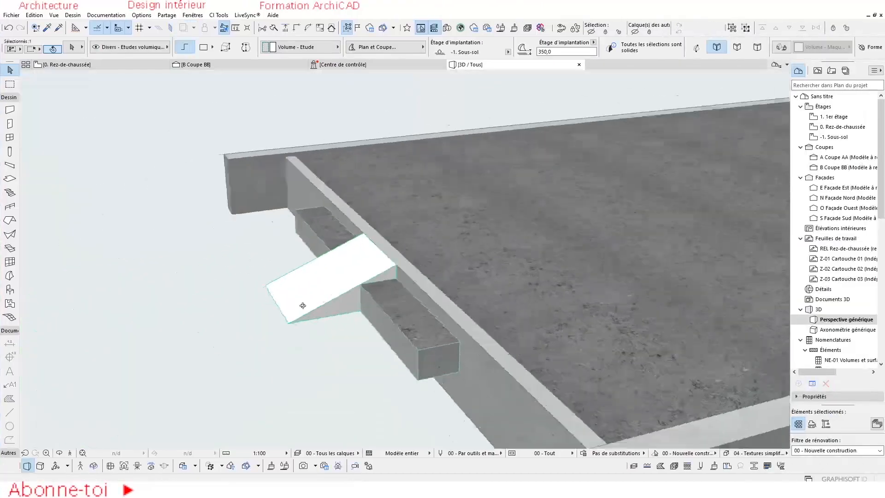
{"action": "middle_click_drag", "start_coordinate": [303, 305], "coordinate": [433, 304], "text": "shift"}
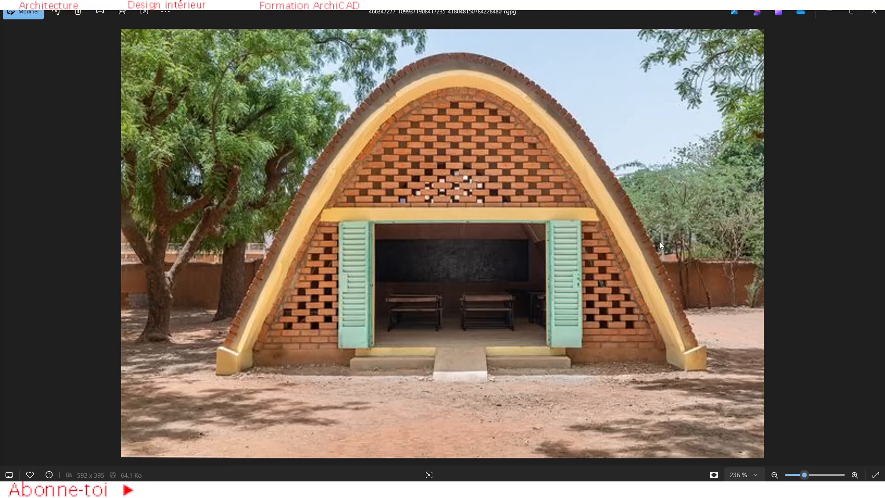
{"action": "scroll", "coordinate": [475, 280], "scroll_direction": "up", "scroll_amount": 2}
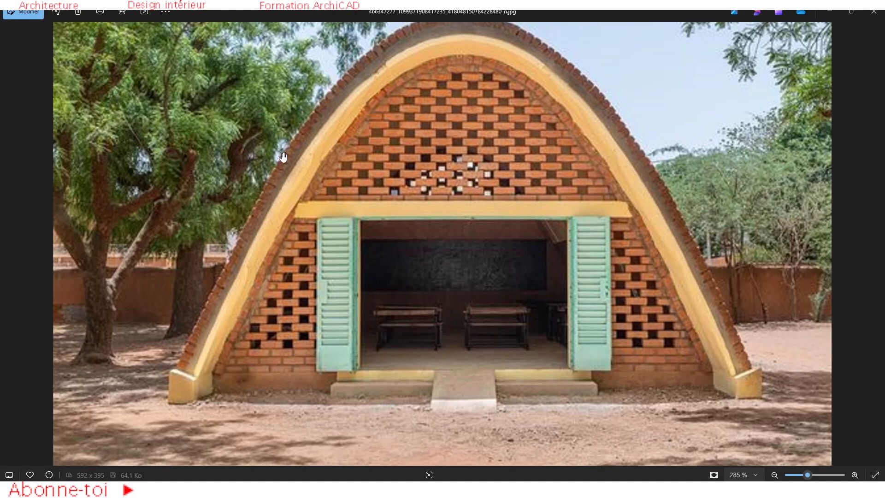
{"action": "scroll", "coordinate": [369, 237], "scroll_direction": "down", "scroll_amount": 4}
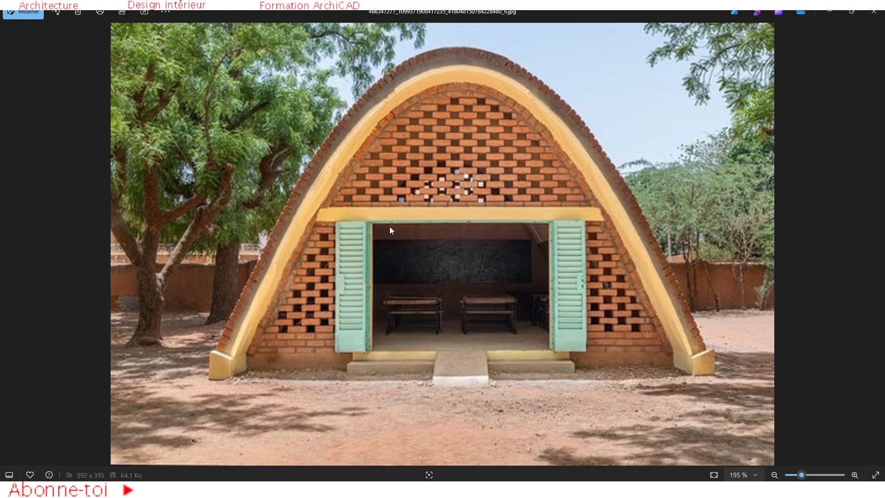
{"action": "scroll", "coordinate": [460, 197], "scroll_direction": "up", "scroll_amount": 2}
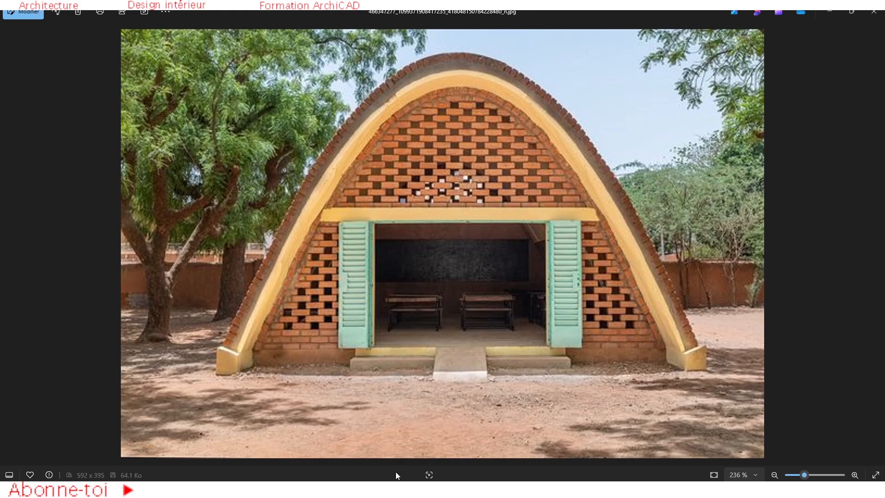
{"action": "key", "text": "alt+Tab"}
{"action": "middle_click_drag", "start_coordinate": [445, 280], "coordinate": [461, 291], "text": "shift"}
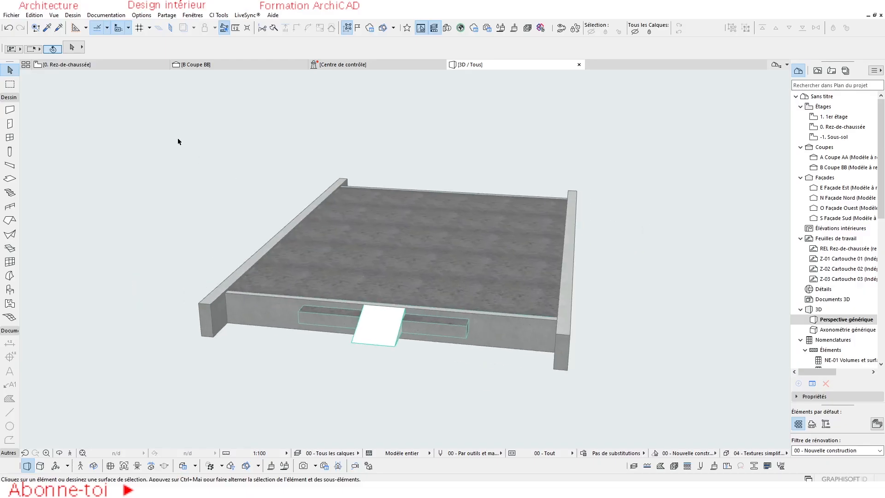
On the ground-floor plan, draw a long vertical line in the empty area beside the building
{"action": "left_click", "coordinate": [121, 65]}
{"action": "scroll", "coordinate": [325, 240], "scroll_direction": "down", "scroll_amount": 6}
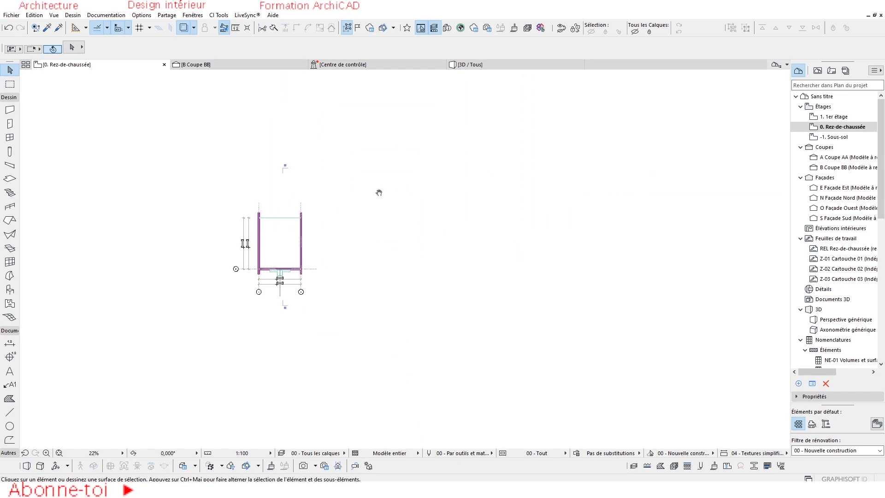
{"action": "scroll", "coordinate": [335, 250], "scroll_direction": "up", "scroll_amount": 2}
{"action": "middle_click_drag", "start_coordinate": [386, 267], "coordinate": [330, 234]}
{"action": "scroll", "coordinate": [330, 233], "scroll_direction": "down", "scroll_amount": 3}
{"action": "left_click", "coordinate": [9, 412]}
{"action": "left_click", "coordinate": [477, 320], "text": "shift"}
{"action": "middle_click_drag", "start_coordinate": [484, 261], "coordinate": [390, 255]}
{"action": "key", "text": "Escape"}
Multiply the vertical line horizontally into 37 evenly spaced copies using the Incrément et Propagation method
{"action": "left_click", "coordinate": [366, 220]}
{"action": "scroll", "coordinate": [285, 225], "scroll_direction": "up", "scroll_amount": 3}
{"action": "left_click", "coordinate": [258, 212]}
{"action": "left_click", "coordinate": [535, 407]}
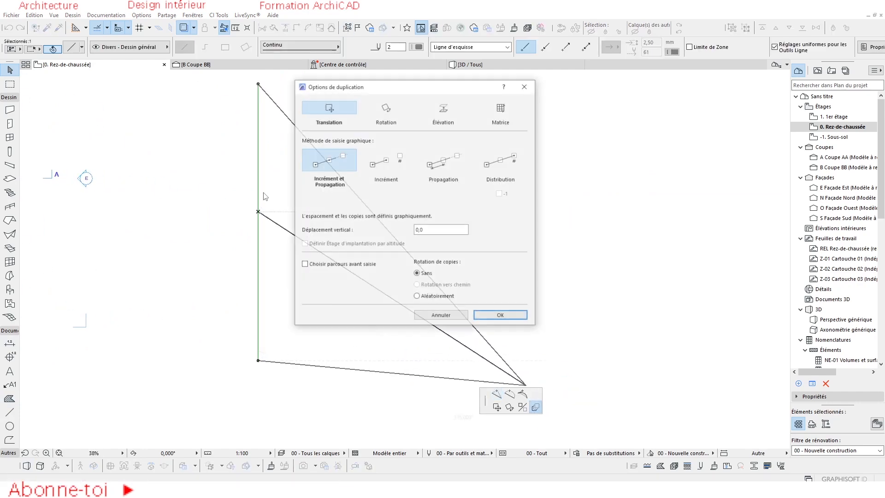
{"action": "left_click", "coordinate": [502, 316]}
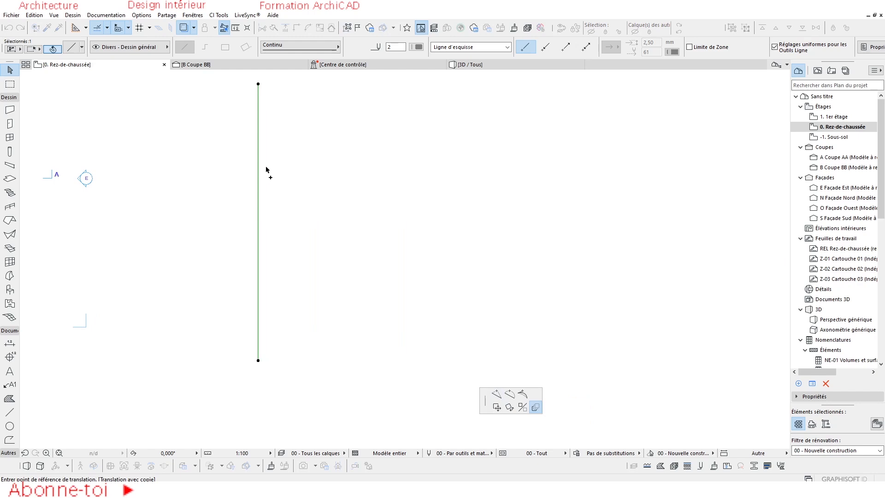
{"action": "left_click", "coordinate": [259, 169]}
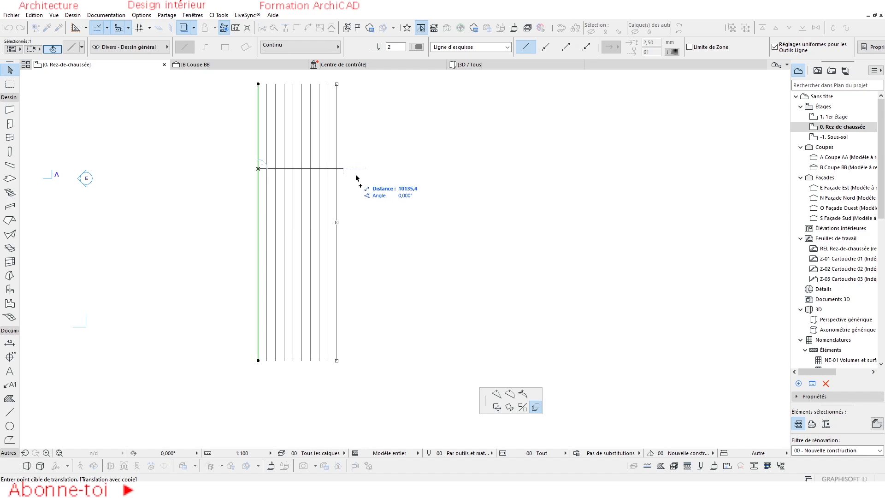
{"action": "left_click", "coordinate": [582, 178]}
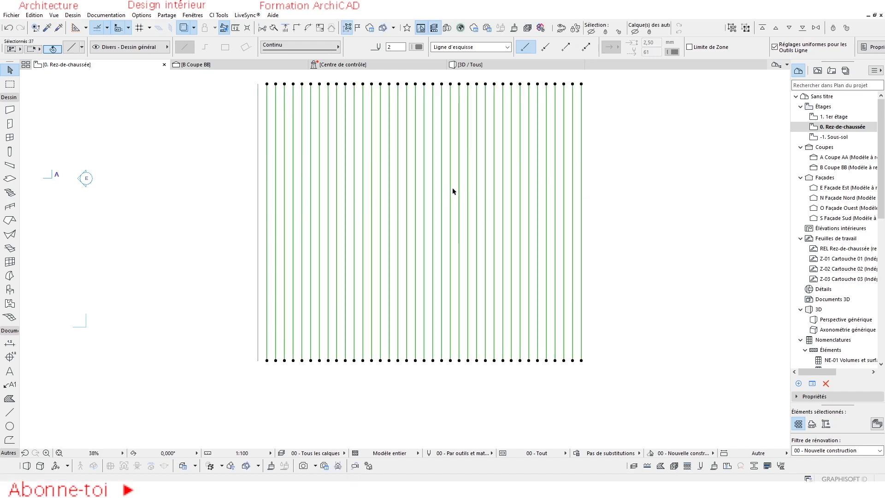
Rotate the first vertical line about its upper endpoint until it lies horizontally across the tops of the copies
{"action": "left_click", "coordinate": [268, 100]}
{"action": "left_click", "coordinate": [259, 101]}
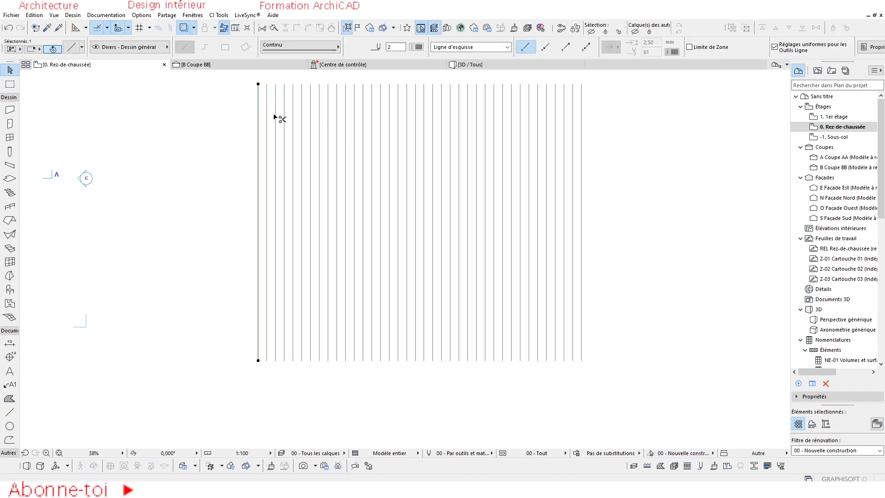
{"action": "key", "text": "ctrl+e"}
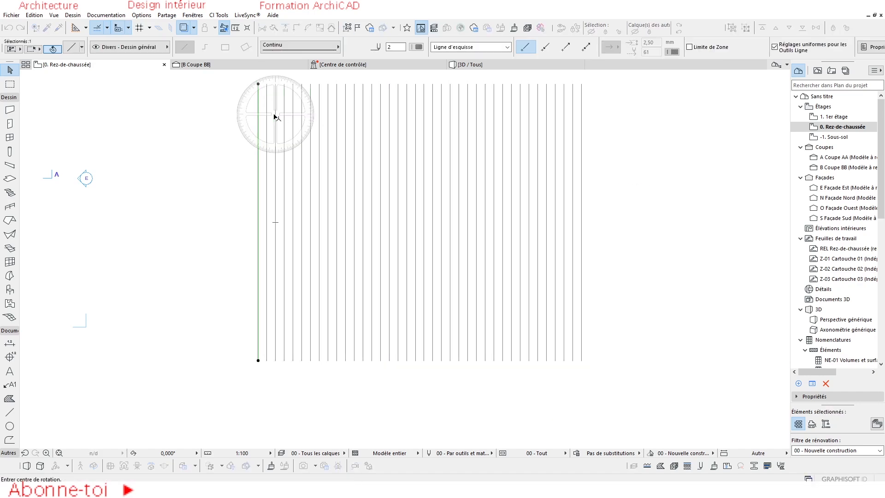
{"action": "left_click", "coordinate": [258, 84]}
{"action": "left_click", "coordinate": [259, 206]}
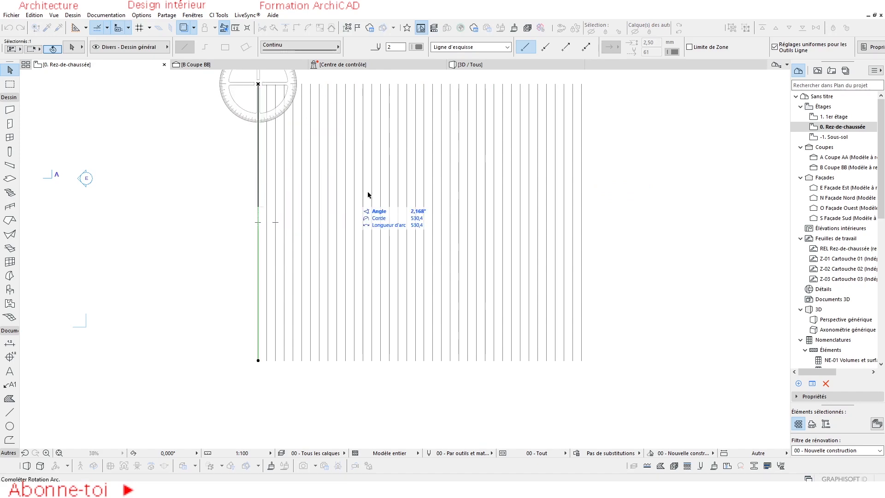
{"action": "left_click", "coordinate": [611, 101]}
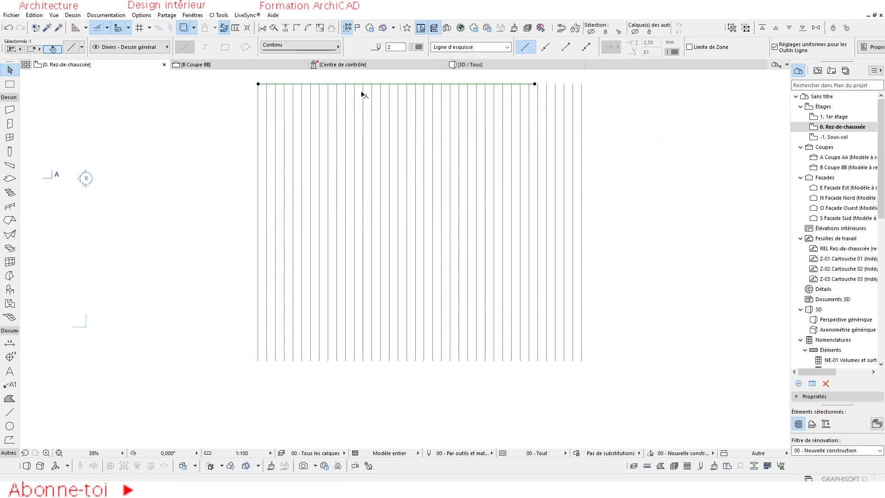
Multiply the horizontal line downward at 1000 spacing across the vertical lines to form a square grid
{"action": "left_click", "coordinate": [403, 84]}
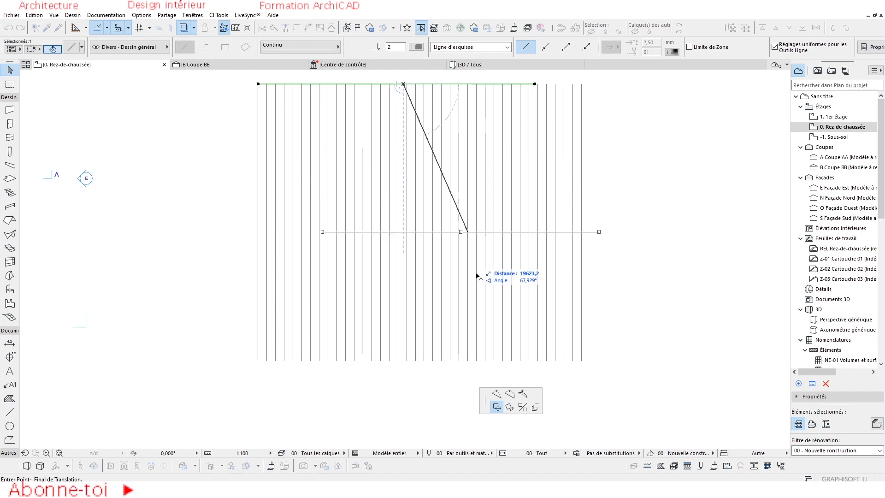
{"action": "left_click", "coordinate": [536, 407]}
{"action": "left_click", "coordinate": [501, 315]}
{"action": "left_click", "coordinate": [328, 84]}
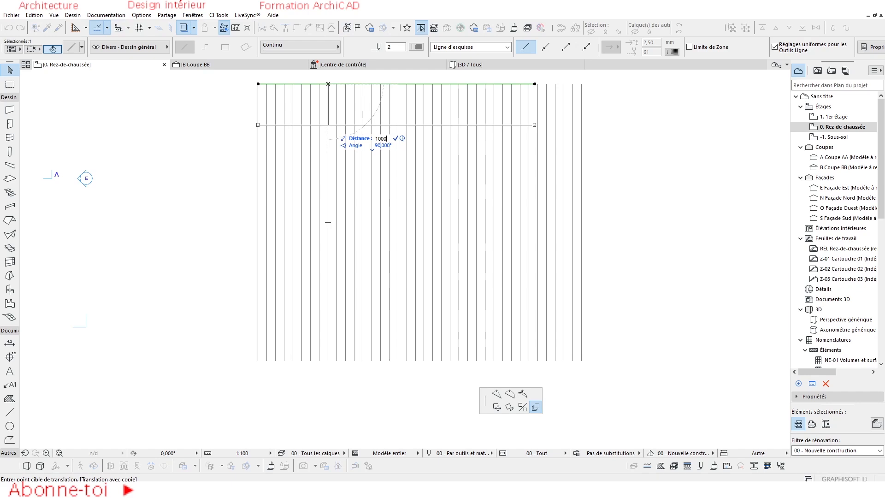
{"action": "type", "text": "1000"}
{"action": "key", "text": "Return"}
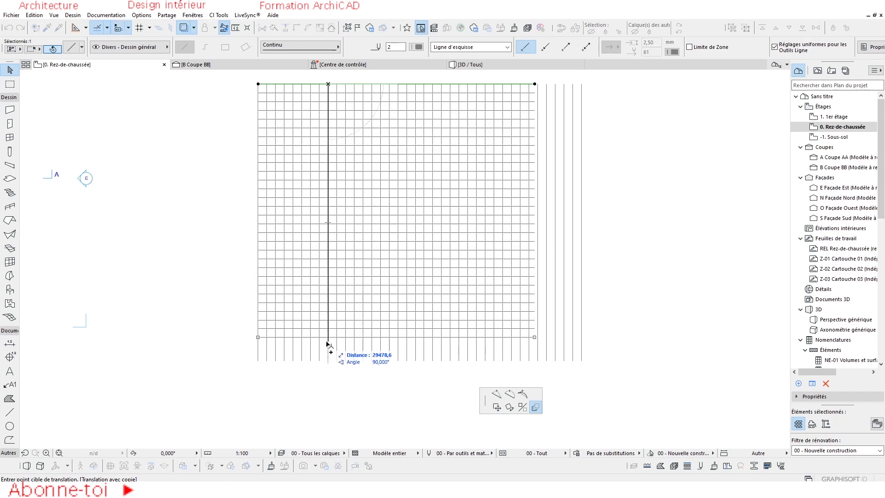
{"action": "left_click", "coordinate": [328, 344]}
{"action": "scroll", "coordinate": [368, 209], "scroll_direction": "up", "scroll_amount": 5}
{"action": "left_click", "coordinate": [81, 274]}
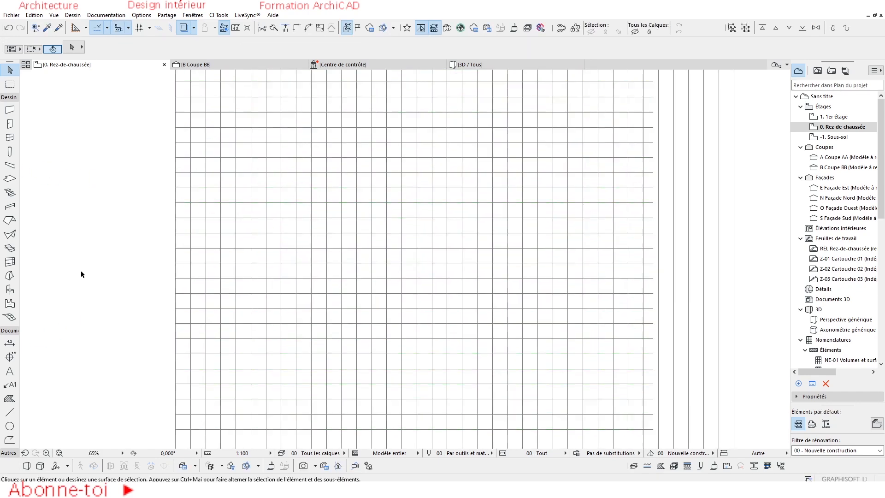
Draw a small circle centred on an intersection of the grid lines
{"action": "scroll", "coordinate": [368, 223], "scroll_direction": "up", "scroll_amount": 2}
{"action": "scroll", "coordinate": [369, 223], "scroll_direction": "down", "scroll_amount": 3}
{"action": "middle_click_drag", "start_coordinate": [410, 224], "coordinate": [373, 280]}
{"action": "scroll", "coordinate": [333, 280], "scroll_direction": "up", "scroll_amount": 5}
{"action": "middle_click_drag", "start_coordinate": [319, 281], "coordinate": [270, 290]}
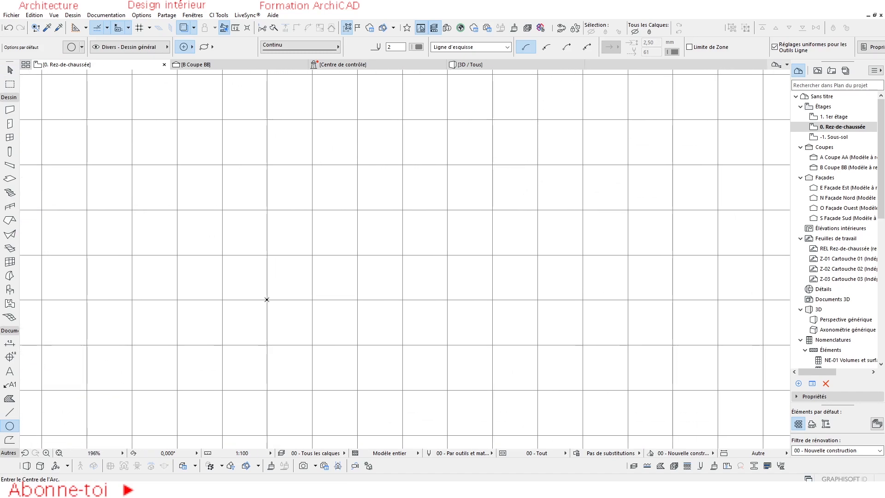
{"action": "left_click", "coordinate": [267, 300]}
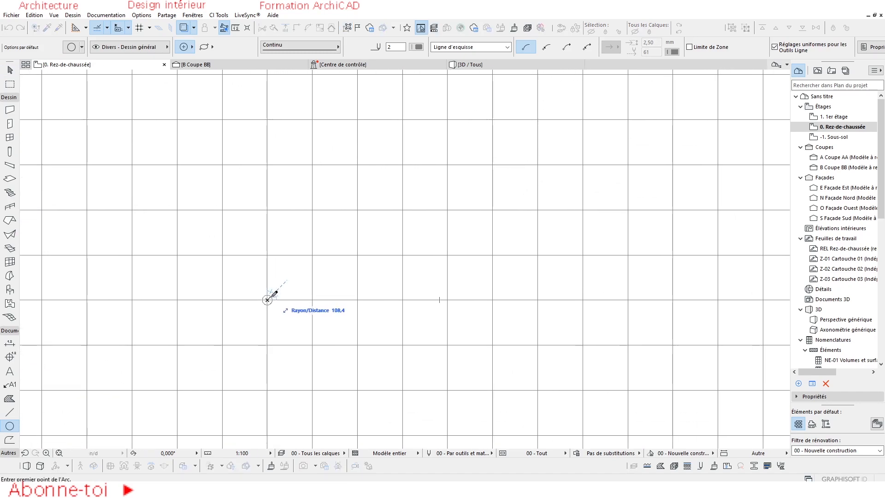
{"action": "scroll", "coordinate": [269, 292], "scroll_direction": "up", "scroll_amount": 3}
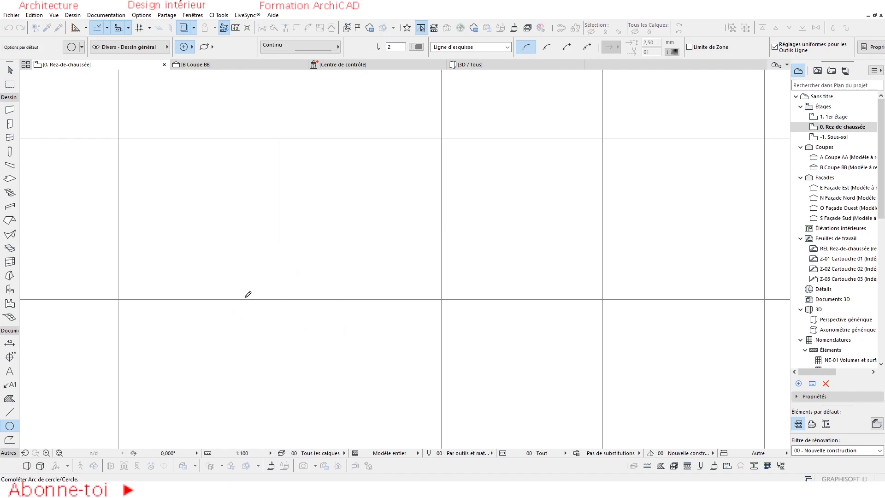
{"action": "left_click", "coordinate": [299, 281]}
Examine the line grid as a whole and the intersections around the small circle
{"action": "scroll", "coordinate": [300, 279], "scroll_direction": "down", "scroll_amount": 5}
{"action": "scroll", "coordinate": [322, 279], "scroll_direction": "up", "scroll_amount": 3}
{"action": "scroll", "coordinate": [330, 255], "scroll_direction": "down", "scroll_amount": 2}
{"action": "middle_click_drag", "start_coordinate": [335, 249], "coordinate": [366, 269]}
{"action": "scroll", "coordinate": [387, 237], "scroll_direction": "down", "scroll_amount": 1}
{"action": "scroll", "coordinate": [363, 253], "scroll_direction": "up", "scroll_amount": 3}
{"action": "scroll", "coordinate": [364, 267], "scroll_direction": "down", "scroll_amount": 5}
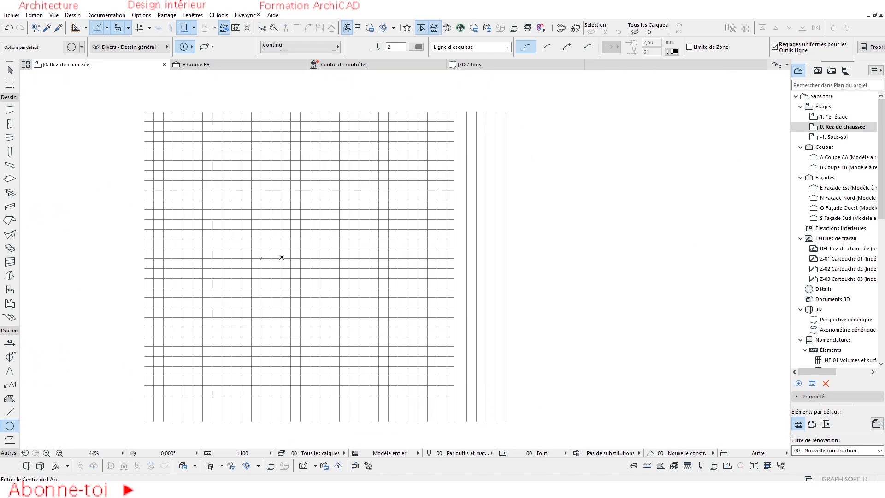
{"action": "scroll", "coordinate": [282, 257], "scroll_direction": "up", "scroll_amount": 1}
{"action": "middle_click_drag", "start_coordinate": [268, 234], "coordinate": [258, 232]}
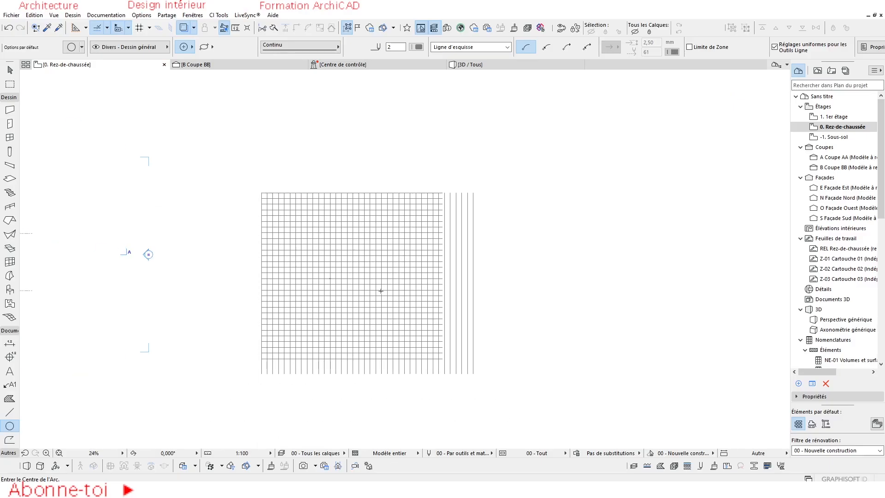
{"action": "scroll", "coordinate": [335, 277], "scroll_direction": "up", "scroll_amount": 4}
{"action": "middle_click_drag", "start_coordinate": [334, 255], "coordinate": [272, 265]}
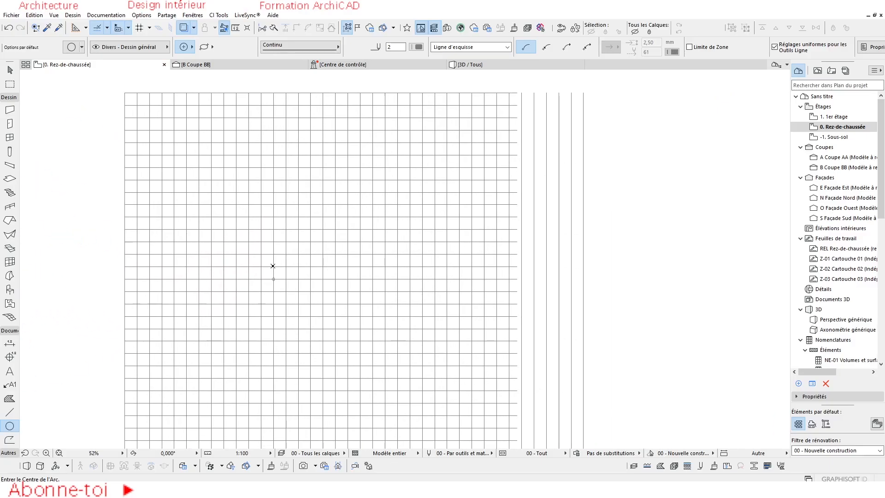
Examine the grid squares directly around the small circle that marks the origin
{"action": "scroll", "coordinate": [272, 264], "scroll_direction": "down", "scroll_amount": 2}
{"action": "scroll", "coordinate": [268, 279], "scroll_direction": "up", "scroll_amount": 5}
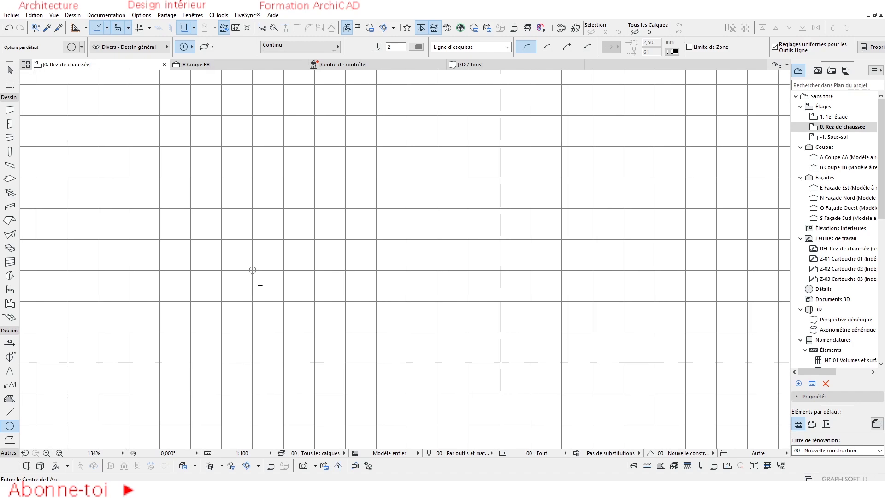
{"action": "scroll", "coordinate": [260, 286], "scroll_direction": "down", "scroll_amount": 1}
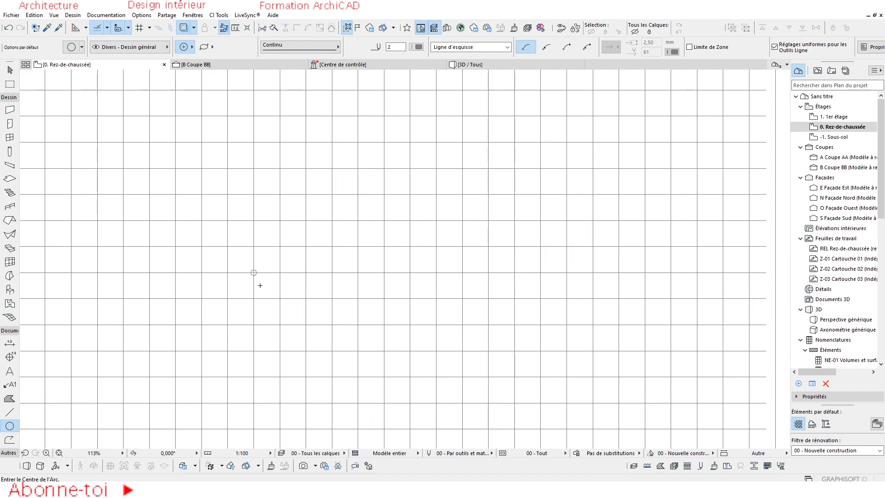
{"action": "scroll", "coordinate": [254, 273], "scroll_direction": "down", "scroll_amount": 3}
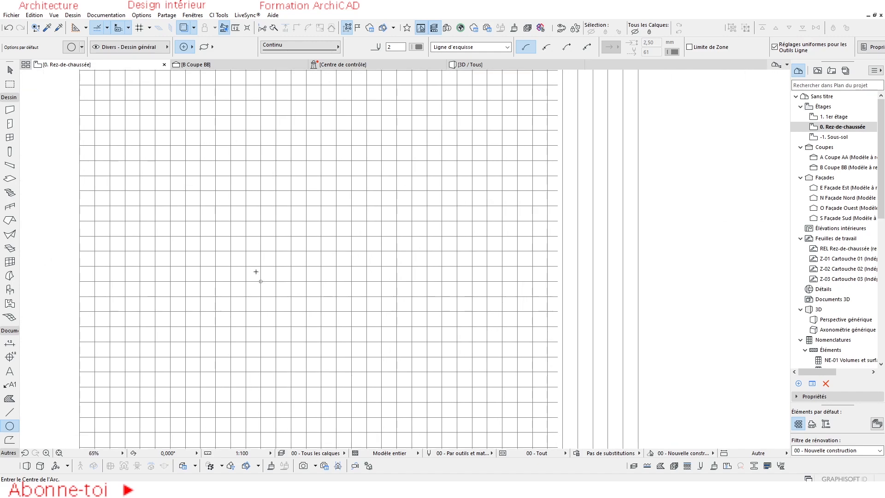
{"action": "scroll", "coordinate": [256, 272], "scroll_direction": "up", "scroll_amount": 5}
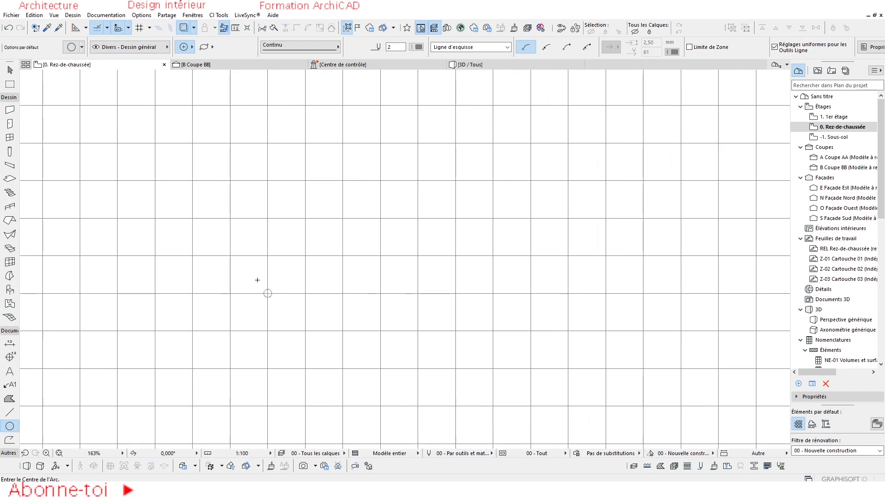
{"action": "scroll", "coordinate": [268, 294], "scroll_direction": "up", "scroll_amount": 2}
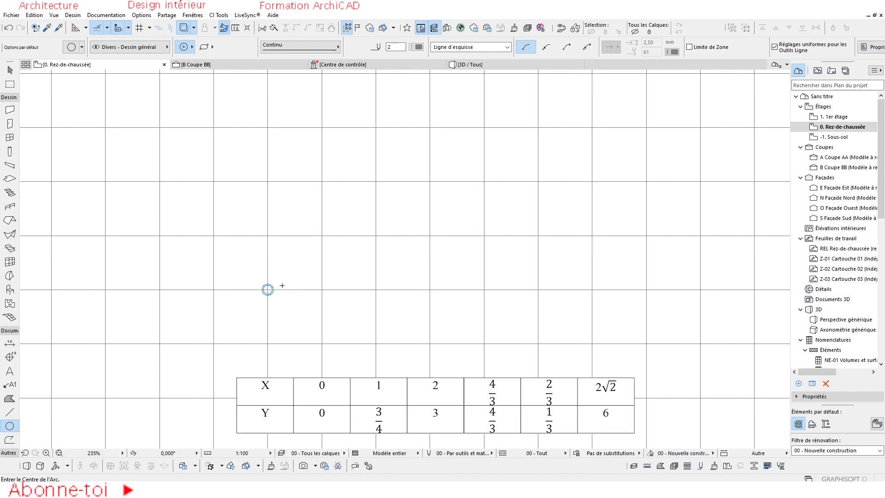
{"action": "scroll", "coordinate": [268, 290], "scroll_direction": "up", "scroll_amount": 2}
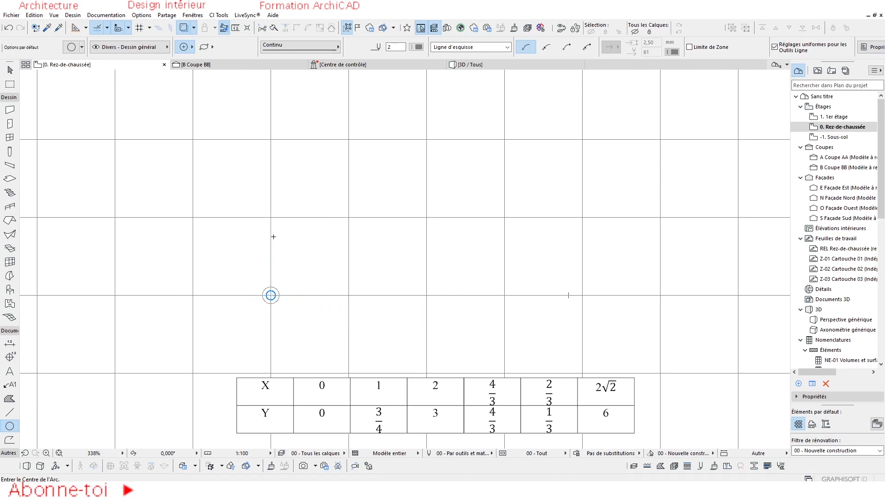
{"action": "scroll", "coordinate": [270, 295], "scroll_direction": "up", "scroll_amount": 2}
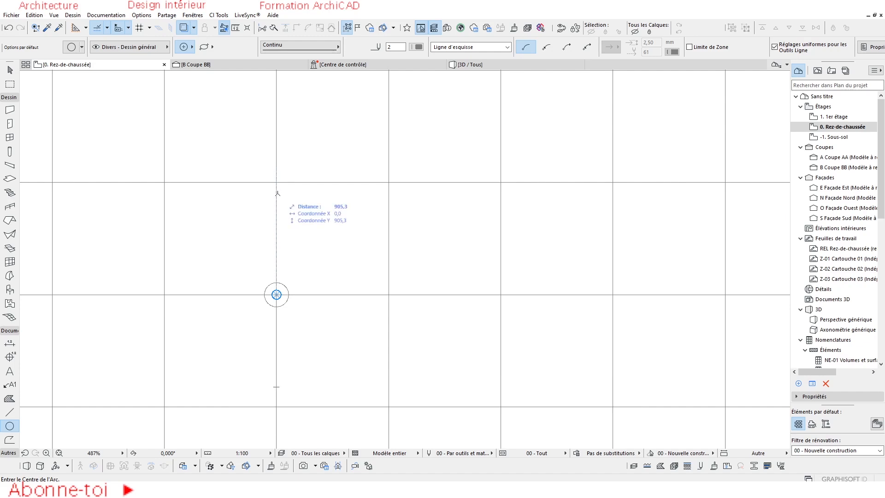
Duplicate the horizontal line through the small circle upward using Distribution with 4 copies, ending on the next grid line above
{"action": "key", "text": "Escape"}
{"action": "left_click", "coordinate": [316, 295]}
{"action": "left_click", "coordinate": [299, 295]}
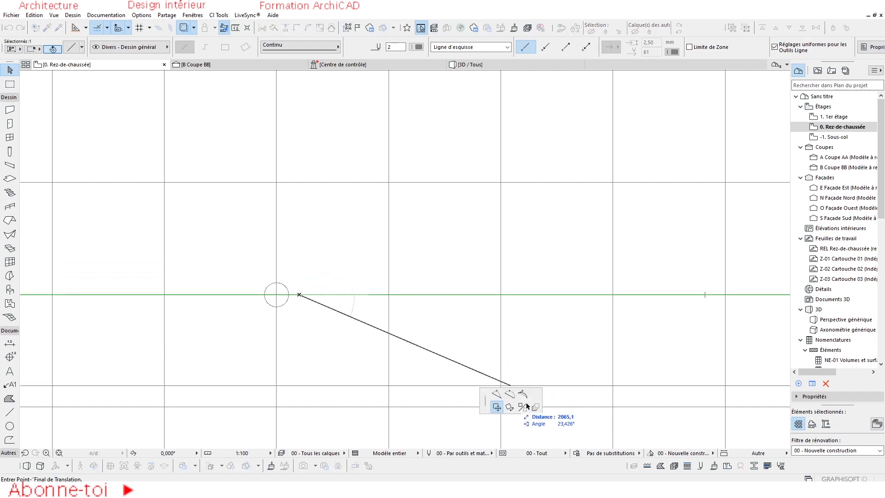
{"action": "left_click", "coordinate": [535, 408]}
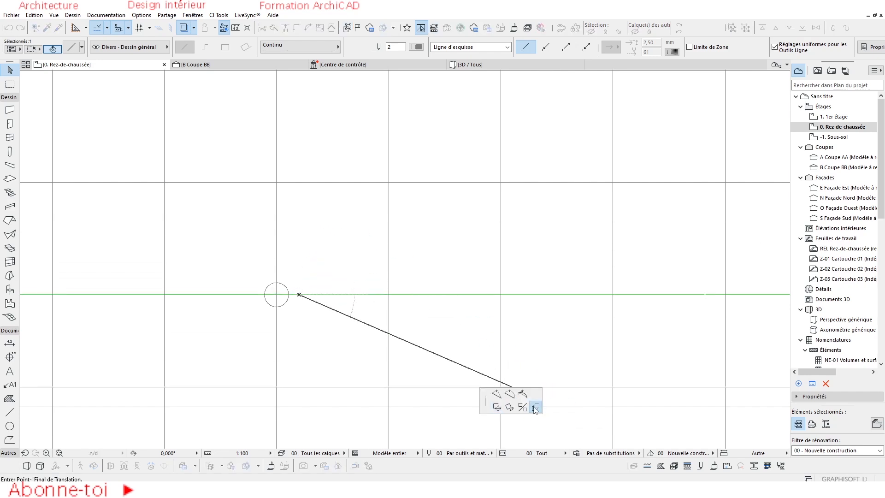
{"action": "left_click", "coordinate": [497, 173]}
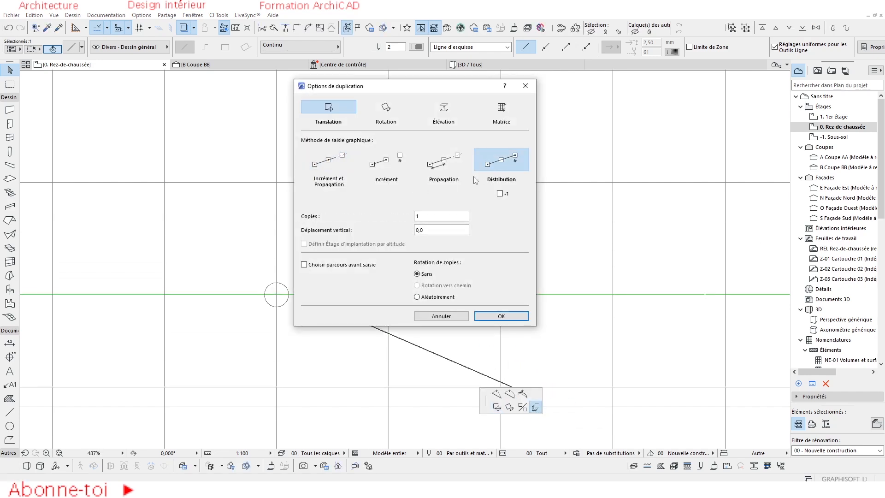
{"action": "left_click_drag", "start_coordinate": [429, 216], "coordinate": [351, 215]}
{"action": "type", "text": "4"}
{"action": "key", "text": "Return"}
{"action": "left_click", "coordinate": [302, 294]}
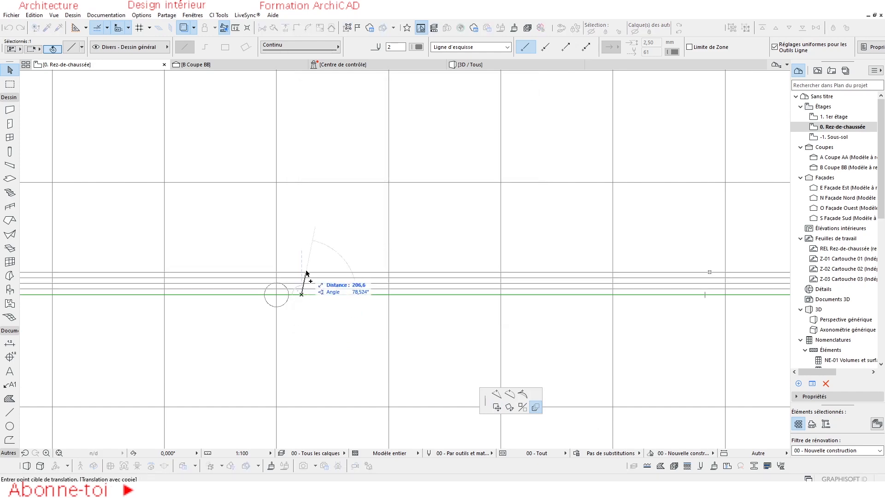
{"action": "left_click", "coordinate": [302, 183]}
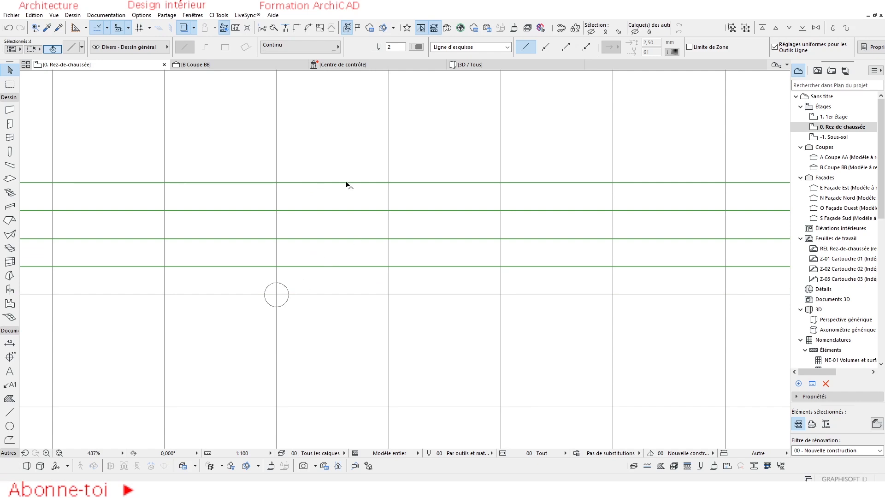
{"action": "left_click", "coordinate": [340, 195]}
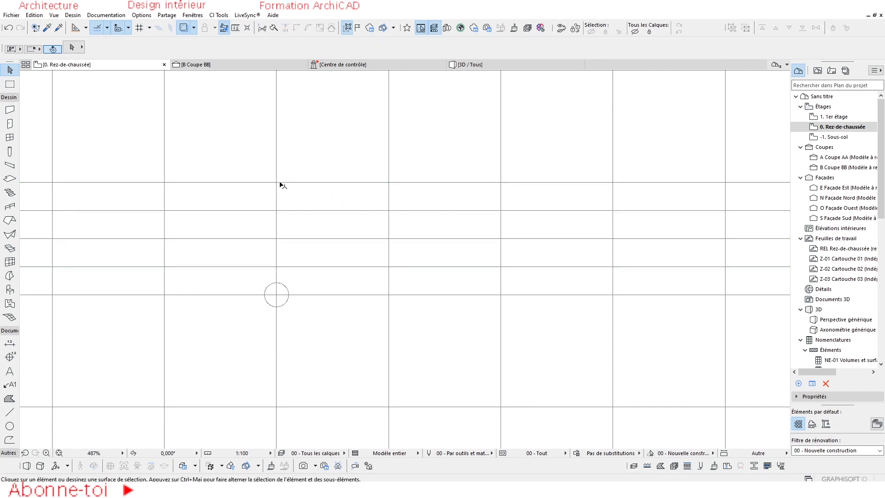
Change the three intermediate subdivision lines above the circle to red pen 20
{"action": "left_click_drag", "start_coordinate": [343, 205], "coordinate": [309, 283]}
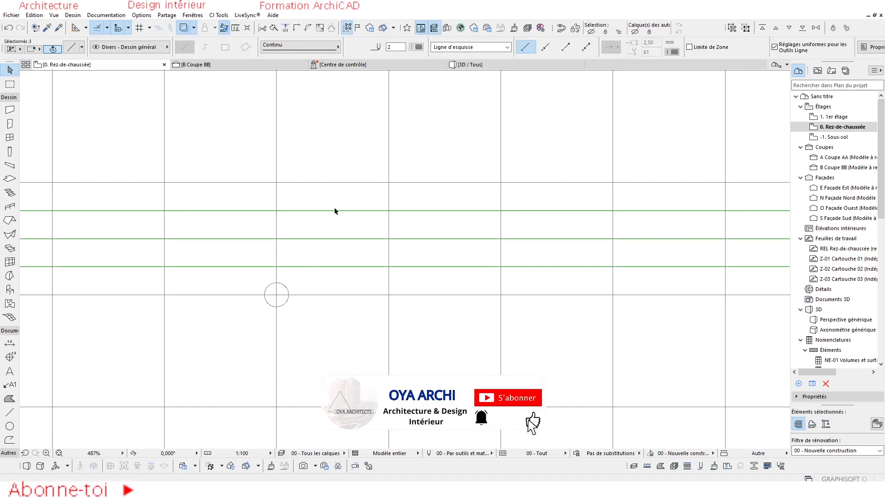
{"action": "left_click", "coordinate": [418, 47]}
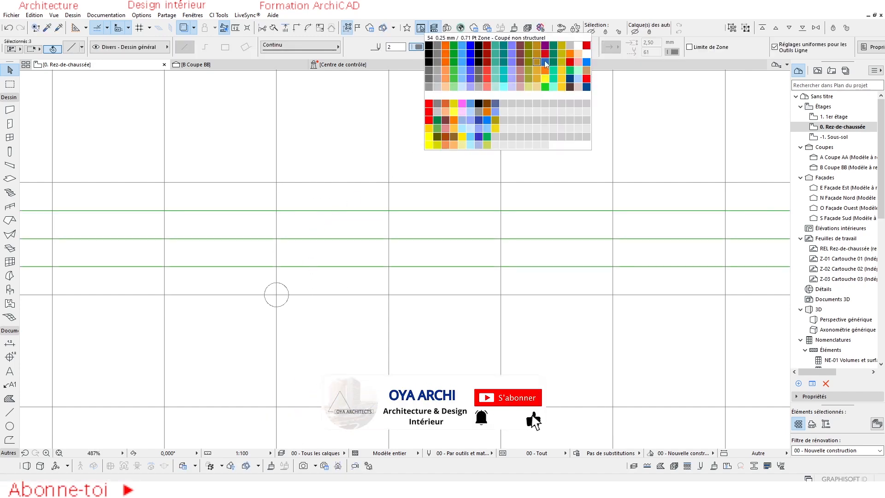
{"action": "left_click", "coordinate": [582, 47]}
{"action": "key", "text": "Escape"}
{"action": "scroll", "coordinate": [323, 242], "scroll_direction": "down", "scroll_amount": 4}
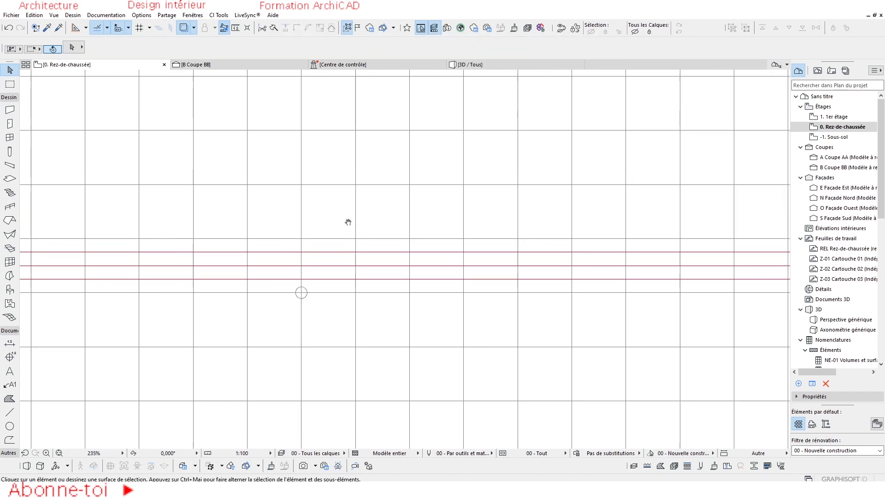
{"action": "scroll", "coordinate": [332, 234], "scroll_direction": "down", "scroll_amount": 4}
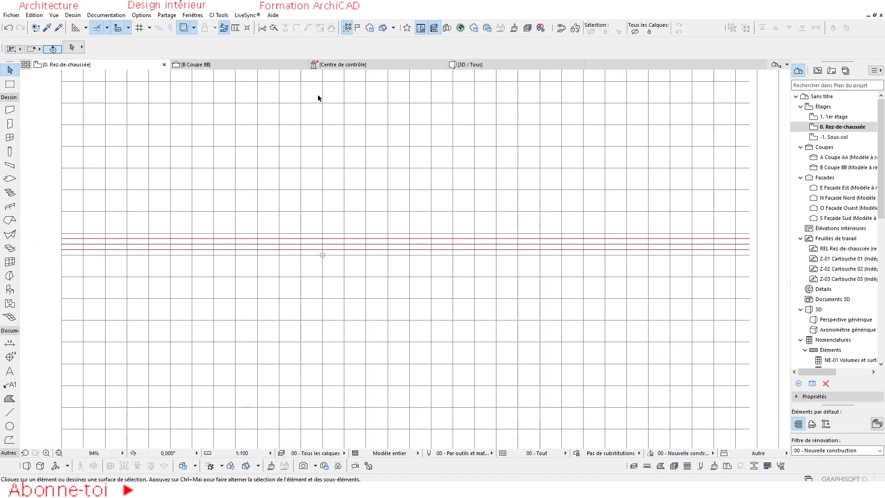
{"action": "scroll", "coordinate": [313, 251], "scroll_direction": "up", "scroll_amount": 8}
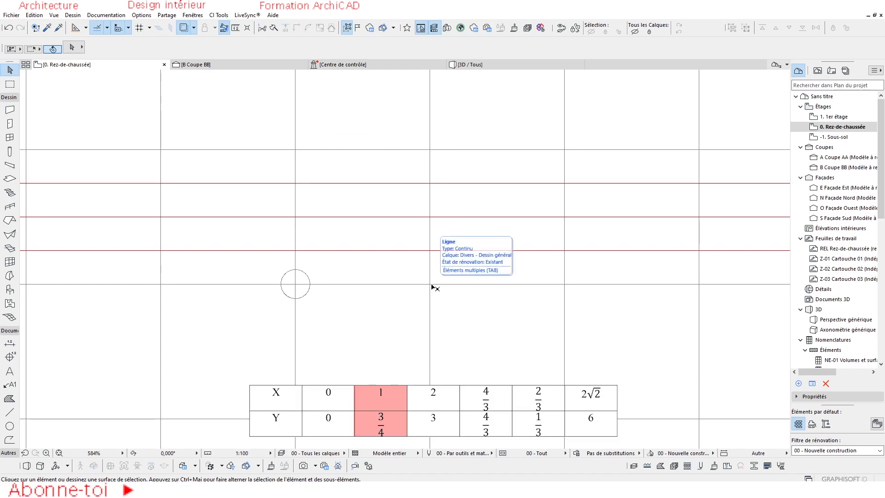
Place a hotspot at X = 1, Y = 3/4, measured in grid squares from the circle's centre
{"action": "left_click", "coordinate": [8, 452]}
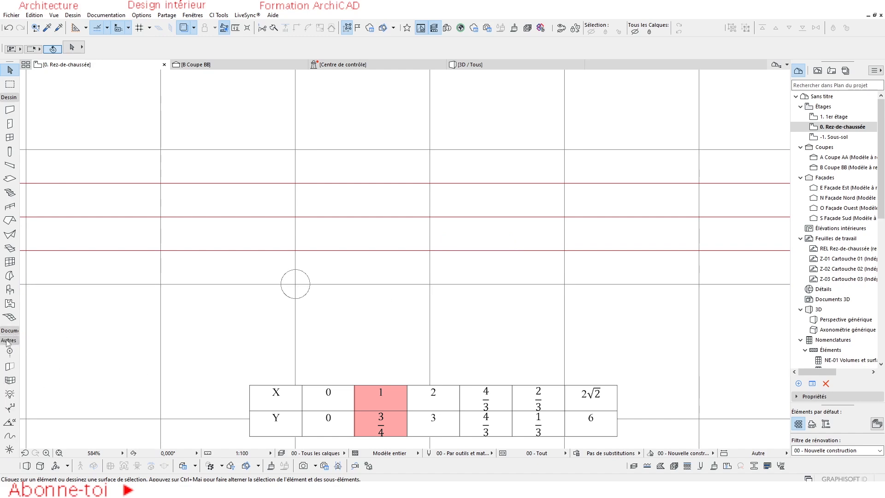
{"action": "left_click", "coordinate": [9, 450]}
{"action": "scroll", "coordinate": [330, 247], "scroll_direction": "down", "scroll_amount": 2}
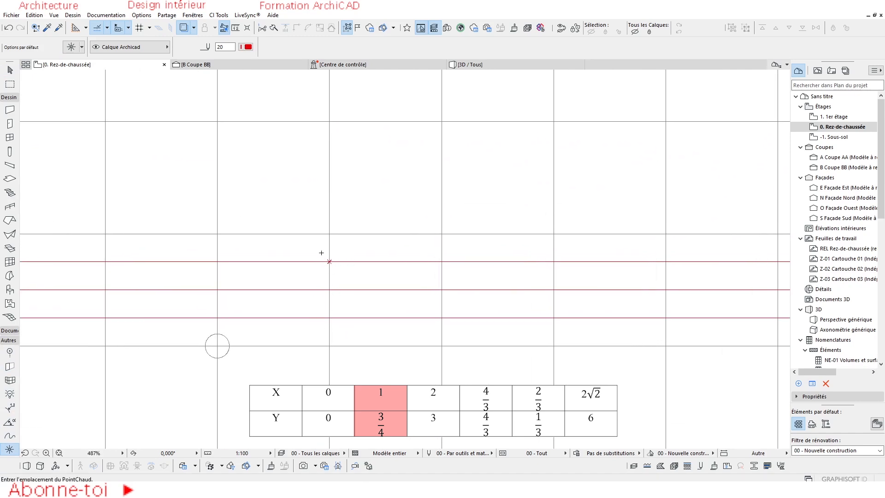
{"action": "scroll", "coordinate": [324, 266], "scroll_direction": "up", "scroll_amount": 4}
Change the hotspot at X = 1, Y = 3/4 to blue pen 6
{"action": "key", "text": "Escape"}
{"action": "left_click", "coordinate": [334, 257]}
{"action": "left_click", "coordinate": [246, 46]}
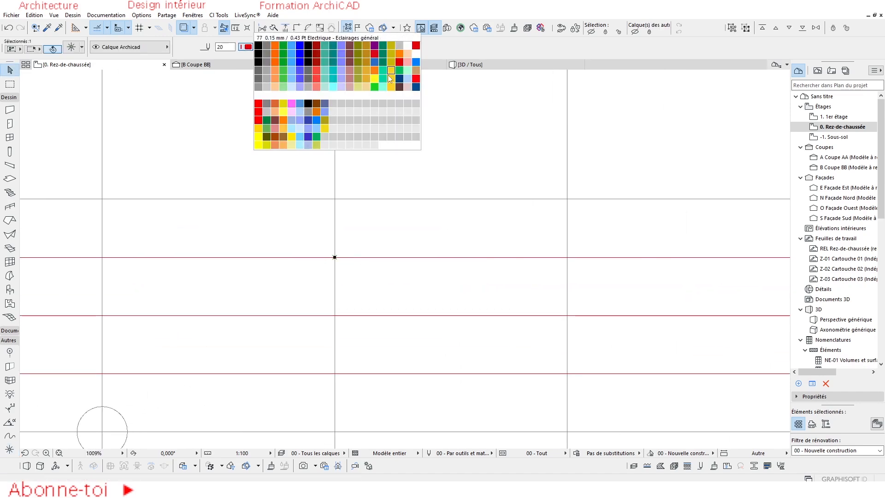
{"action": "left_click", "coordinate": [301, 47]}
{"action": "key", "text": "Escape"}
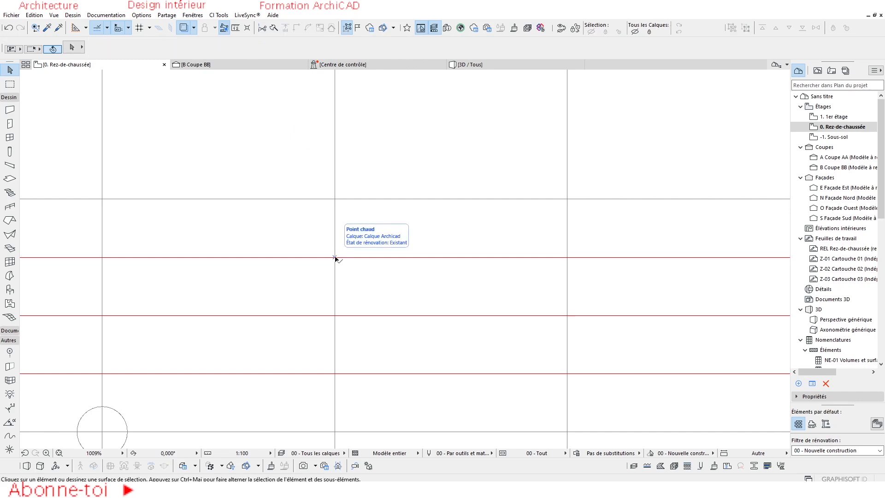
Set the hotspot's pen to red 141
{"action": "left_click", "coordinate": [336, 257]}
{"action": "left_click", "coordinate": [246, 47]}
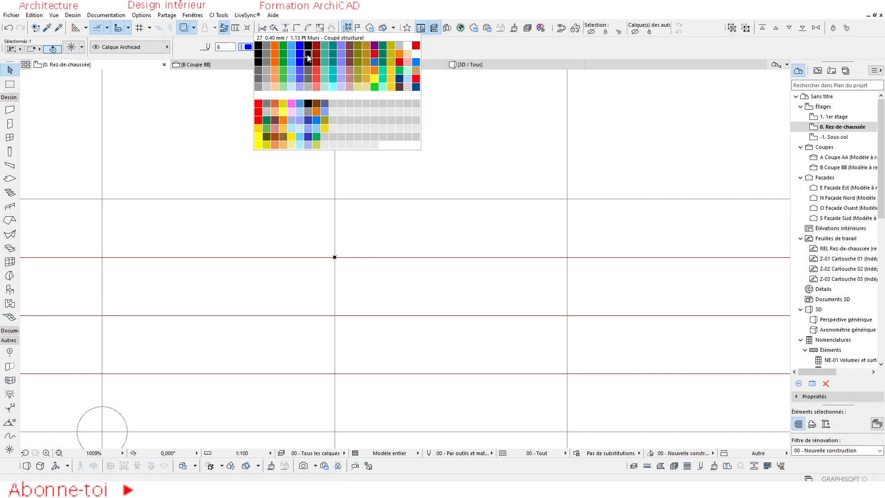
{"action": "key", "text": "Escape"}
Recolour the three intermediate subdivision lines blue so they contrast with the hotspot
{"action": "left_click_drag", "start_coordinate": [282, 236], "coordinate": [212, 391]}
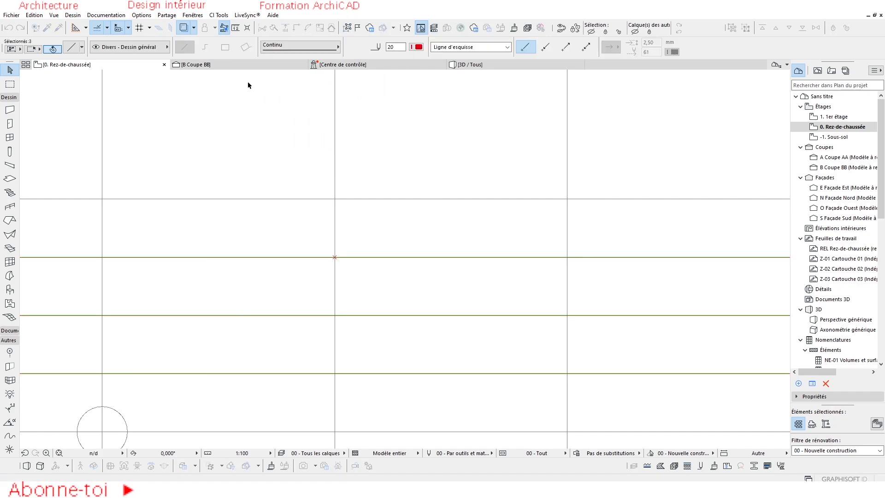
{"action": "left_click", "coordinate": [417, 47]}
{"action": "left_click", "coordinate": [570, 54]}
{"action": "key", "text": "Escape"}
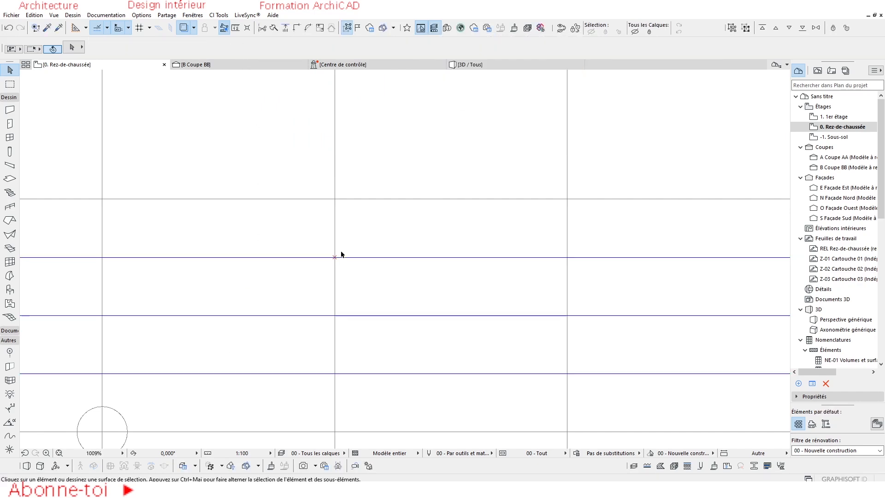
{"action": "scroll", "coordinate": [341, 266], "scroll_direction": "down", "scroll_amount": 2}
{"action": "scroll", "coordinate": [341, 268], "scroll_direction": "up", "scroll_amount": 2}
{"action": "mouse_move", "coordinate": [338, 270]}
{"action": "middle_mouse_down"}
{"action": "mouse_move", "coordinate": [365, 230]}
{"action": "mouse_move", "coordinate": [337, 257]}
{"action": "middle_mouse_up"}
{"action": "scroll", "coordinate": [365, 230], "scroll_direction": "down", "scroll_amount": 3}
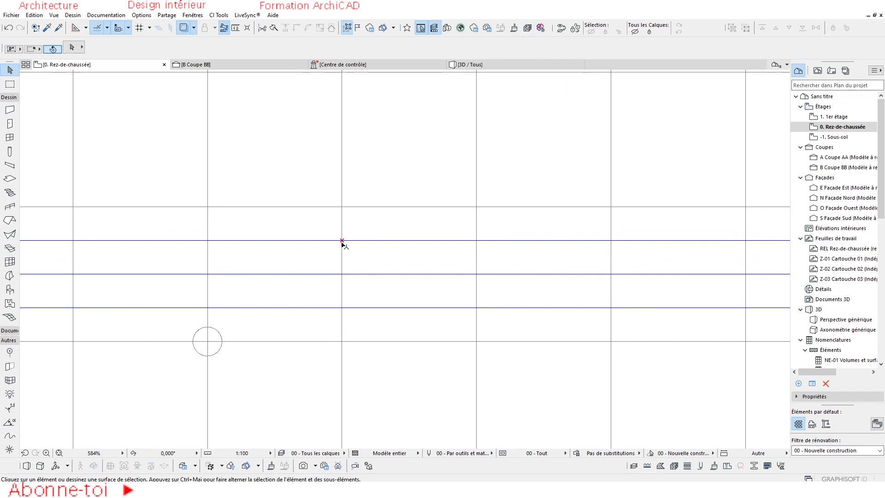
Place a second hotspot with the first one's settings at X = 2, Y = 3 in grid squares from the circle's centre
{"action": "left_click", "coordinate": [341, 240], "text": "alt"}
{"action": "scroll", "coordinate": [417, 265], "scroll_direction": "down", "scroll_amount": 3}
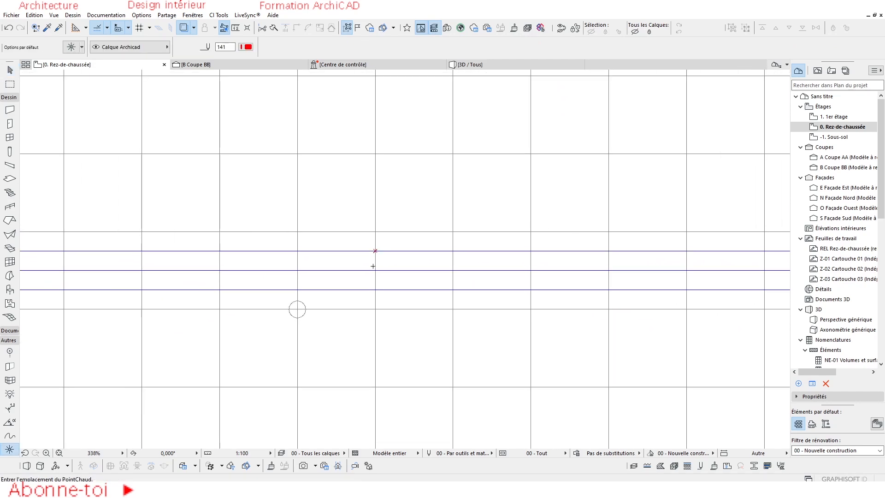
{"action": "middle_click_drag", "start_coordinate": [456, 311], "coordinate": [416, 347]}
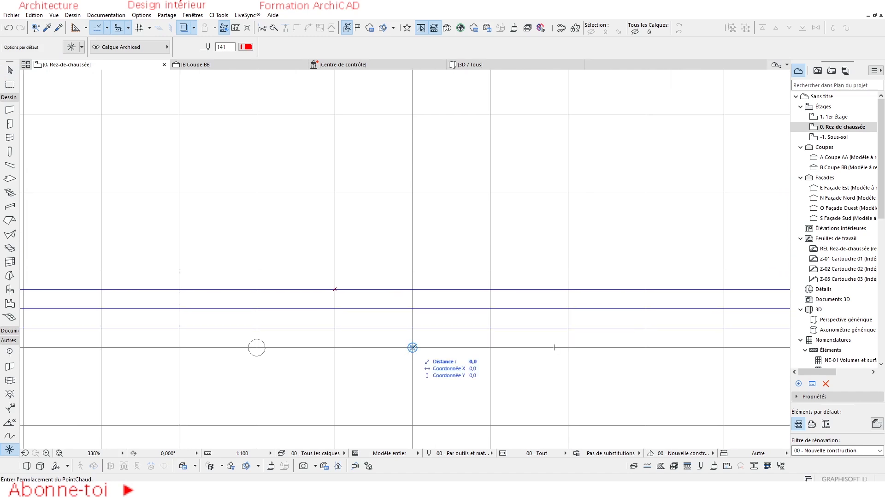
{"action": "left_click", "coordinate": [413, 347]}
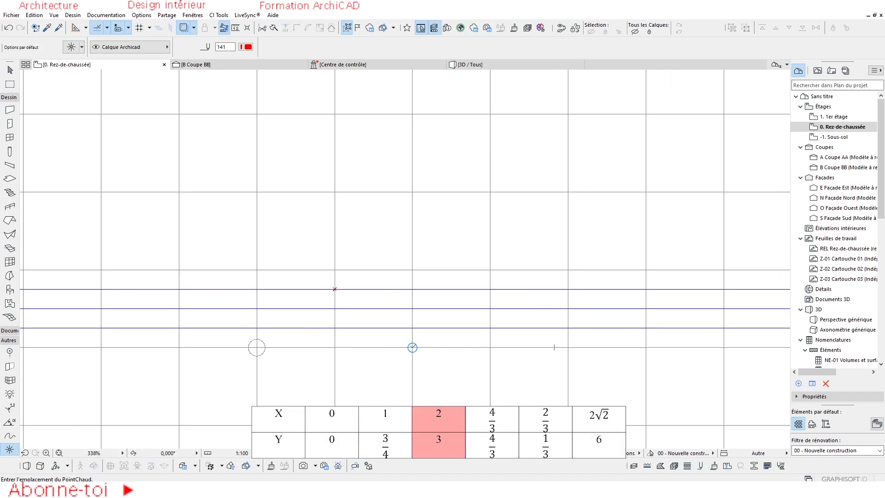
{"action": "left_click", "coordinate": [412, 347]}
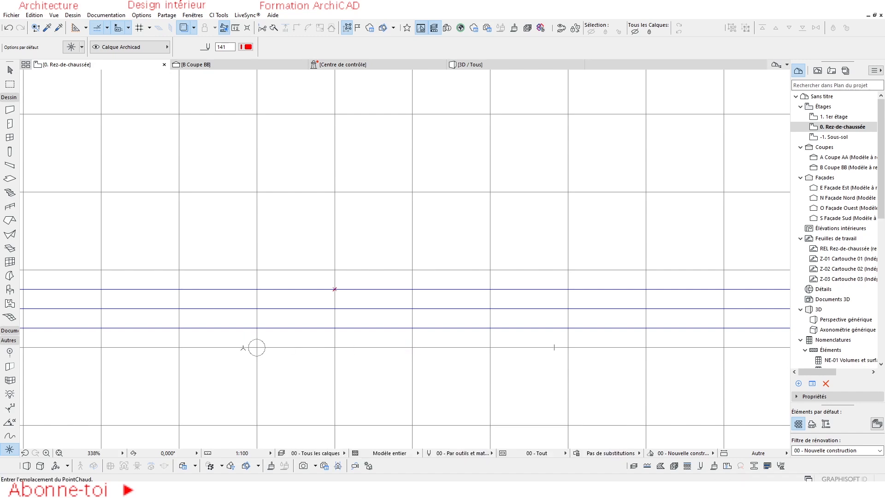
{"action": "middle_click_drag", "start_coordinate": [411, 352], "coordinate": [411, 368]}
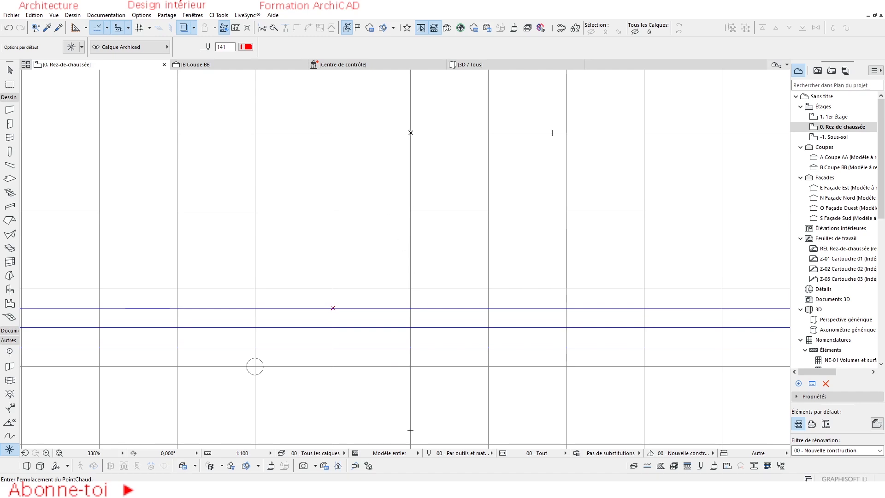
{"action": "scroll", "coordinate": [415, 132], "scroll_direction": "down", "scroll_amount": 4}
{"action": "scroll", "coordinate": [428, 194], "scroll_direction": "down", "scroll_amount": 2}
{"action": "middle_click_drag", "start_coordinate": [428, 194], "coordinate": [372, 253]}
{"action": "scroll", "coordinate": [372, 253], "scroll_direction": "up", "scroll_amount": 2}
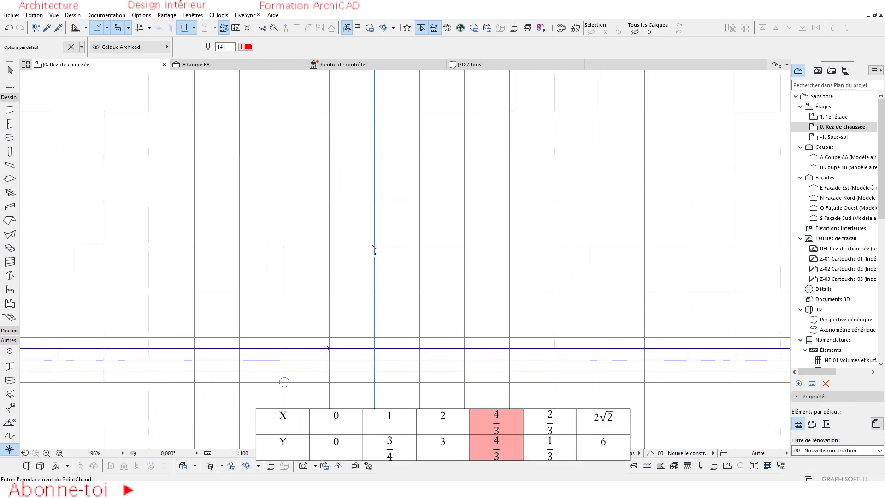
Delete the three blue subdivision lines above the circle
{"action": "scroll", "coordinate": [308, 368], "scroll_direction": "up", "scroll_amount": 4}
{"action": "middle_click_drag", "start_coordinate": [305, 376], "coordinate": [395, 305]}
{"action": "key", "text": "Escape"}
{"action": "left_click_drag", "start_coordinate": [421, 243], "coordinate": [386, 308]}
{"action": "key", "text": "Delete"}
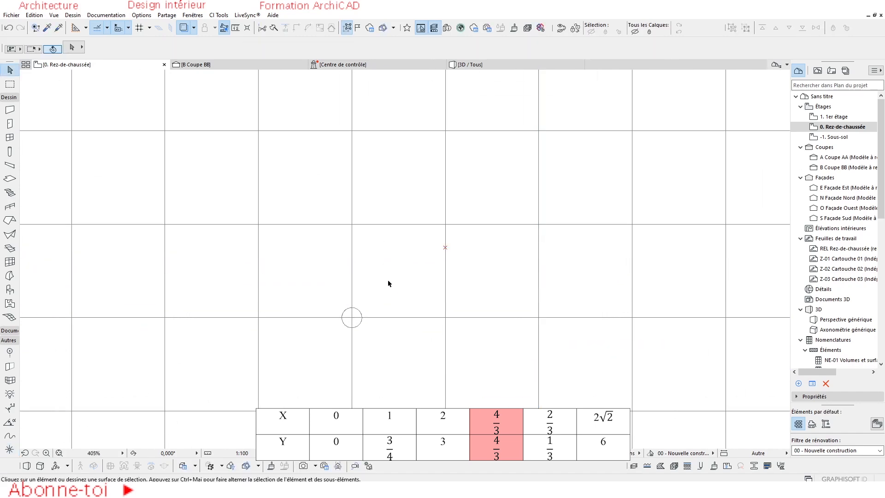
Multiply the horizontal line through the circle's centre up to the next grid line, dividing that grid square's height into thirds
{"action": "scroll", "coordinate": [395, 290], "scroll_direction": "up", "scroll_amount": 2}
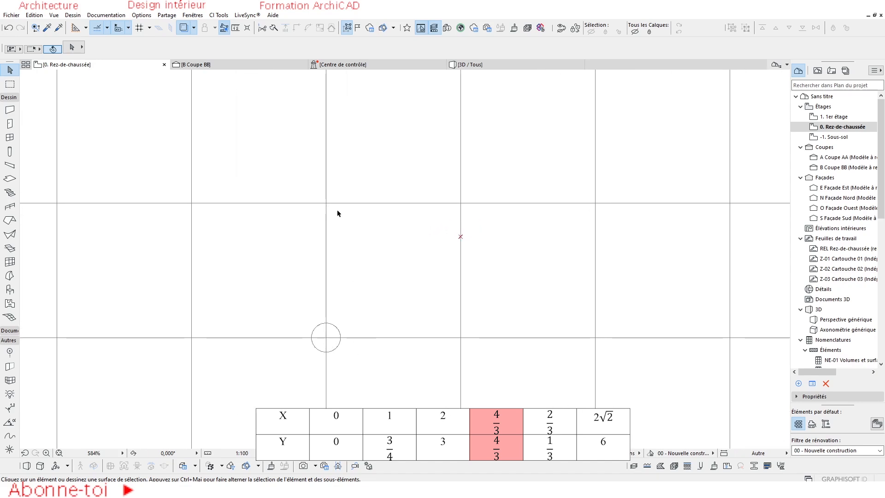
{"action": "left_click", "coordinate": [378, 339]}
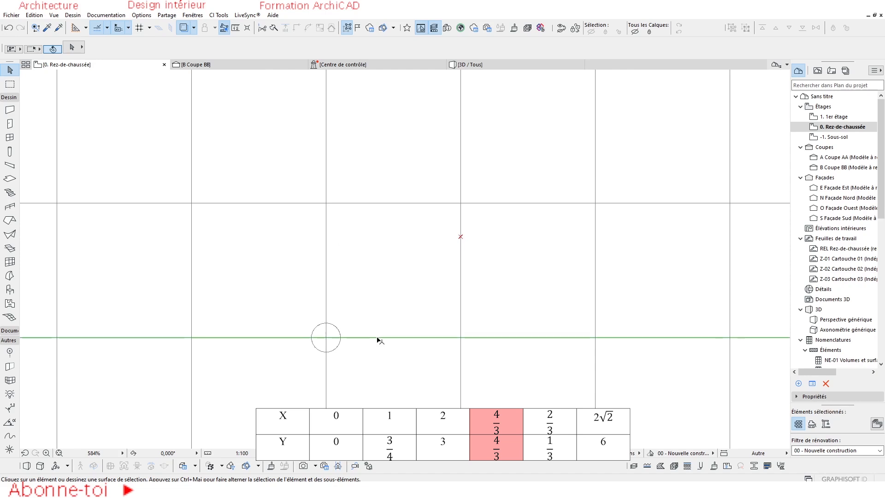
{"action": "left_click", "coordinate": [351, 337]}
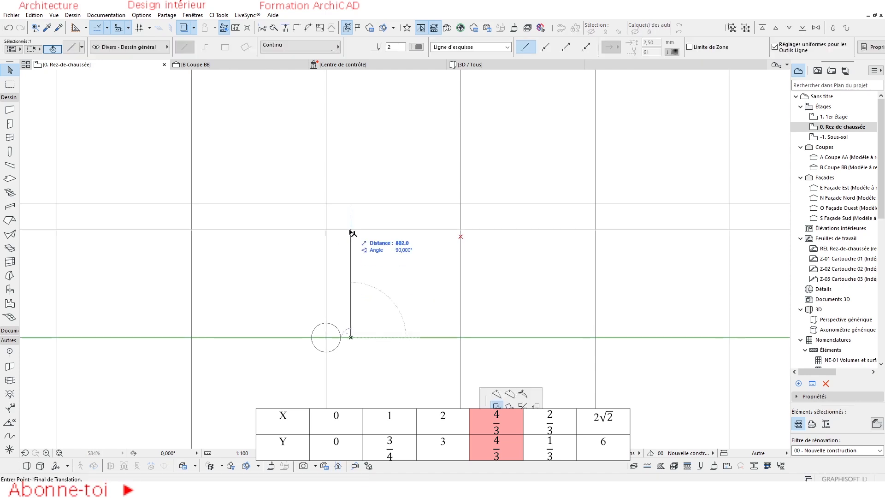
{"action": "left_click", "coordinate": [536, 406]}
{"action": "type", "text": "4"}
{"action": "key", "text": "Return"}
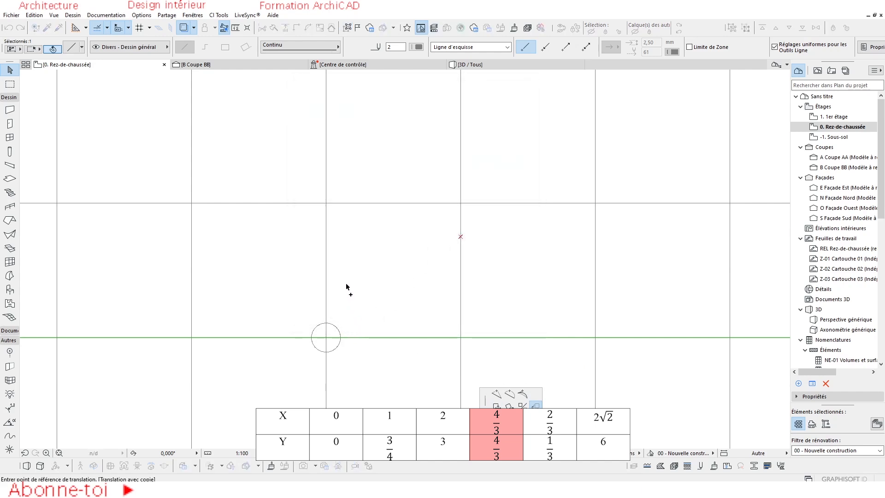
{"action": "left_click", "coordinate": [349, 337]}
{"action": "left_click", "coordinate": [328, 206]}
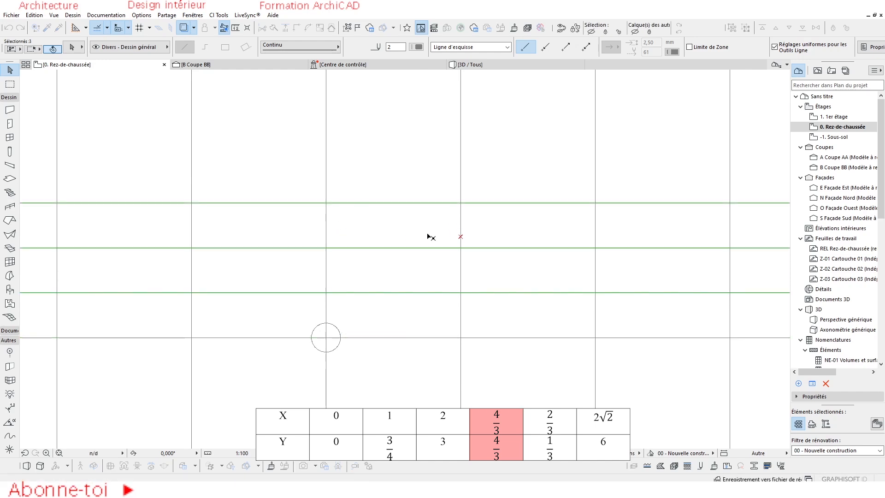
{"action": "key", "text": "Escape"}
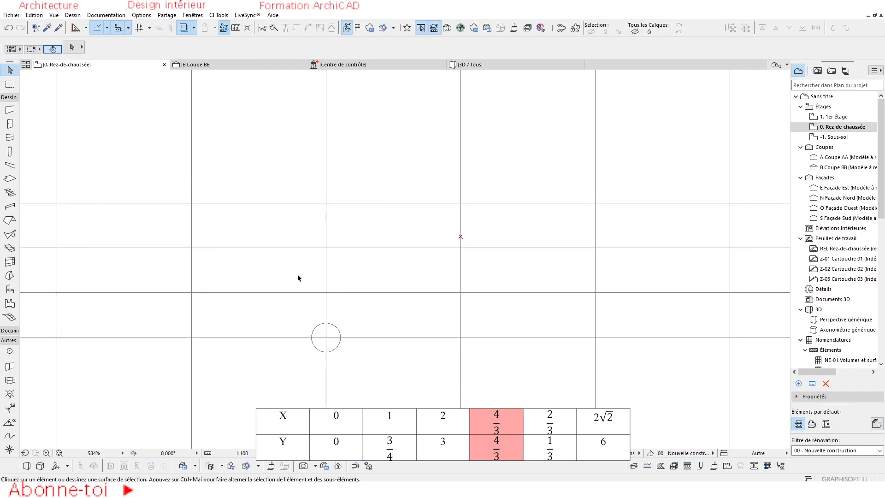
Recolour the two intermediate lines at one third and two thirds with blue pen 60
{"action": "left_click_drag", "start_coordinate": [402, 229], "coordinate": [383, 306]}
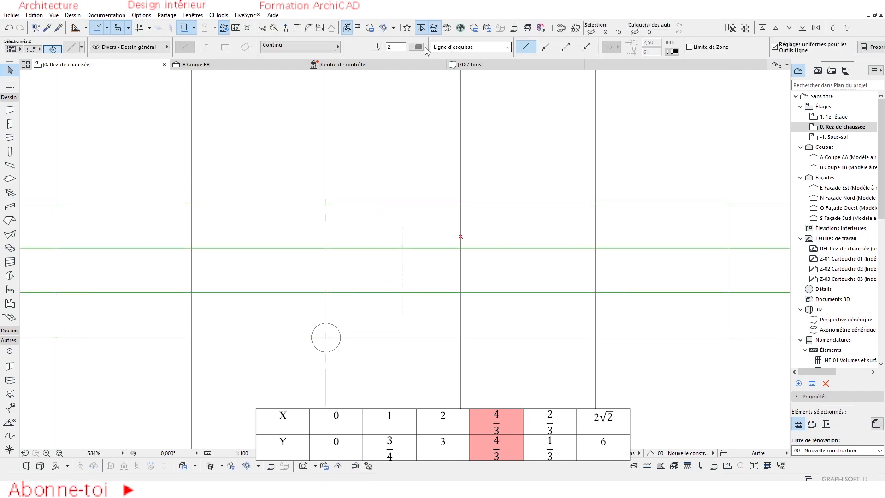
{"action": "left_click", "coordinate": [418, 46]}
{"action": "left_click", "coordinate": [586, 63]}
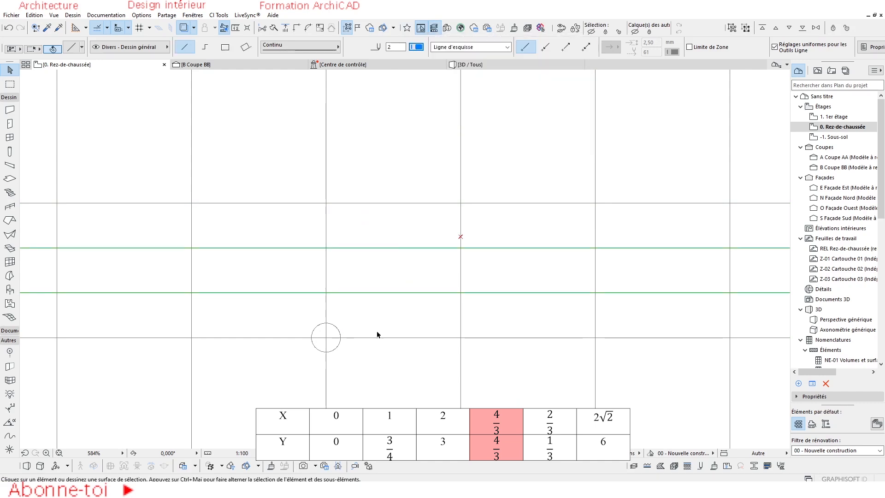
{"action": "key", "text": "Escape"}
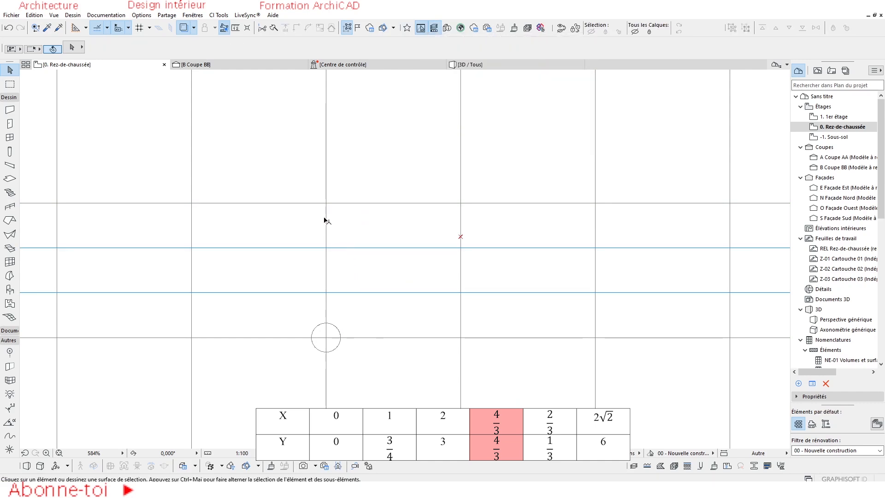
Mirror a copy of the two-thirds blue line across the grid line above it to mark Y = 4/3
{"action": "left_click", "coordinate": [356, 253]}
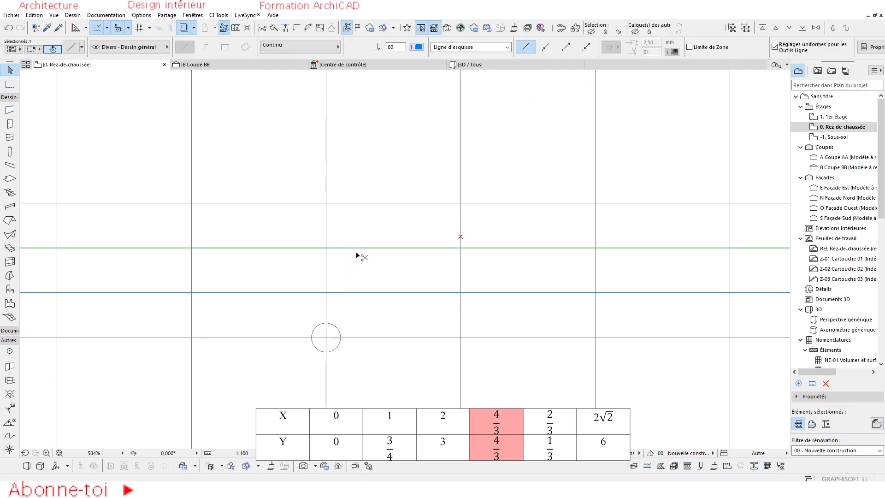
{"action": "key", "text": "ctrl+alt+m"}
{"action": "left_click", "coordinate": [326, 203]}
{"action": "left_click", "coordinate": [405, 203]}
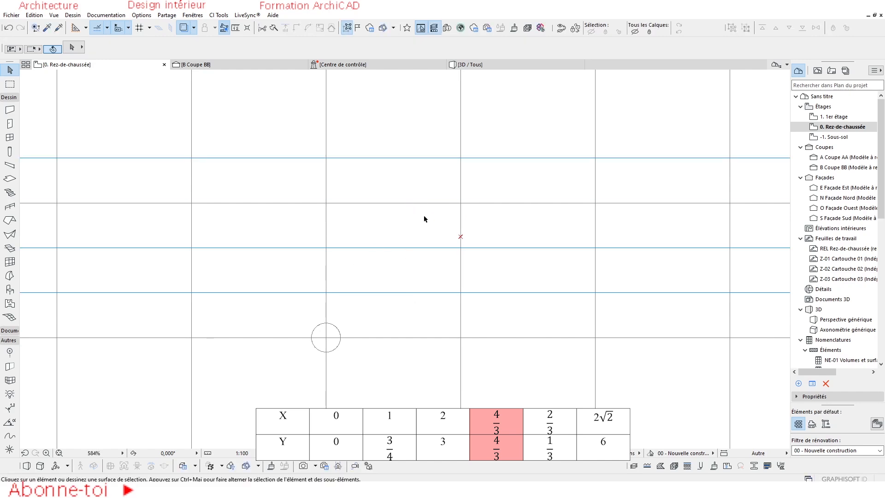
Draw a vertical line with the blue line's settings from the circle's centre up to the Y = 4/3 line
{"action": "middle_click_drag", "start_coordinate": [413, 183], "coordinate": [323, 205]}
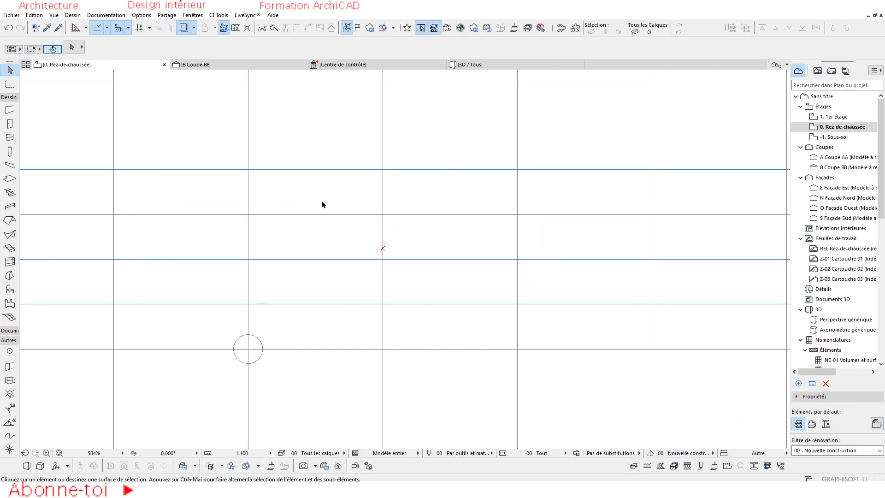
{"action": "left_click", "coordinate": [284, 169], "text": "alt"}
{"action": "left_click", "coordinate": [248, 349]}
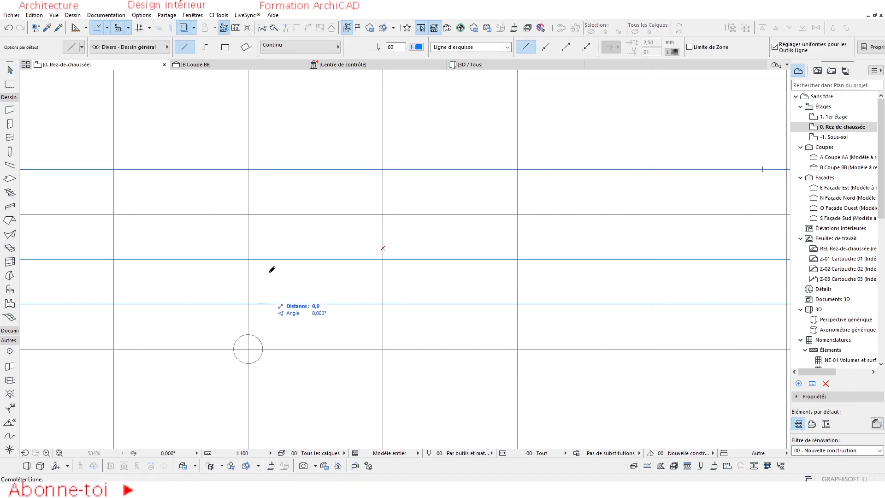
{"action": "left_click", "coordinate": [249, 169]}
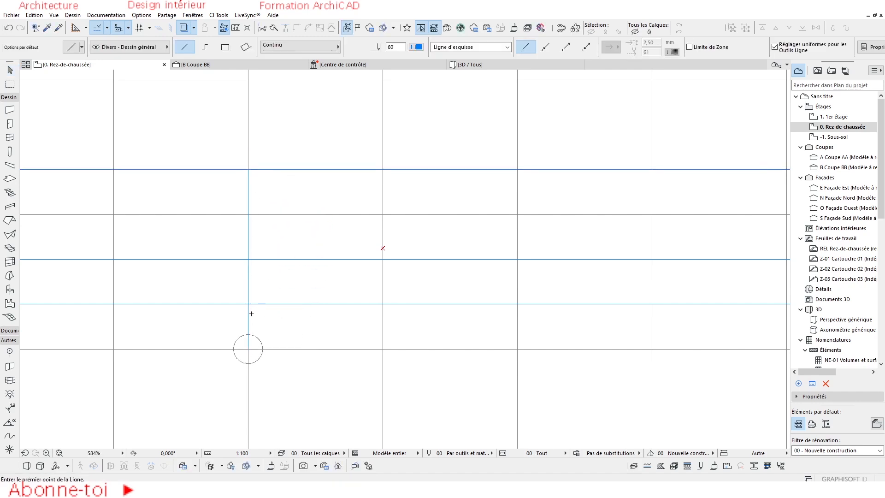
{"action": "key", "text": "Escape"}
Rotate a copy of the vertical blue line 90° clockwise about the circle's centre, onto the horizontal grid line
{"action": "left_click", "coordinate": [249, 207]}
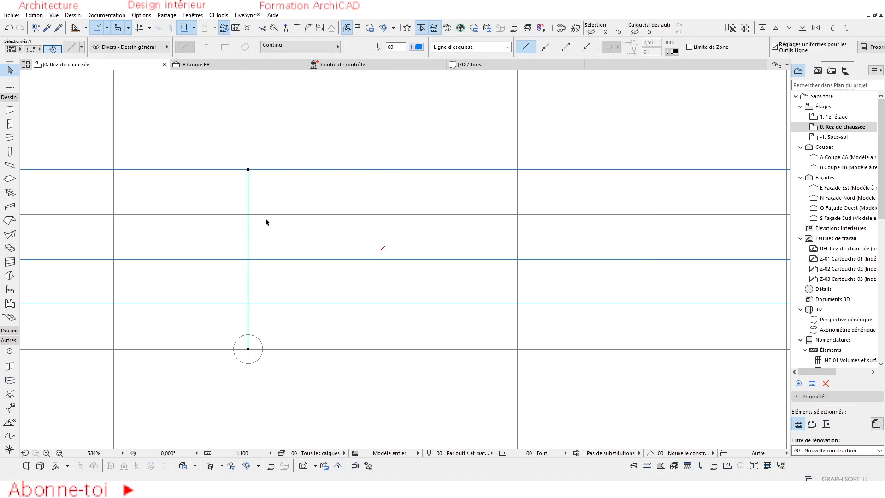
{"action": "key", "text": "ctrl+alt+e"}
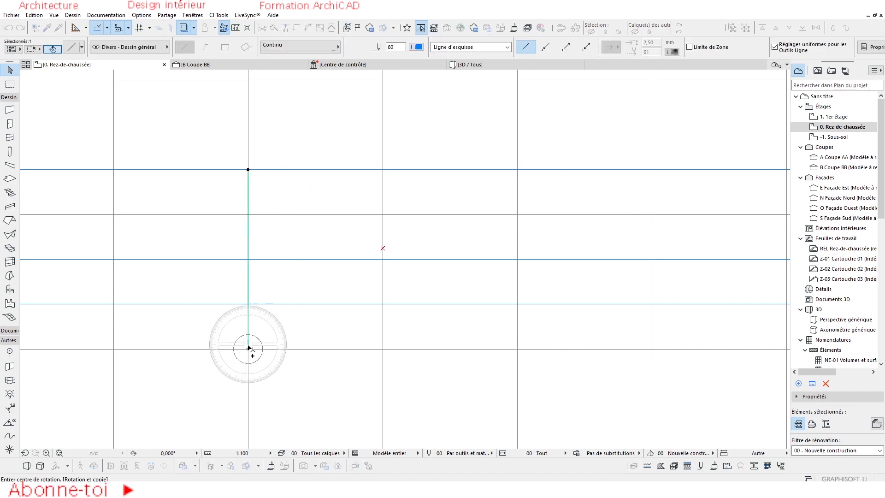
{"action": "left_click", "coordinate": [248, 349]}
{"action": "left_click", "coordinate": [248, 199]}
{"action": "left_click", "coordinate": [401, 349]}
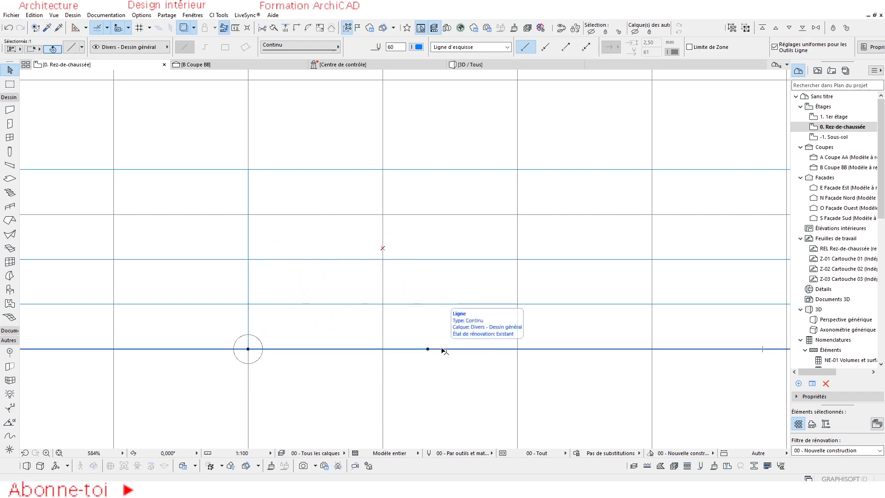
Rotate the horizontal copy about its far end until it stands vertically at X = 4/3, reaching the Y = 4/3 line
{"action": "key", "text": "ctrl+e"}
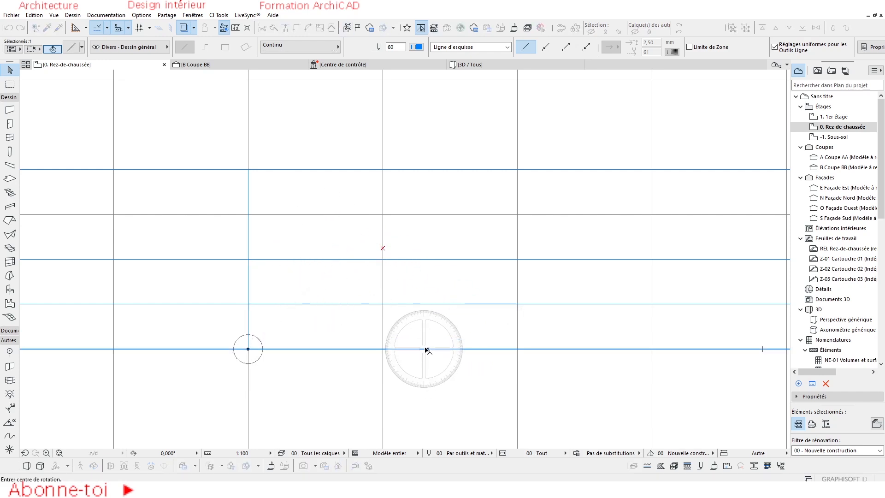
{"action": "left_click", "coordinate": [428, 349]}
{"action": "left_click", "coordinate": [361, 349]}
{"action": "left_click", "coordinate": [434, 250]}
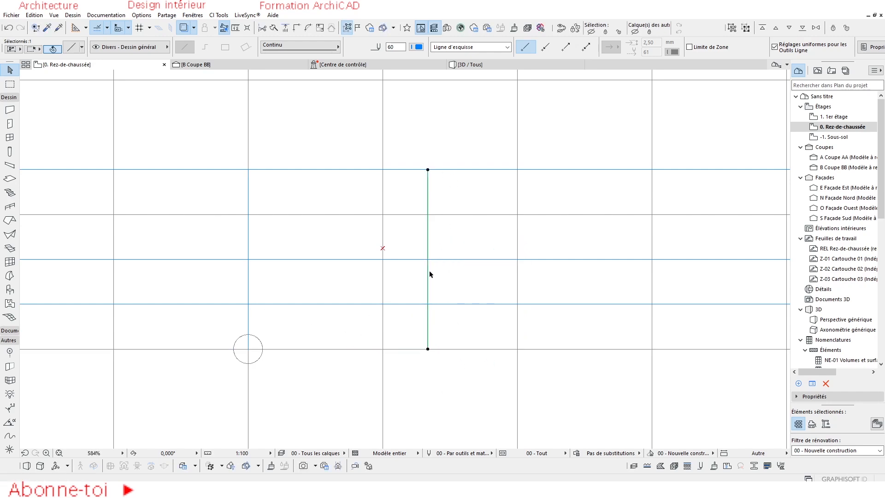
{"action": "key", "text": "Escape"}
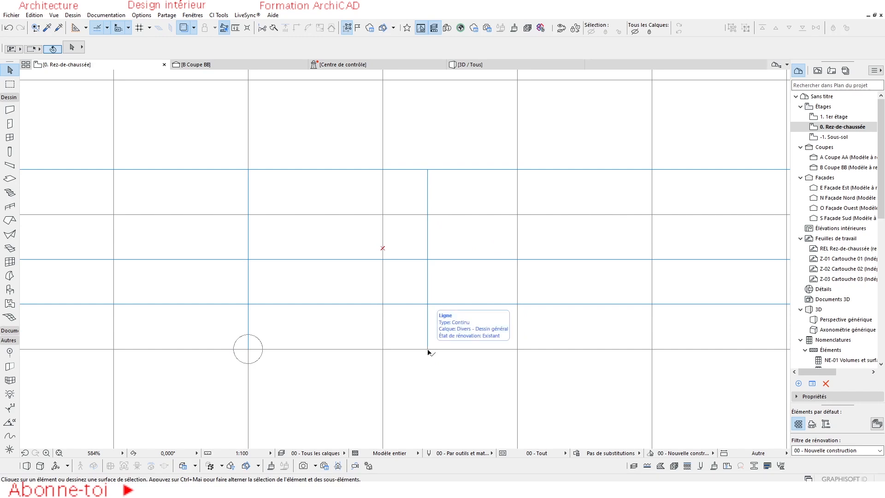
Place a hotspot with the existing hotspot's settings at X = 4/3, Y = 4/3, and delete the vertical helper line below it
{"action": "key", "text": "alt"}
{"action": "left_click", "coordinate": [436, 288], "text": "alt"}
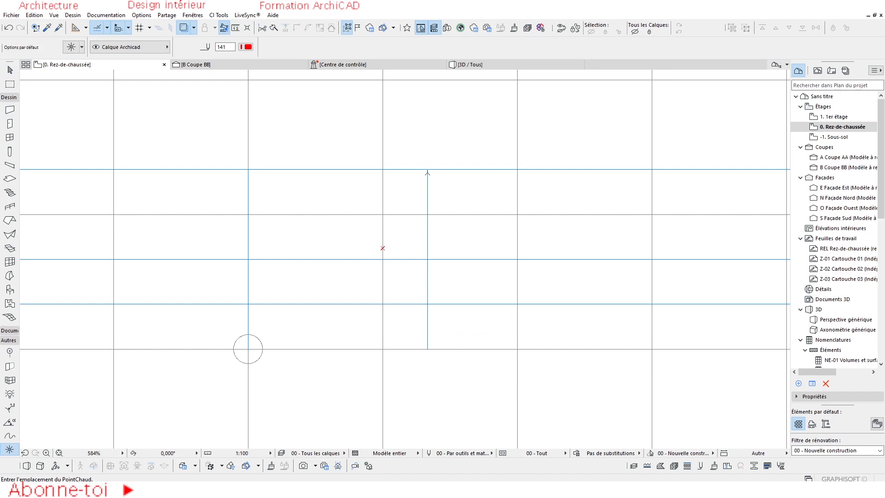
{"action": "left_click", "coordinate": [427, 169]}
{"action": "key", "text": "Escape"}
{"action": "left_click", "coordinate": [427, 190]}
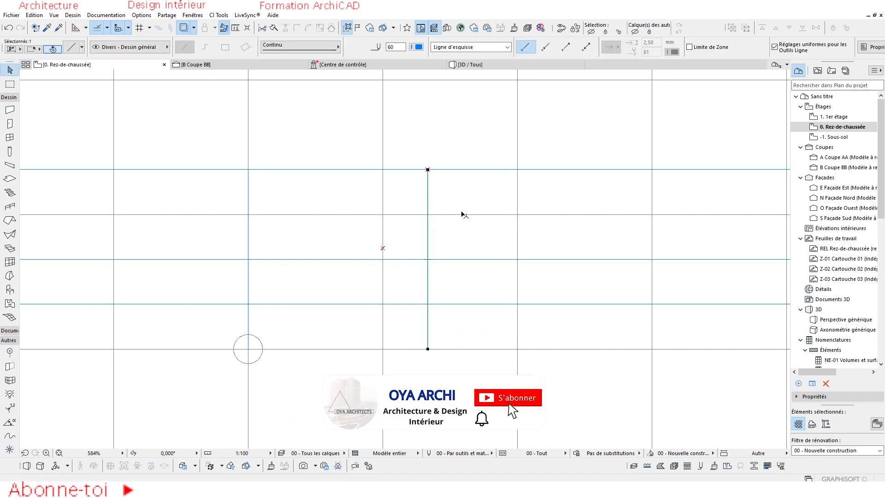
{"action": "key", "text": "Delete"}
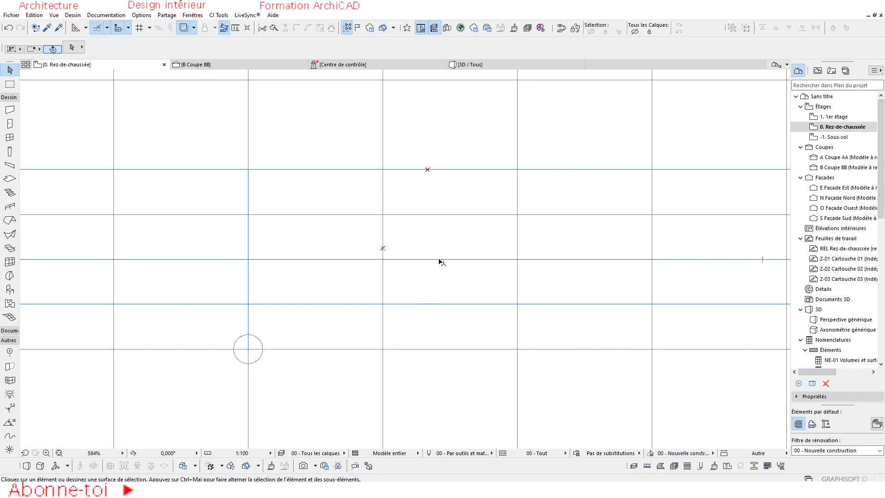
Draw a blue vertical line from the circle's centre up to the Y = 2/3 line
{"action": "left_click", "coordinate": [315, 168], "text": "alt"}
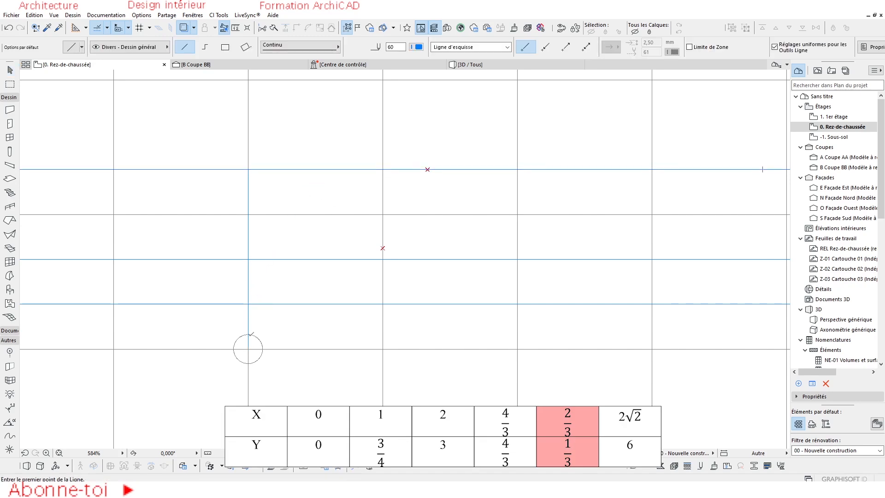
{"action": "left_click", "coordinate": [248, 348]}
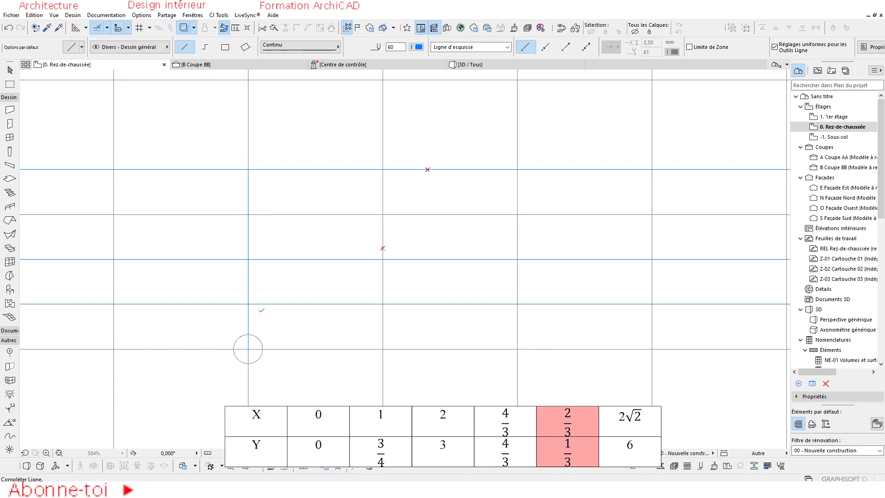
{"action": "left_click", "coordinate": [248, 259]}
{"action": "key", "text": "Escape"}
Rotate the two-thirds-long line 90° clockwise about the circle's centre, onto the horizontal grid line
{"action": "left_click", "coordinate": [248, 288]}
{"action": "key", "text": "ctrl+e"}
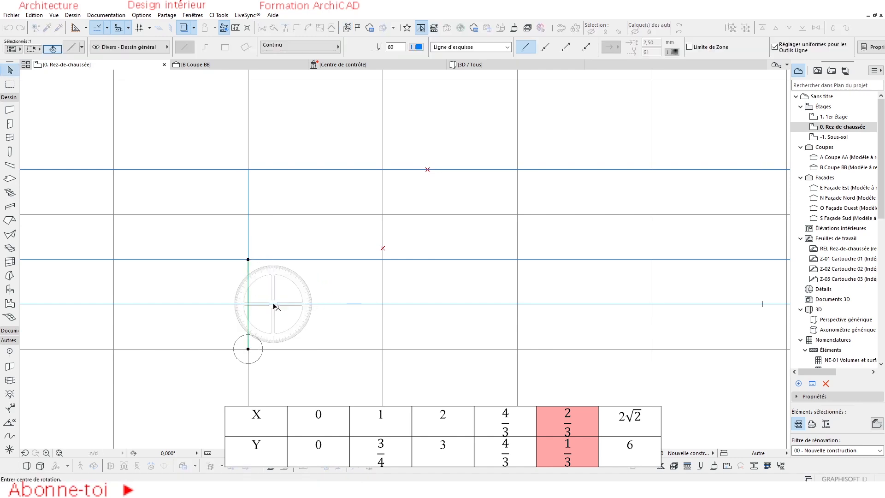
{"action": "left_click", "coordinate": [248, 349]}
{"action": "left_click", "coordinate": [248, 281]}
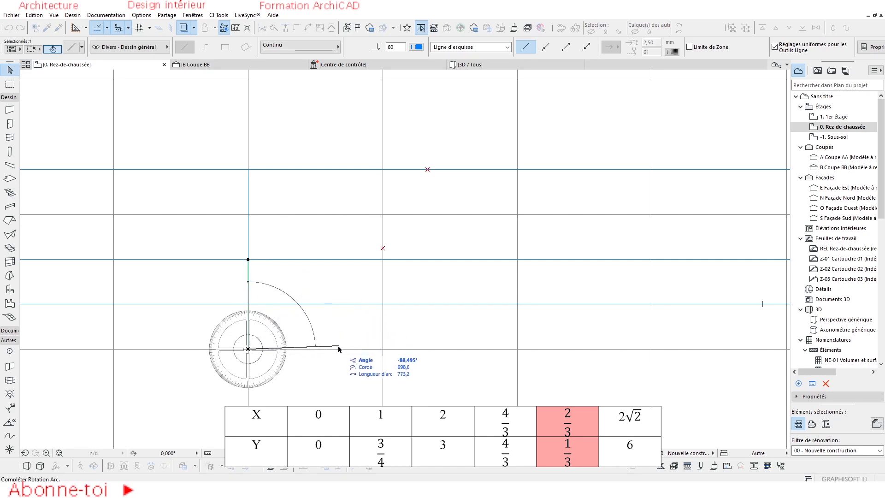
{"action": "left_click", "coordinate": [339, 349]}
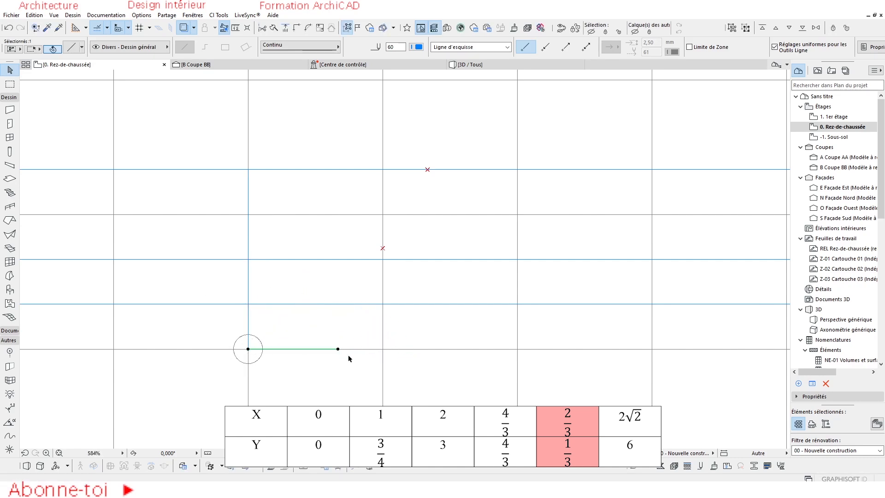
Rotate the two-thirds-long line about its far end until it stands vertically at X = 2/3
{"action": "key", "text": "ctrl+e"}
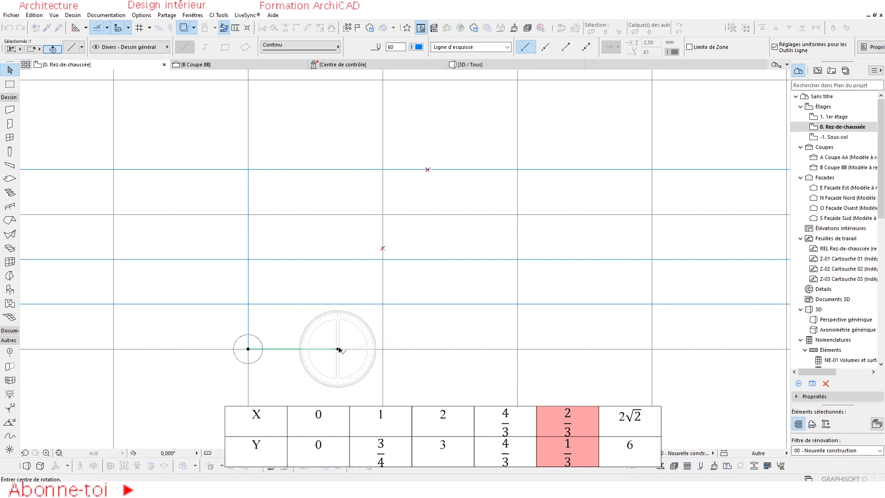
{"action": "left_click", "coordinate": [339, 349]}
{"action": "left_click", "coordinate": [276, 349]}
{"action": "left_click", "coordinate": [338, 259]}
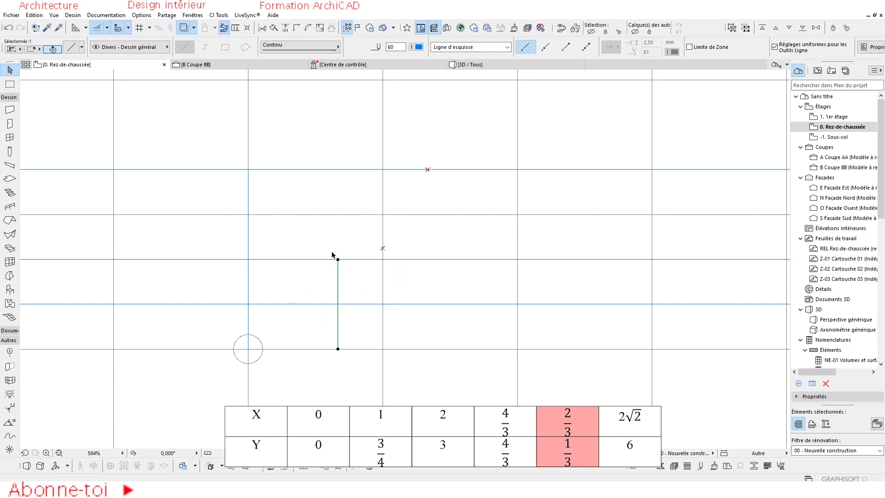
{"action": "key", "text": "Escape"}
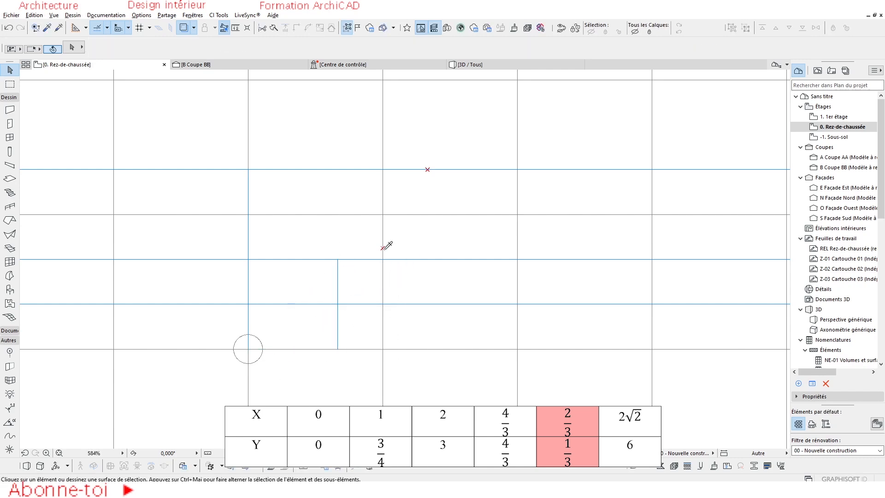
Place a hotspot with the existing hotspot's settings at X = 2/3, Y = 1/3, where the vertical helper crosses the lowest blue line
{"action": "left_click", "coordinate": [383, 248], "text": "alt"}
{"action": "left_click", "coordinate": [338, 305]}
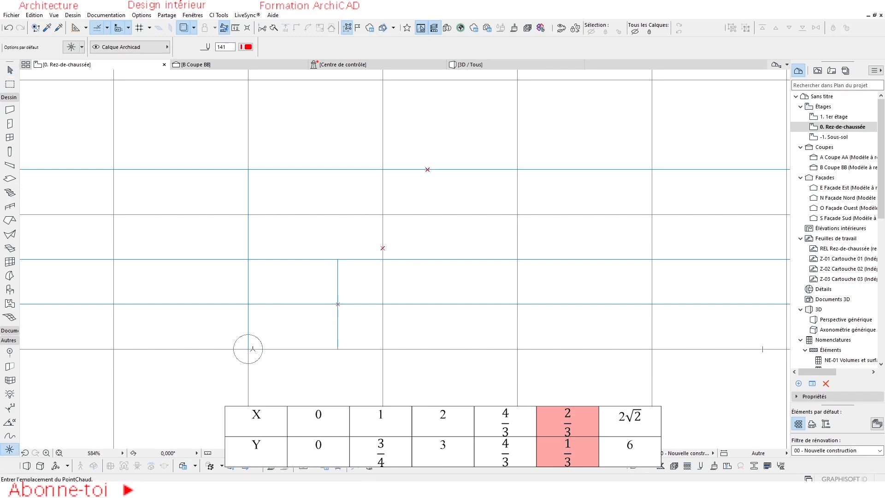
{"action": "scroll", "coordinate": [346, 309], "scroll_direction": "down", "scroll_amount": 4}
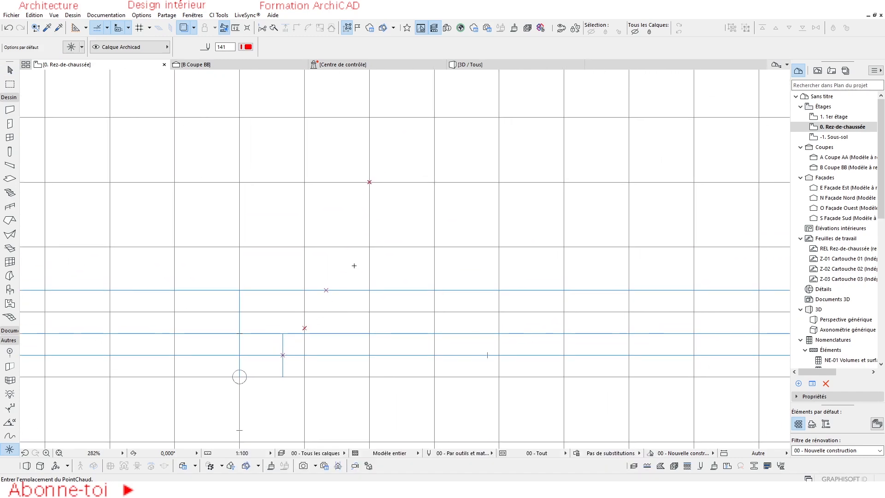
{"action": "scroll", "coordinate": [433, 258], "scroll_direction": "down", "scroll_amount": 2}
{"action": "scroll", "coordinate": [370, 250], "scroll_direction": "up", "scroll_amount": 1}
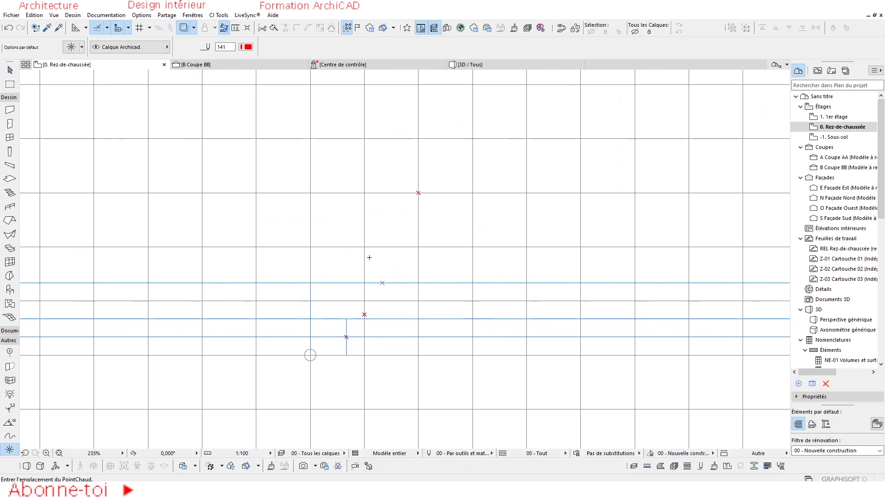
{"action": "scroll", "coordinate": [369, 258], "scroll_direction": "down", "scroll_amount": 2}
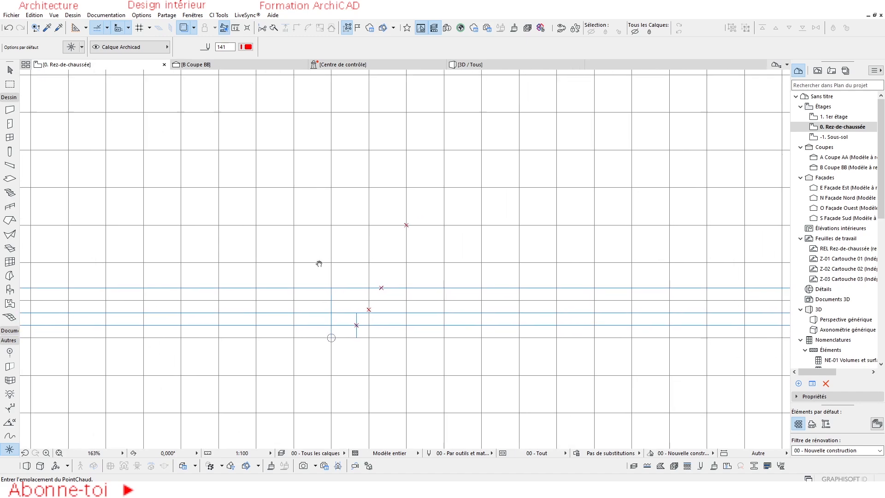
Examine the plotted hotspots and the parabola running through them on both sides of the circle
{"action": "scroll", "coordinate": [347, 321], "scroll_direction": "up", "scroll_amount": 2}
{"action": "middle_click_drag", "start_coordinate": [349, 318], "coordinate": [346, 319]}
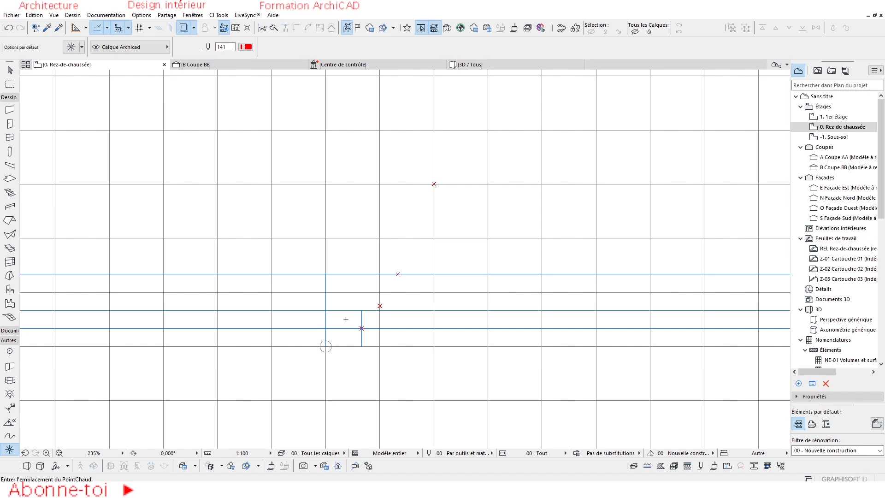
{"action": "scroll", "coordinate": [346, 320], "scroll_direction": "down", "scroll_amount": 2}
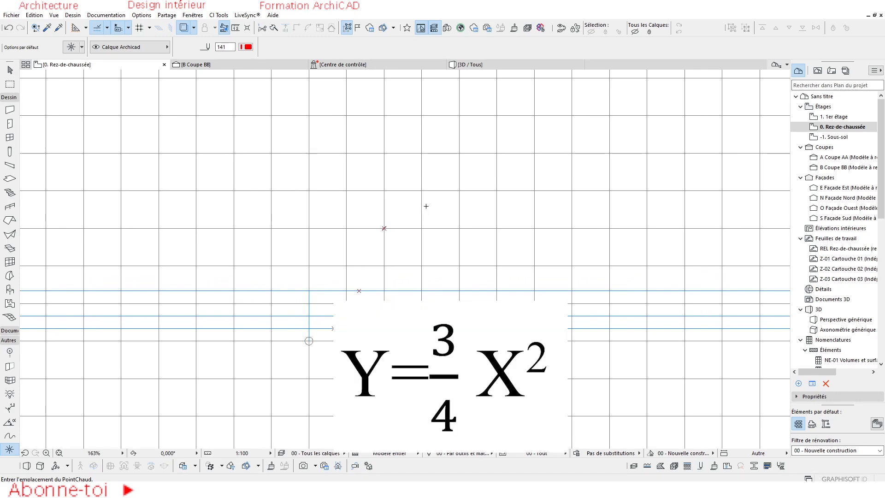
{"action": "scroll", "coordinate": [336, 328], "scroll_direction": "up", "scroll_amount": 3}
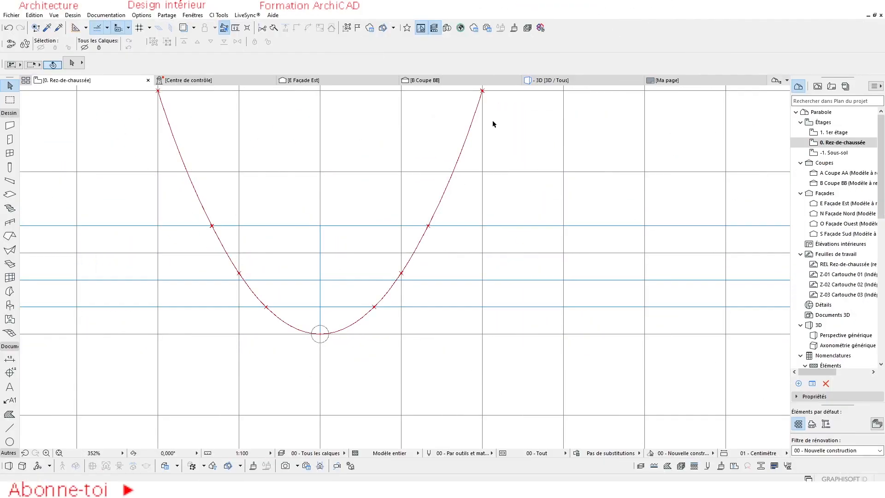
{"action": "scroll", "coordinate": [385, 320], "scroll_direction": "up", "scroll_amount": 2}
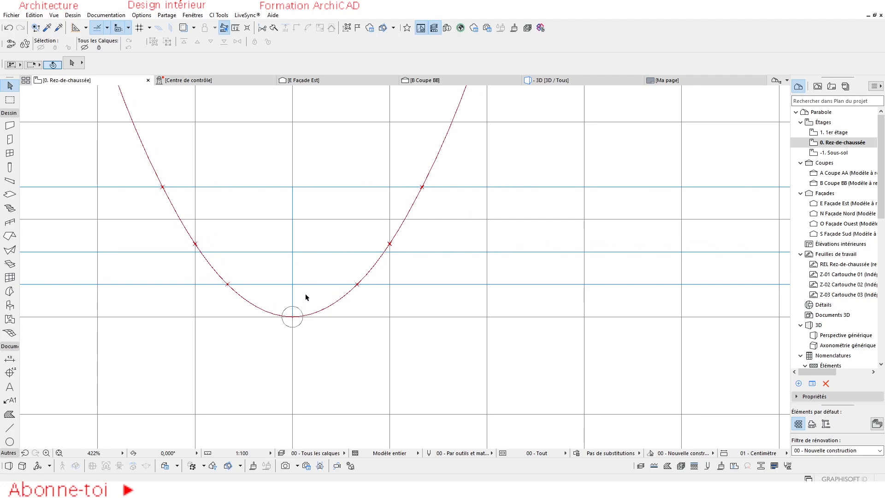
{"action": "scroll", "coordinate": [325, 278], "scroll_direction": "up", "scroll_amount": 2}
{"action": "middle_click_drag", "start_coordinate": [360, 283], "coordinate": [318, 295]}
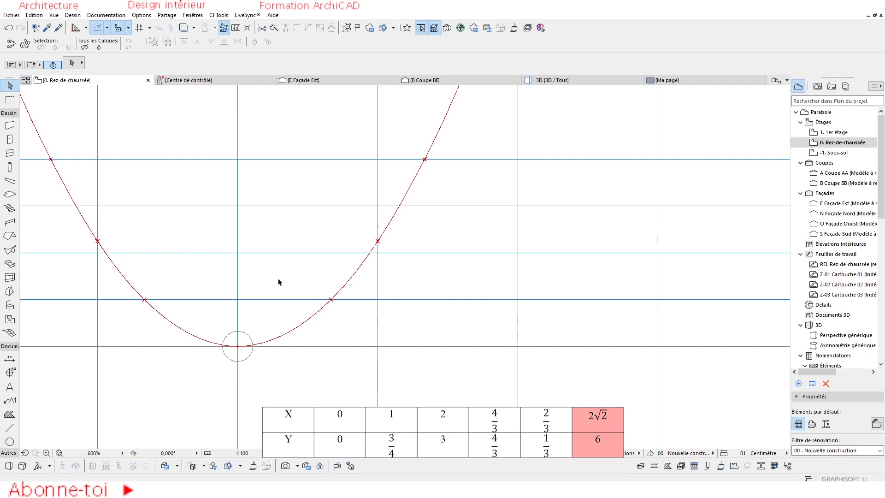
{"action": "middle_click_drag", "start_coordinate": [277, 283], "coordinate": [275, 288]}
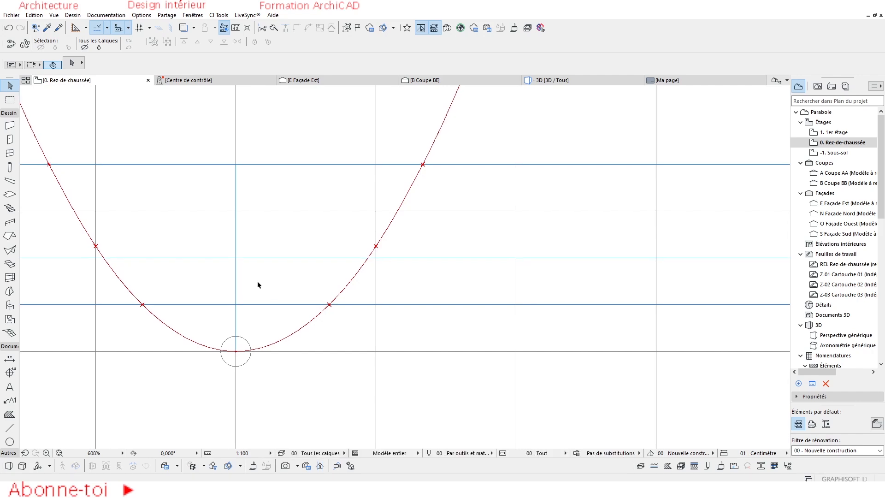
{"action": "scroll", "coordinate": [276, 280], "scroll_direction": "down", "scroll_amount": 2}
{"action": "middle_click_drag", "start_coordinate": [276, 280], "coordinate": [287, 288]}
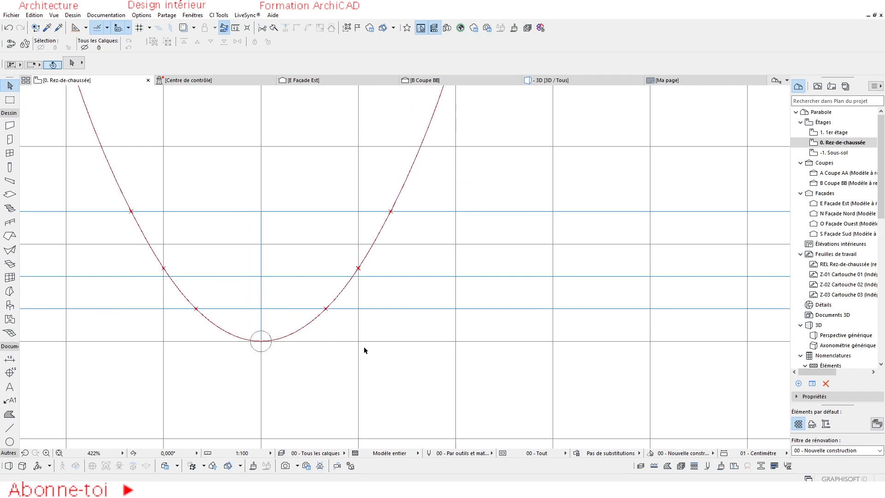
Measure the side of one grid square, starting from the circle's centre
{"action": "left_click", "coordinate": [236, 28]}
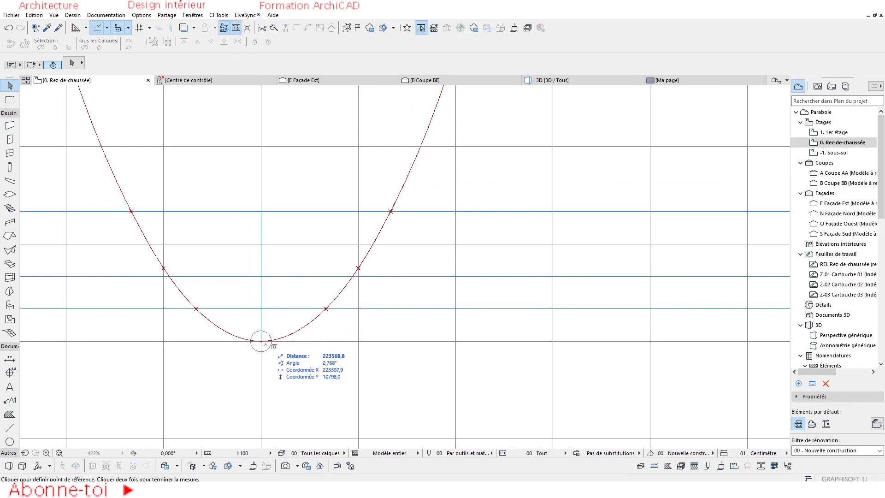
{"action": "left_click", "coordinate": [261, 341]}
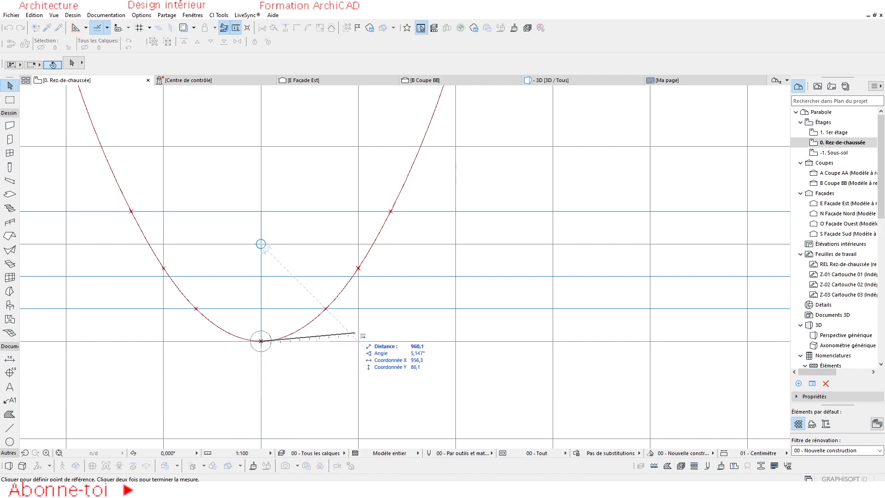
{"action": "scroll", "coordinate": [265, 322], "scroll_direction": "up", "scroll_amount": 1}
{"action": "key", "text": "Escape"}
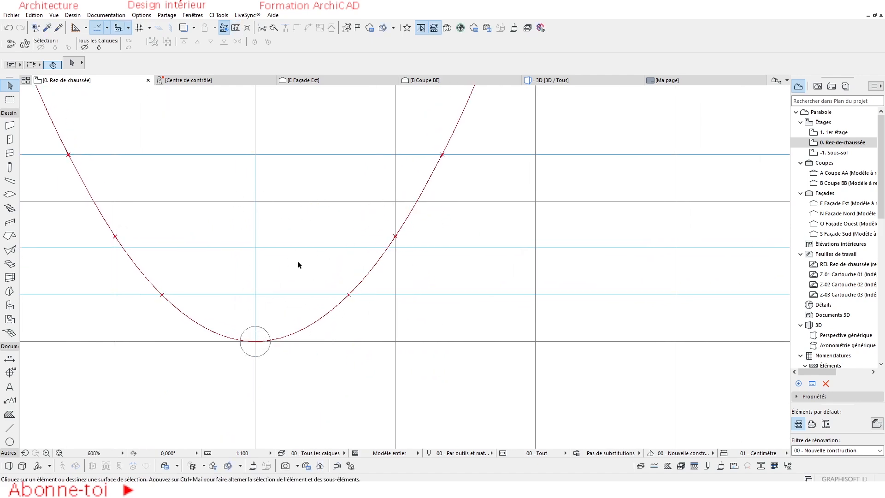
Draw a red diagonal line across one grid square, from the circle's centre to the upper opposite corner, and select it
{"action": "left_click", "coordinate": [10, 428]}
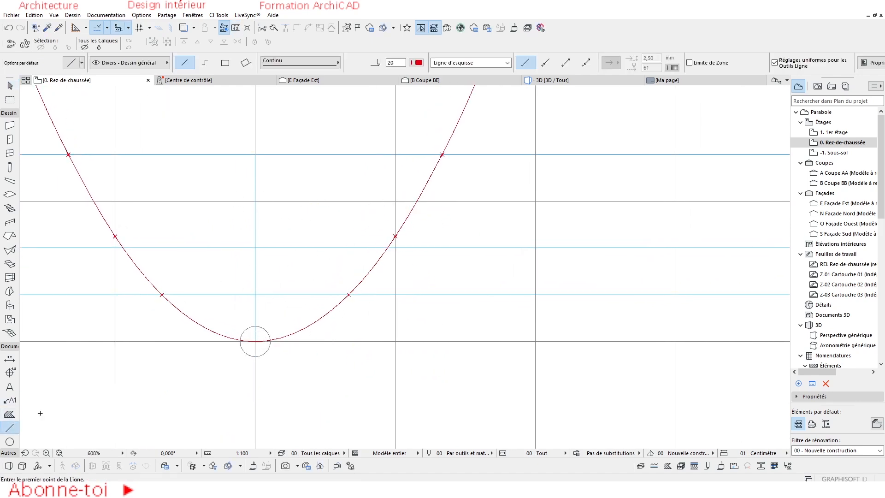
{"action": "left_click", "coordinate": [254, 341]}
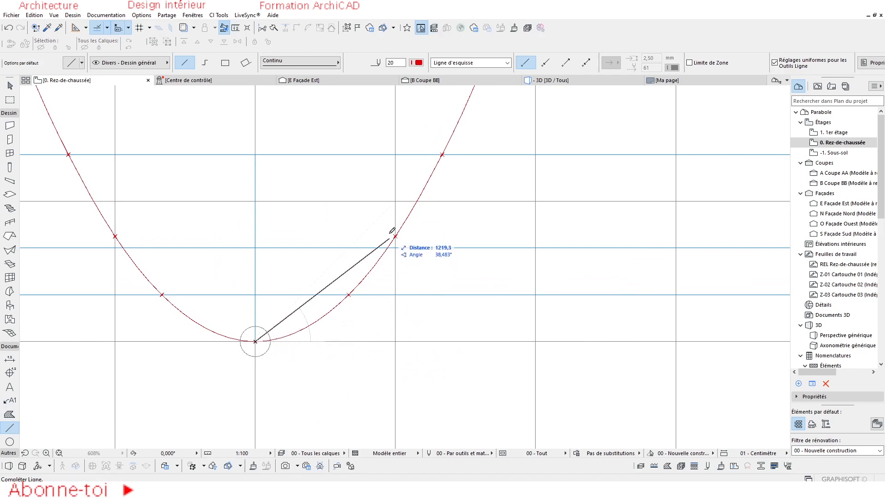
{"action": "left_click", "coordinate": [397, 201]}
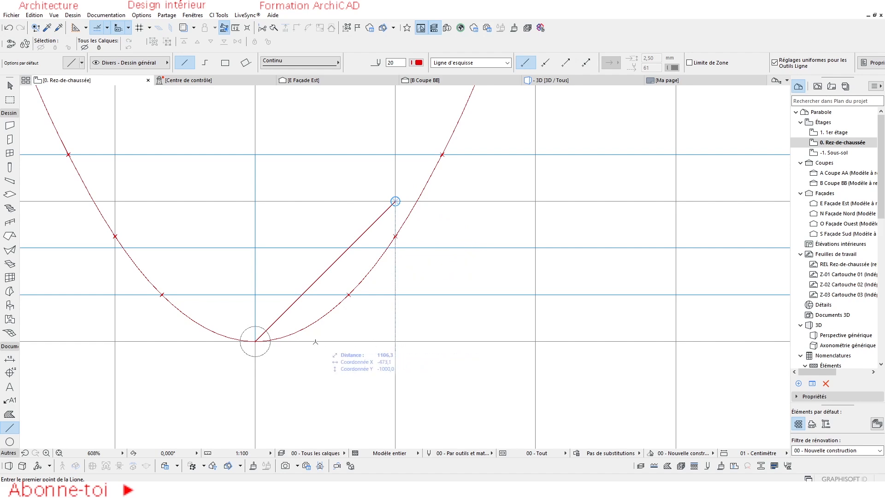
{"action": "left_click", "coordinate": [255, 341]}
{"action": "left_click", "coordinate": [395, 201]}
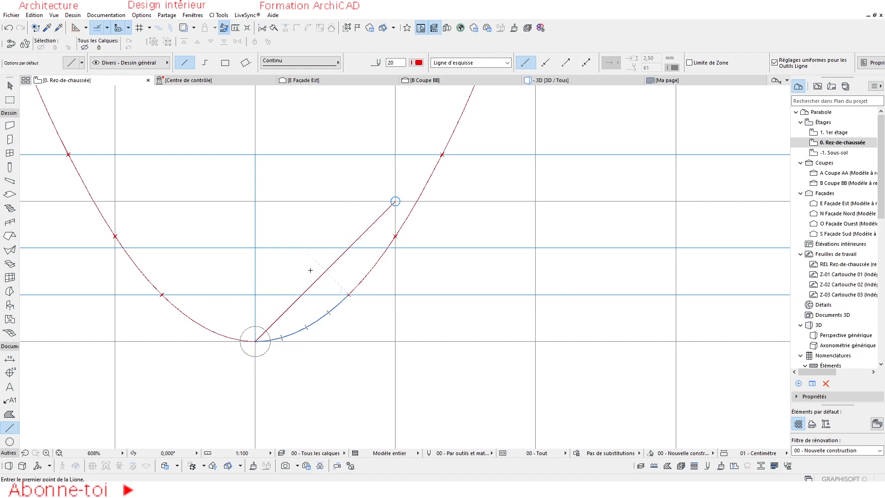
{"action": "key", "text": "Escape"}
{"action": "left_click", "coordinate": [363, 234]}
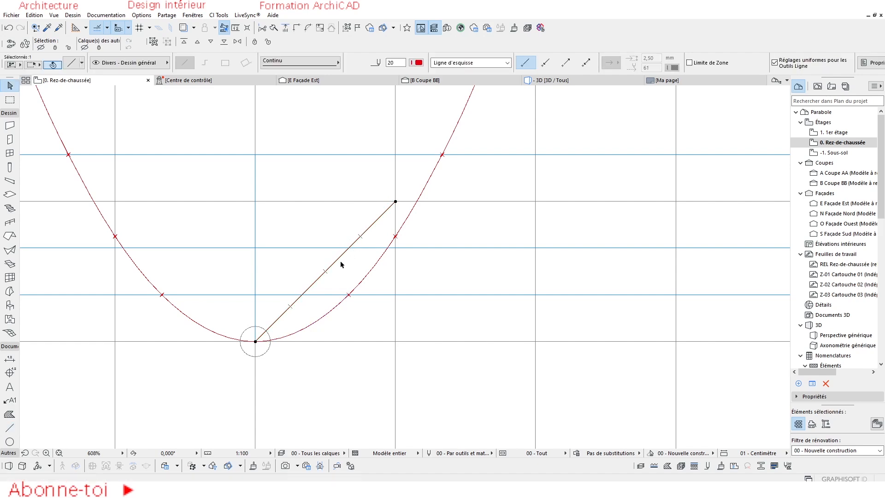
{"action": "left_click", "coordinate": [323, 278]}
{"action": "key", "text": "ctrl+e"}
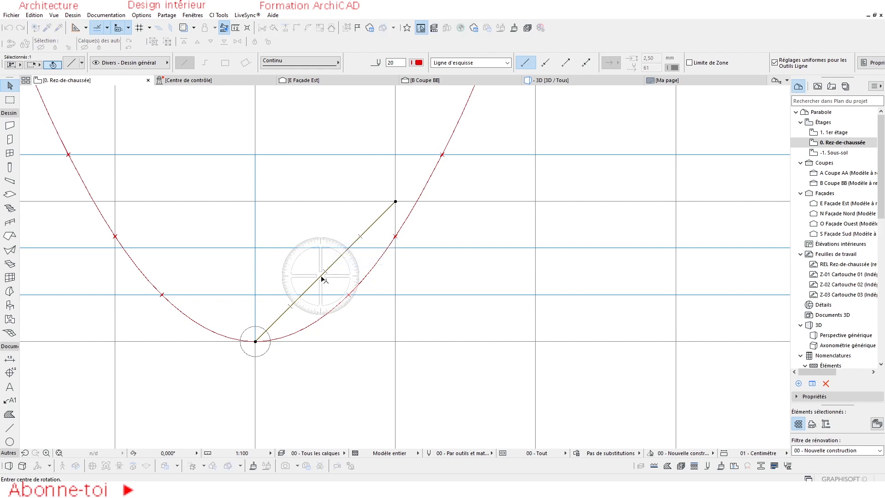
{"action": "left_click", "coordinate": [255, 342]}
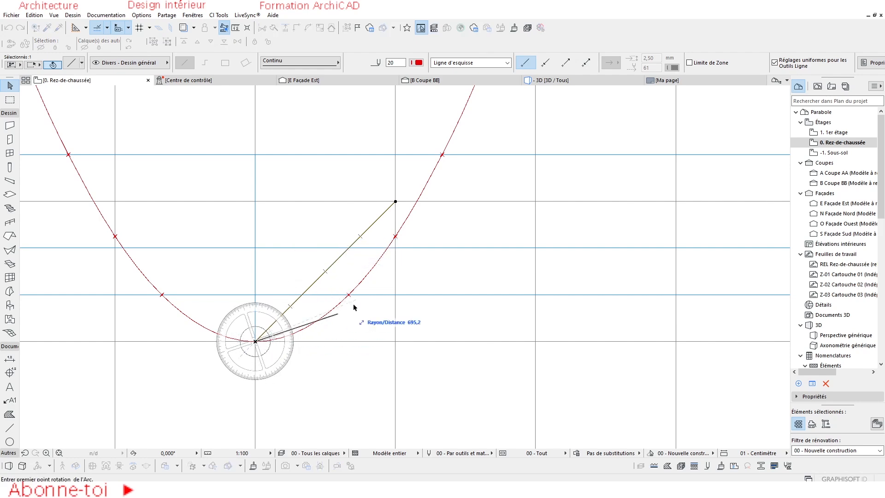
{"action": "left_click", "coordinate": [395, 201]}
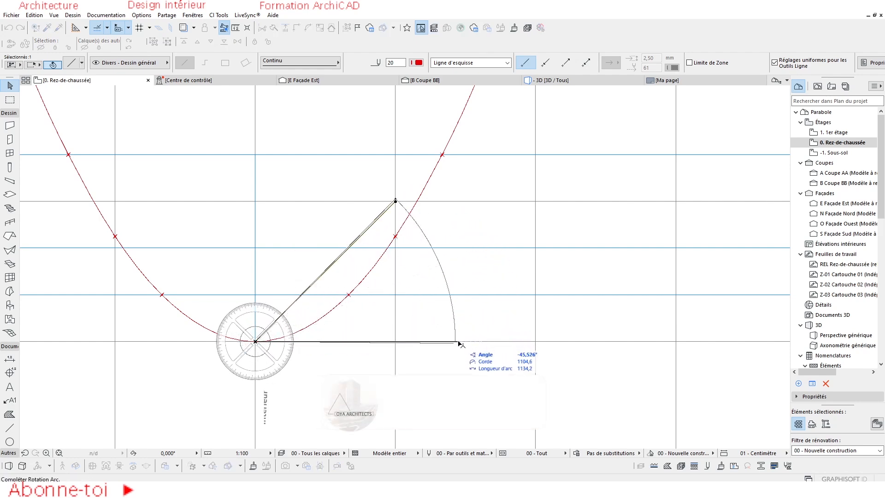
{"action": "key", "text": "Escape"}
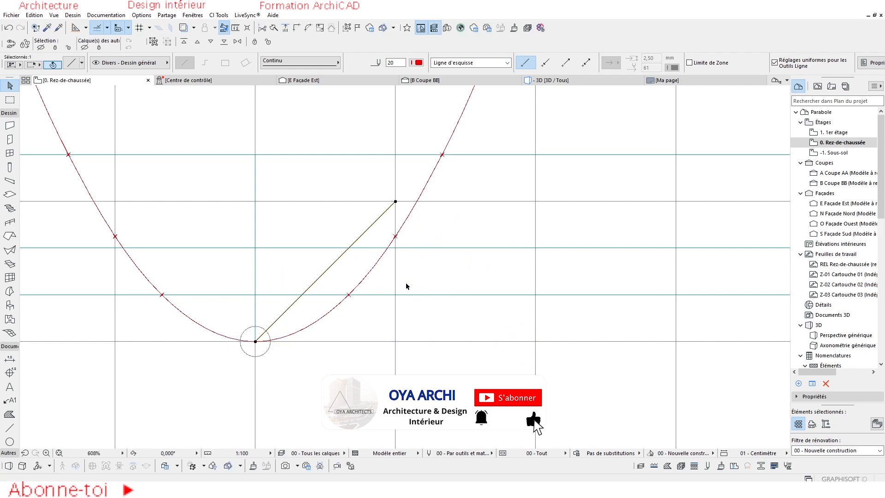
Rotate the diagonal line 45° clockwise about the circle's centre, onto the horizontal grid line
{"action": "key", "text": "ctrl+e"}
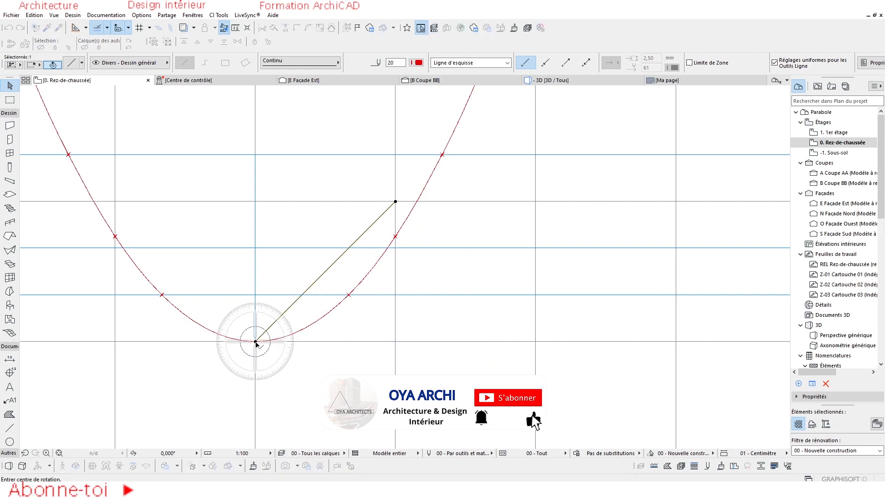
{"action": "left_click", "coordinate": [255, 341]}
{"action": "left_click", "coordinate": [396, 202]}
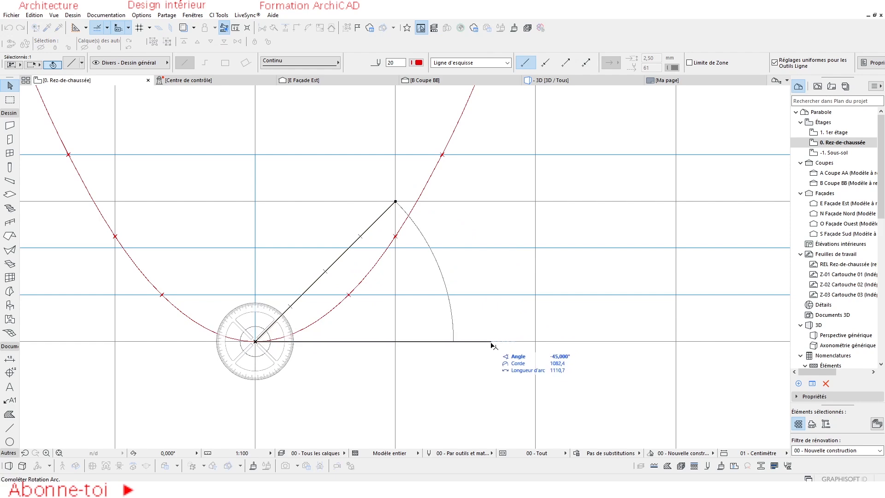
{"action": "left_click", "coordinate": [493, 346]}
{"action": "scroll", "coordinate": [389, 358], "scroll_direction": "up", "scroll_amount": 3}
{"action": "scroll", "coordinate": [196, 339], "scroll_direction": "up", "scroll_amount": 2}
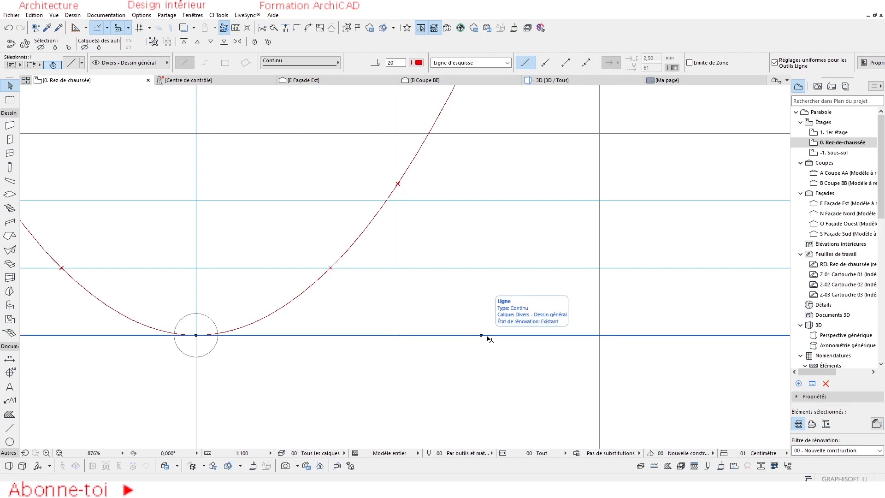
{"action": "scroll", "coordinate": [416, 355], "scroll_direction": "down", "scroll_amount": 2}
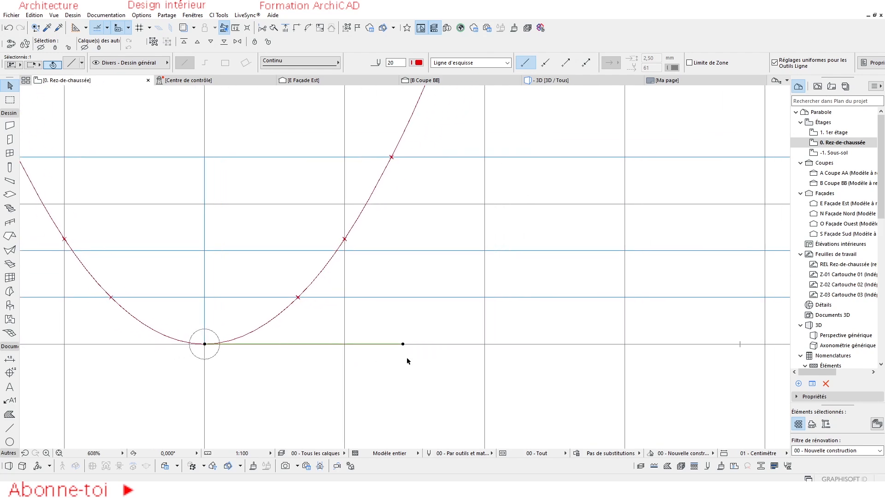
Copy the rotated line along the horizontal grid line so the copy starts at the original's far end
{"action": "middle_click_drag", "start_coordinate": [378, 360], "coordinate": [313, 341]}
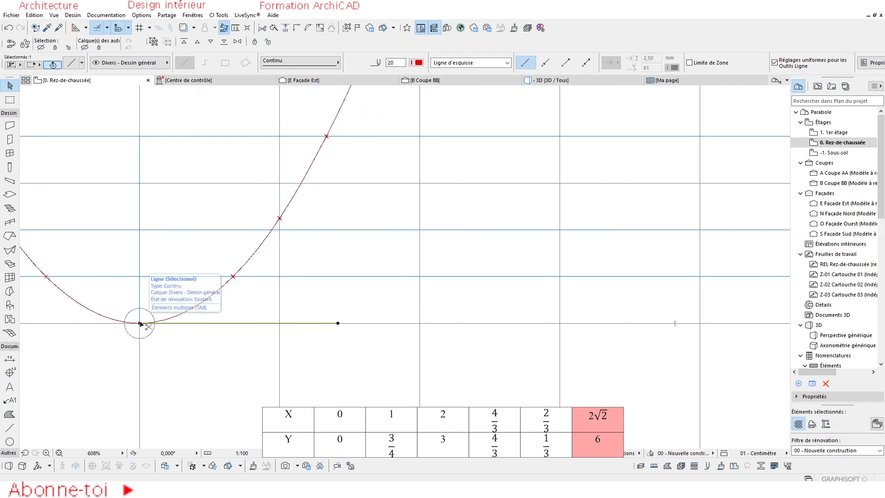
{"action": "key", "text": "ctrl+shift+d"}
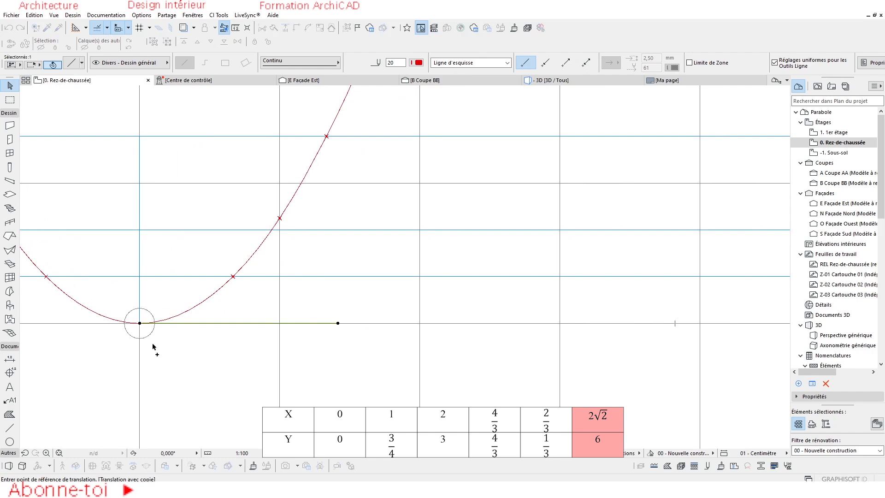
{"action": "left_click", "coordinate": [140, 324]}
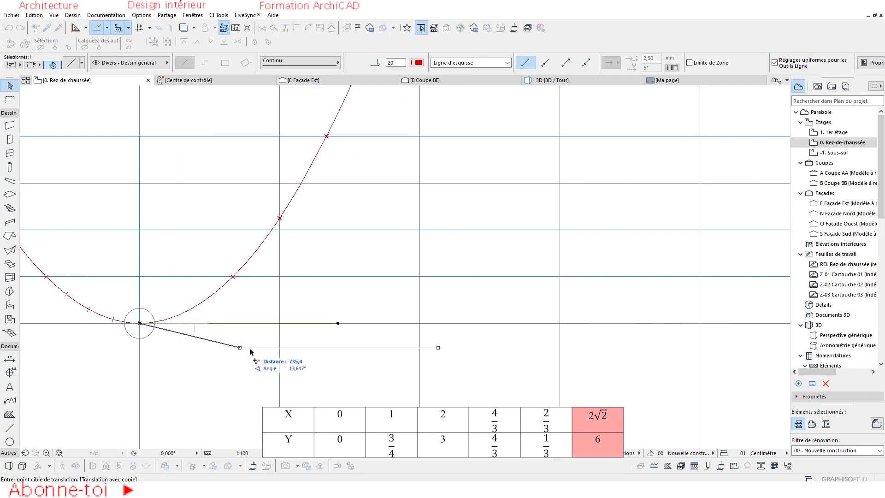
{"action": "left_click", "coordinate": [338, 323]}
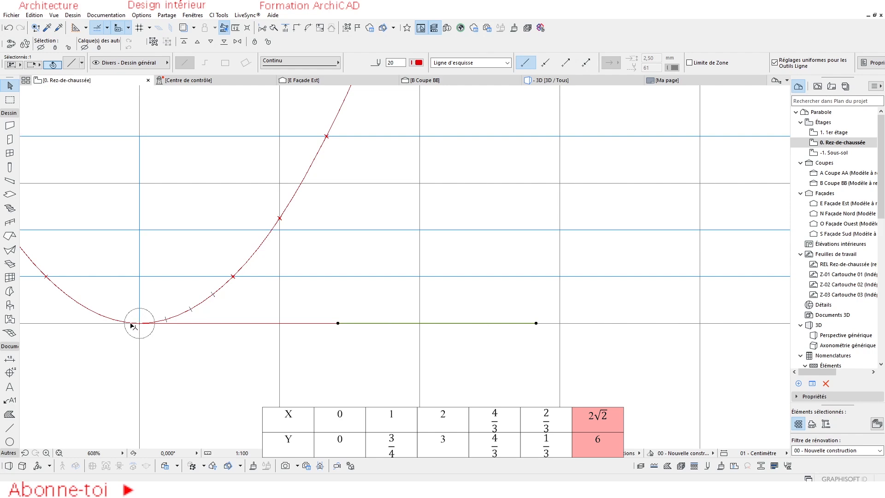
{"action": "left_click", "coordinate": [537, 323]}
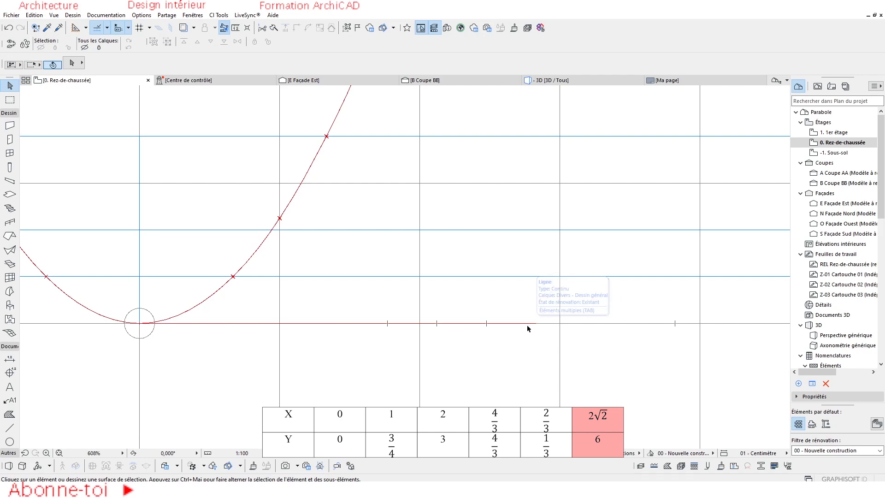
Draw a single line with the existing line's settings from the circle's centre to the copy's far end at X = 2√2
{"action": "key", "text": "alt"}
{"action": "left_click", "coordinate": [526, 323], "text": "alt"}
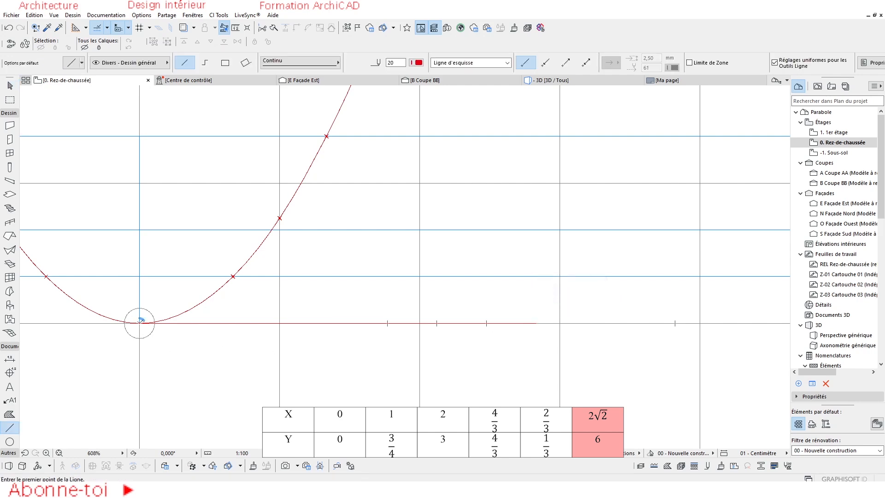
{"action": "left_click", "coordinate": [140, 323]}
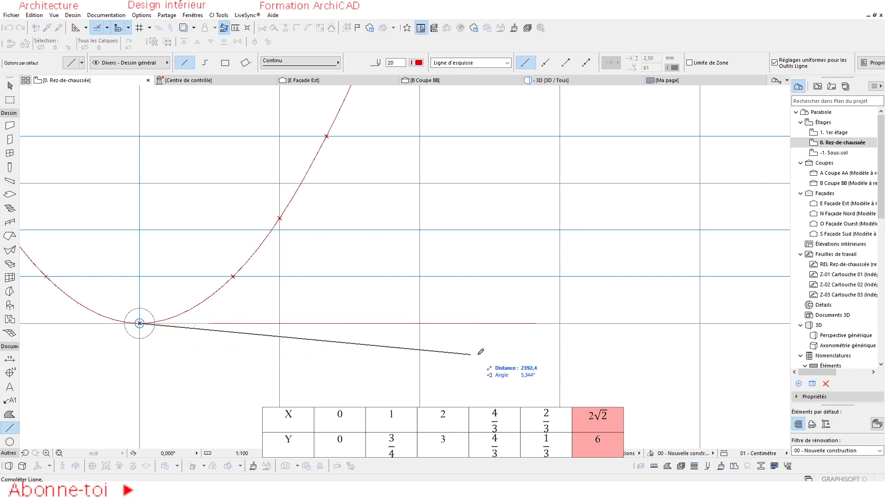
{"action": "scroll", "coordinate": [480, 352], "scroll_direction": "up", "scroll_amount": 5}
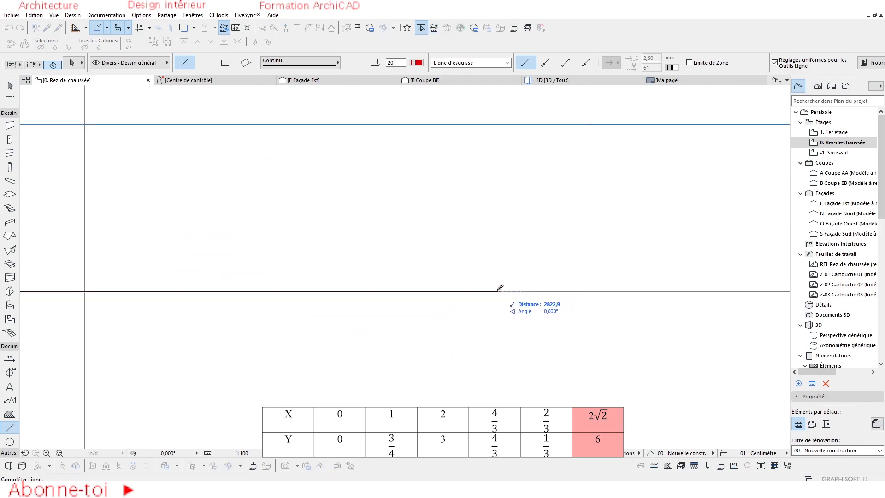
{"action": "left_click", "coordinate": [503, 291]}
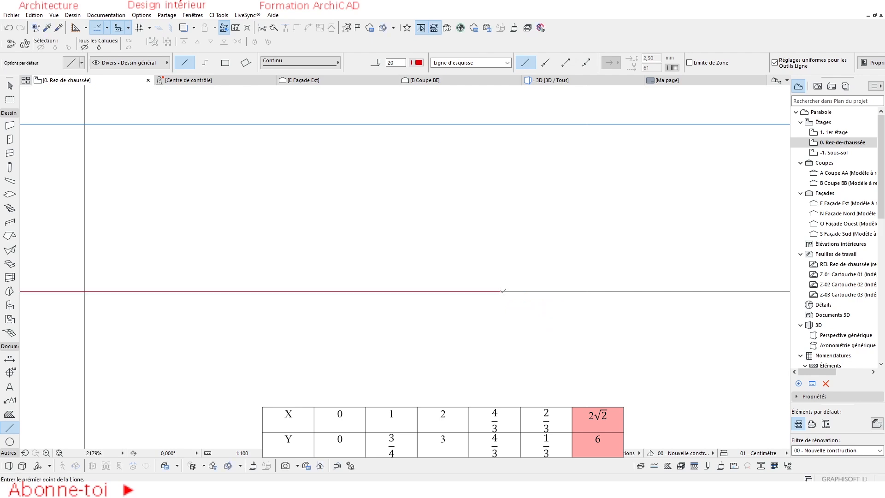
Check the overlapping horizontal lines by selecting the full-length line and the copied half in turn, and clear the selection
{"action": "left_click", "coordinate": [500, 291], "text": "shift"}
{"action": "scroll", "coordinate": [498, 295], "scroll_direction": "down", "scroll_amount": 8}
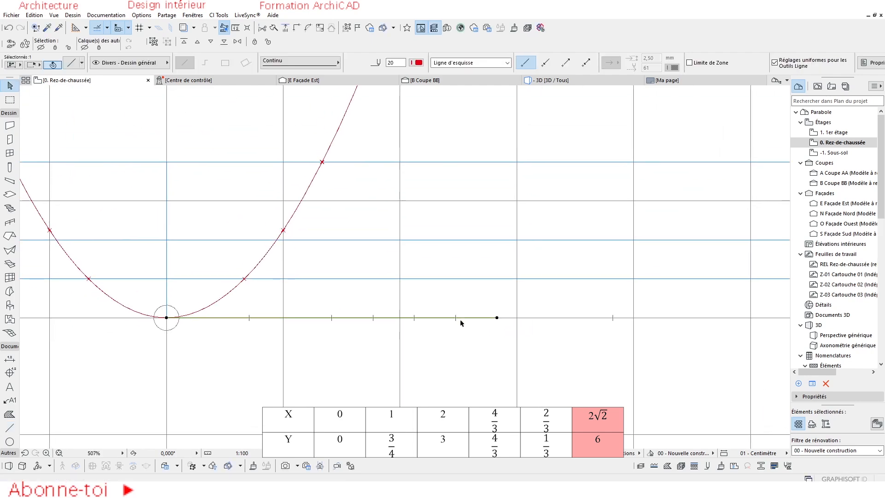
{"action": "key", "text": "Escape"}
{"action": "left_click_drag", "start_coordinate": [301, 300], "coordinate": [546, 342]}
{"action": "scroll", "coordinate": [457, 324], "scroll_direction": "up", "scroll_amount": 4}
{"action": "scroll", "coordinate": [322, 326], "scroll_direction": "down", "scroll_amount": 2}
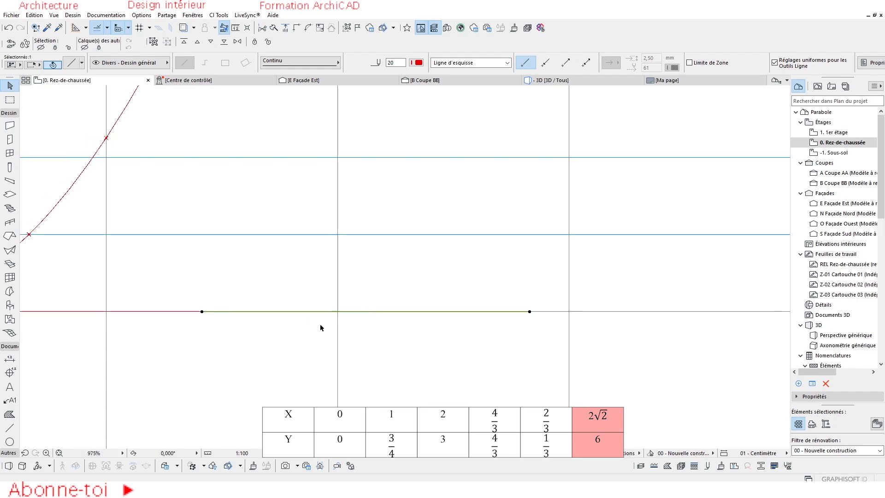
{"action": "key", "text": "Escape"}
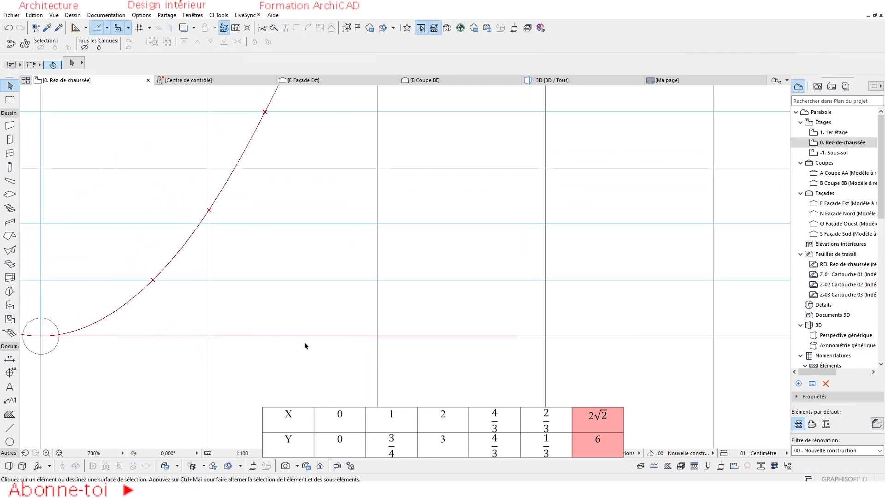
Rotate the full-length horizontal line 90° clockwise about its far end at X = 2√2 so that it stands vertical
{"action": "left_click", "coordinate": [184, 337]}
{"action": "scroll", "coordinate": [286, 342], "scroll_direction": "down", "scroll_amount": 2}
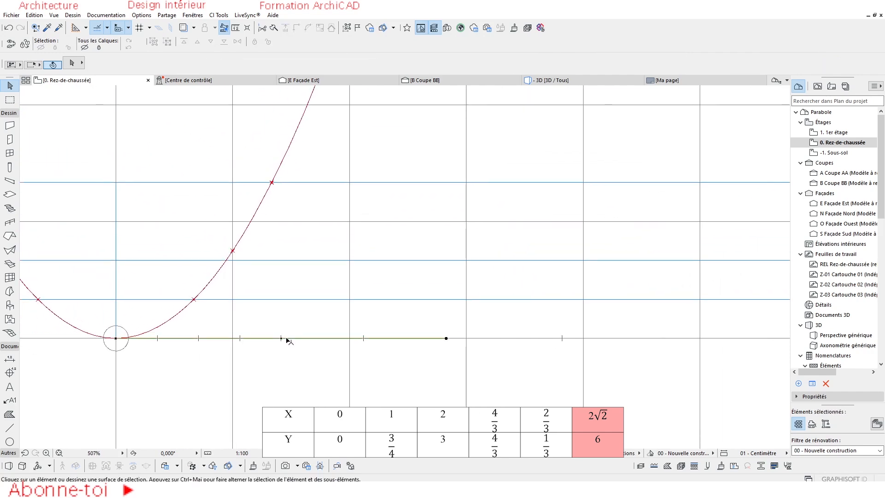
{"action": "scroll", "coordinate": [409, 347], "scroll_direction": "down", "scroll_amount": 6}
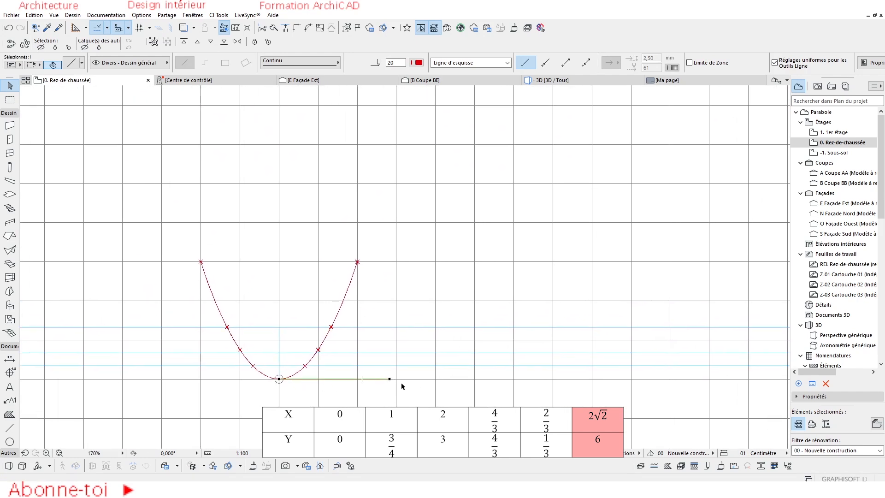
{"action": "middle_click_drag", "start_coordinate": [383, 377], "coordinate": [372, 391]}
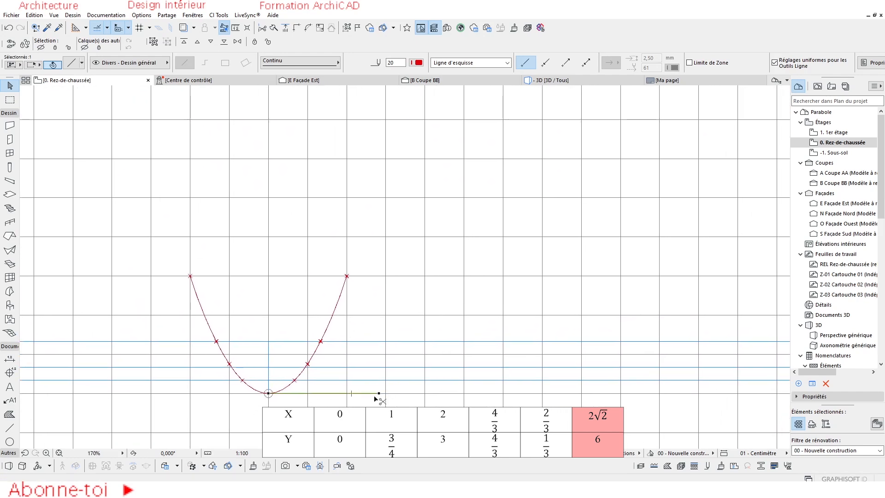
{"action": "key", "text": "ctrl+e"}
{"action": "scroll", "coordinate": [377, 393], "scroll_direction": "up", "scroll_amount": 4}
{"action": "left_click", "coordinate": [377, 392]}
{"action": "left_click", "coordinate": [244, 393]}
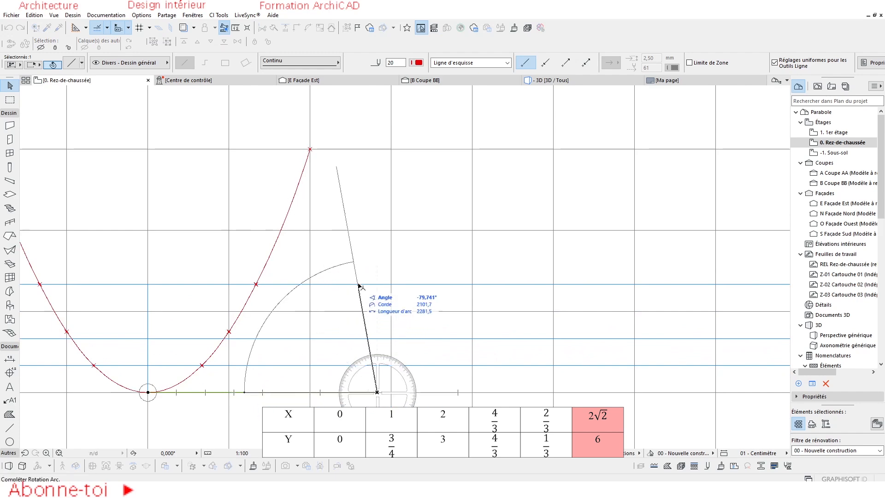
{"action": "left_click", "coordinate": [377, 266]}
Extend the vertical line at X = 2√2 upward past the Y = 6 grid line and trim the excess there
{"action": "scroll", "coordinate": [333, 283], "scroll_direction": "down", "scroll_amount": 3}
{"action": "middle_click_drag", "start_coordinate": [334, 283], "coordinate": [356, 319]}
{"action": "scroll", "coordinate": [356, 319], "scroll_direction": "down", "scroll_amount": 2}
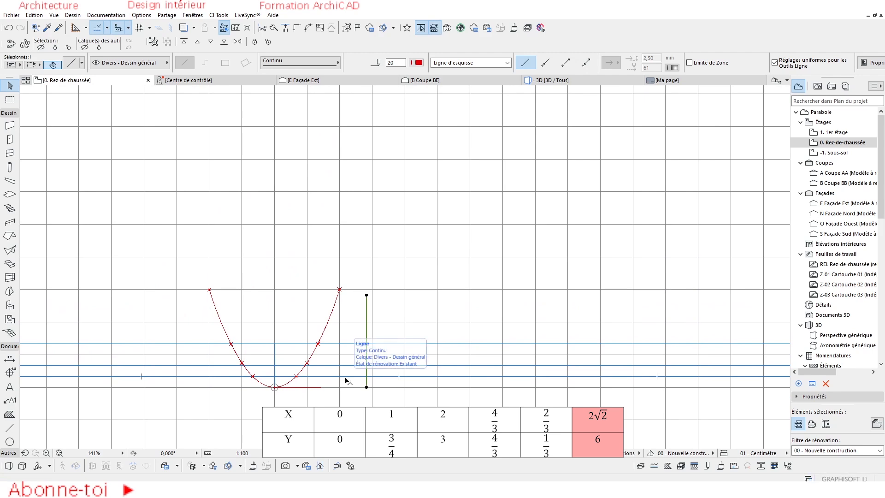
{"action": "middle_click_drag", "start_coordinate": [299, 344], "coordinate": [279, 348]}
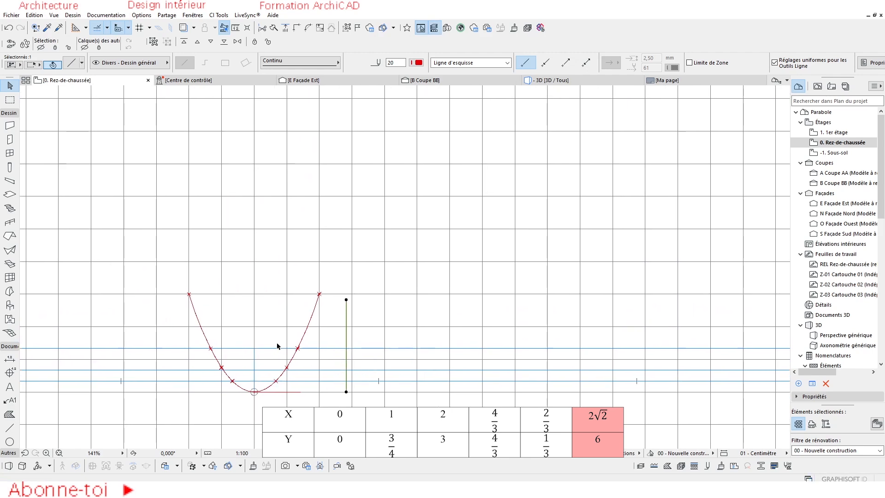
{"action": "middle_click_drag", "start_coordinate": [261, 380], "coordinate": [245, 391]}
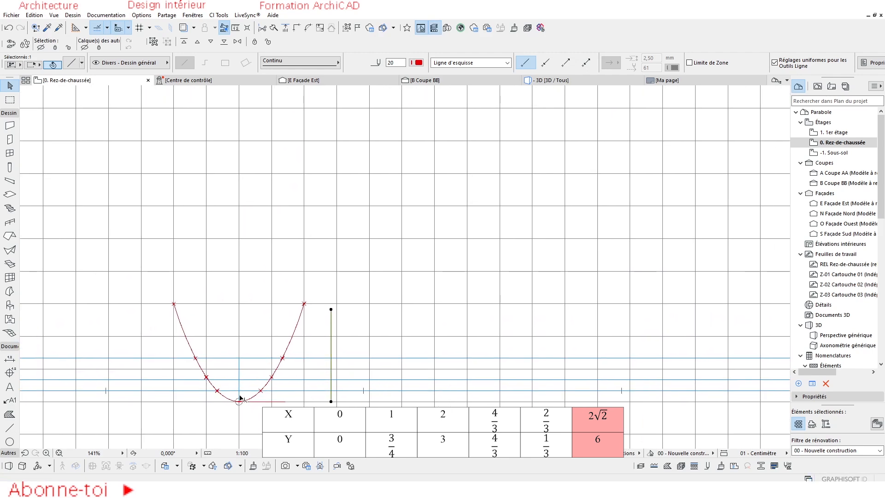
{"action": "scroll", "coordinate": [243, 396], "scroll_direction": "up", "scroll_amount": 2}
{"action": "scroll", "coordinate": [243, 392], "scroll_direction": "down", "scroll_amount": 1}
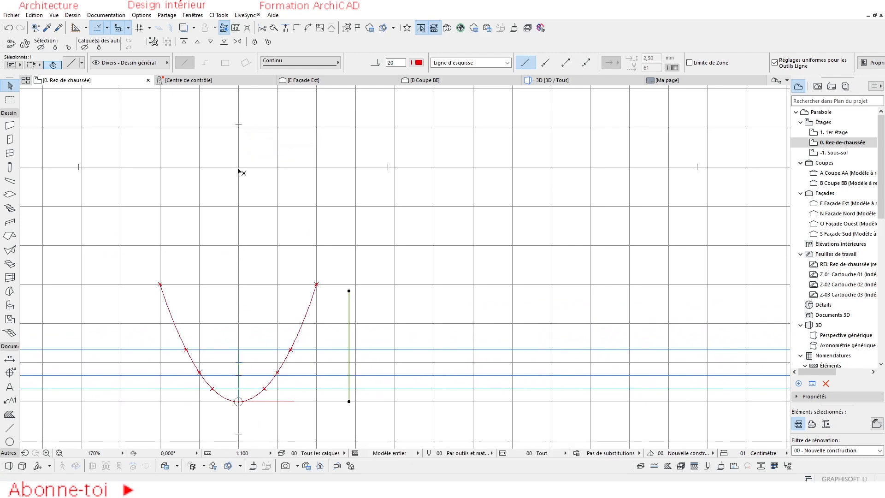
{"action": "left_click", "coordinate": [349, 292]}
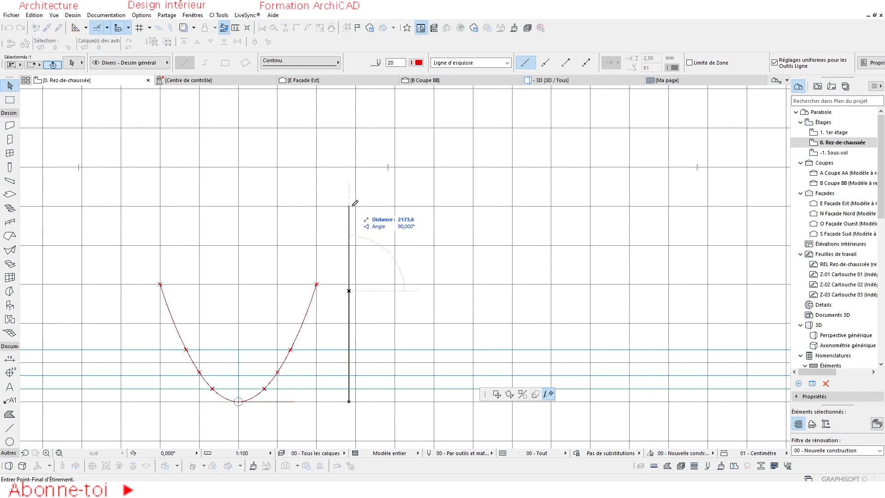
{"action": "left_click", "coordinate": [349, 157]}
{"action": "key", "text": "Escape"}
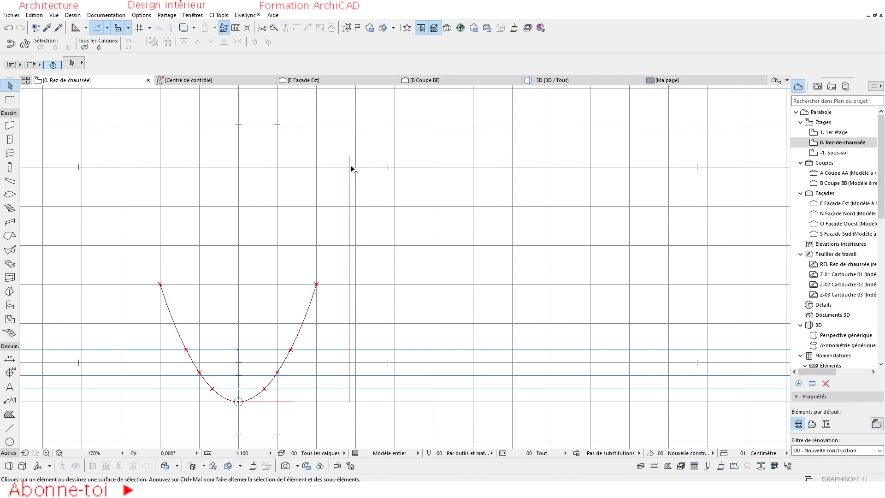
{"action": "scroll", "coordinate": [350, 171], "scroll_direction": "up", "scroll_amount": 3}
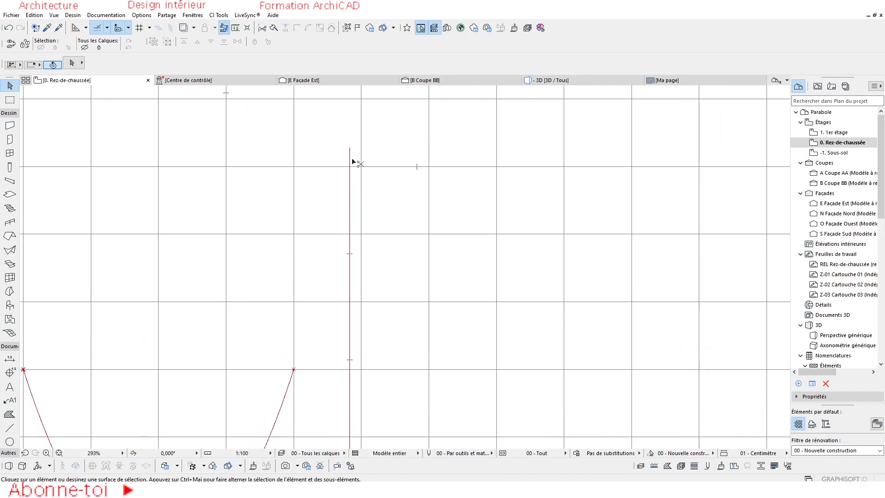
{"action": "scroll", "coordinate": [350, 171], "scroll_direction": "down", "scroll_amount": 3}
Copy the hotspot at X = 4/3, Y = 4/3 to the upper end of the vertical line at X = 2√2, Y = 6
{"action": "scroll", "coordinate": [286, 346], "scroll_direction": "up", "scroll_amount": 4}
{"action": "scroll", "coordinate": [287, 347], "scroll_direction": "up", "scroll_amount": 3}
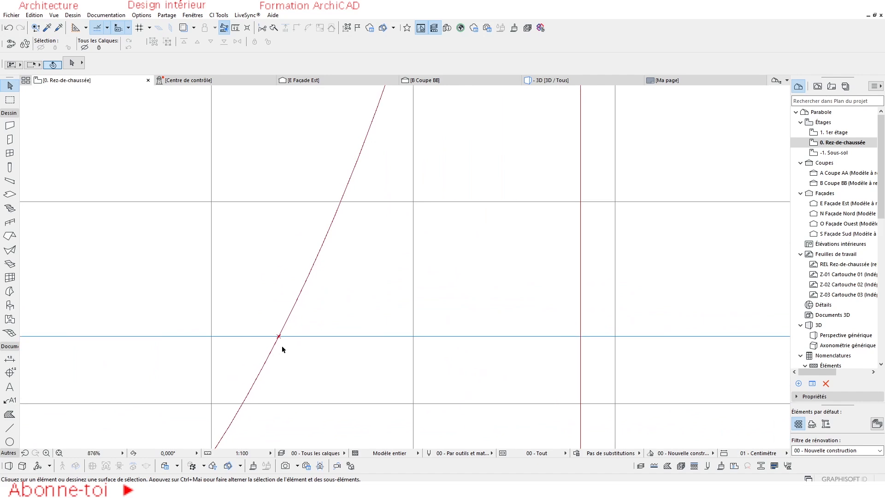
{"action": "key", "text": "alt"}
{"action": "left_click", "coordinate": [280, 337]}
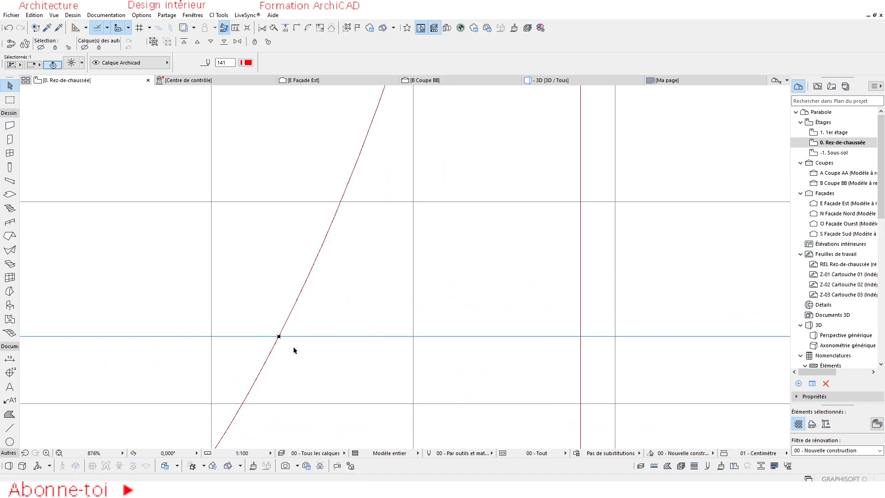
{"action": "key", "text": "ctrl+shift+d"}
{"action": "scroll", "coordinate": [295, 357], "scroll_direction": "up", "scroll_amount": 3}
{"action": "left_click", "coordinate": [261, 315]}
{"action": "scroll", "coordinate": [419, 251], "scroll_direction": "down", "scroll_amount": 3}
{"action": "scroll", "coordinate": [415, 316], "scroll_direction": "up", "scroll_amount": 3}
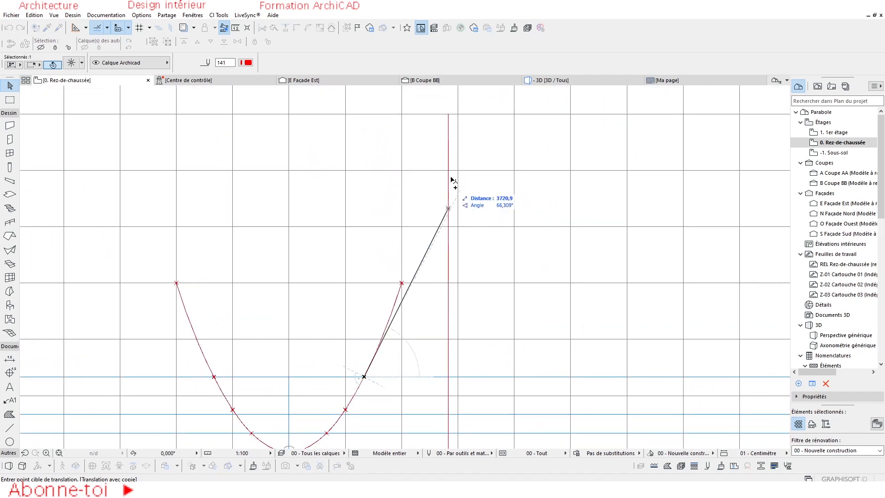
{"action": "left_click", "coordinate": [449, 115]}
{"action": "scroll", "coordinate": [445, 166], "scroll_direction": "down", "scroll_amount": 3}
{"action": "scroll", "coordinate": [389, 228], "scroll_direction": "up", "scroll_amount": 2}
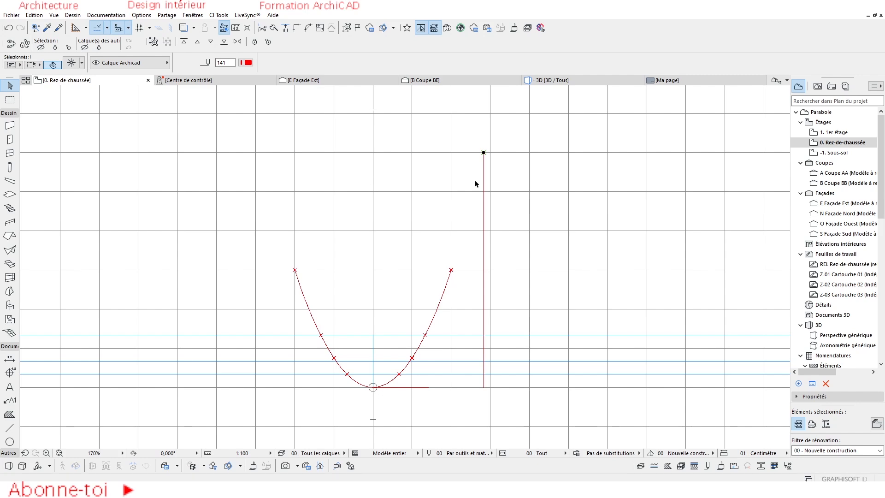
Mirror a copy of the Y = 6 hotspot about the vertical axis through the circle's centre
{"action": "scroll", "coordinate": [484, 174], "scroll_direction": "up", "scroll_amount": 2}
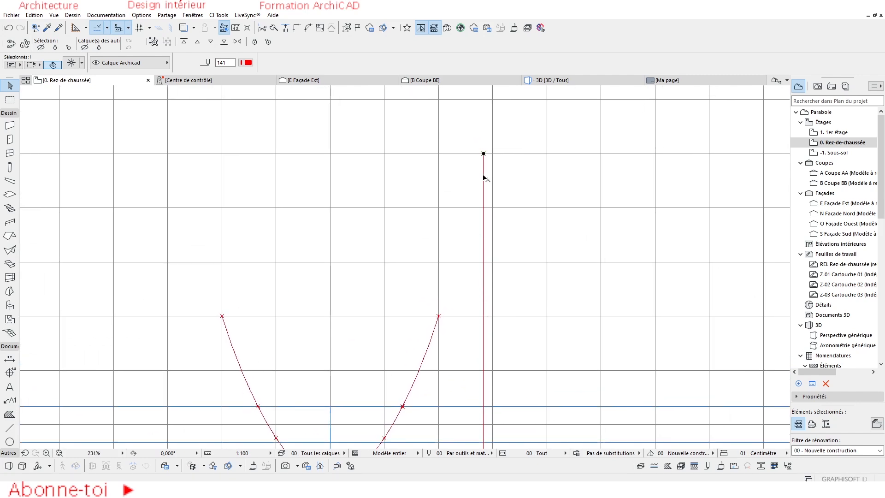
{"action": "scroll", "coordinate": [484, 174], "scroll_direction": "down", "scroll_amount": 1}
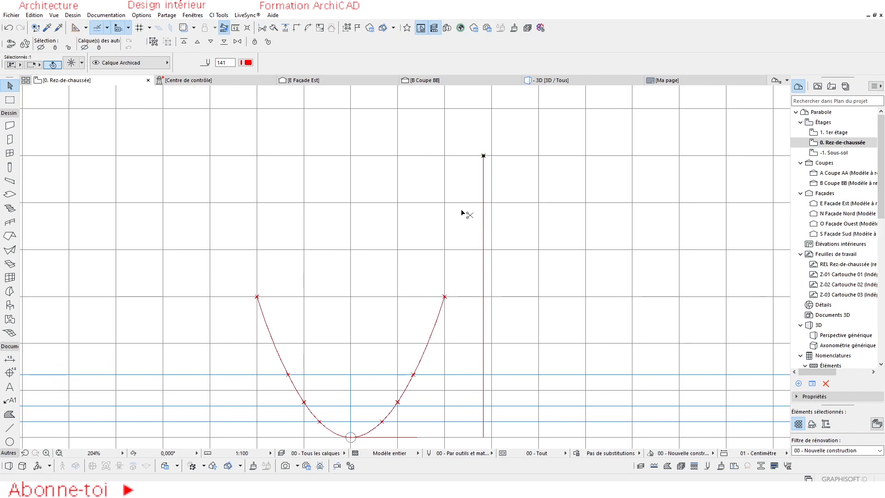
{"action": "key", "text": "ctrl+m"}
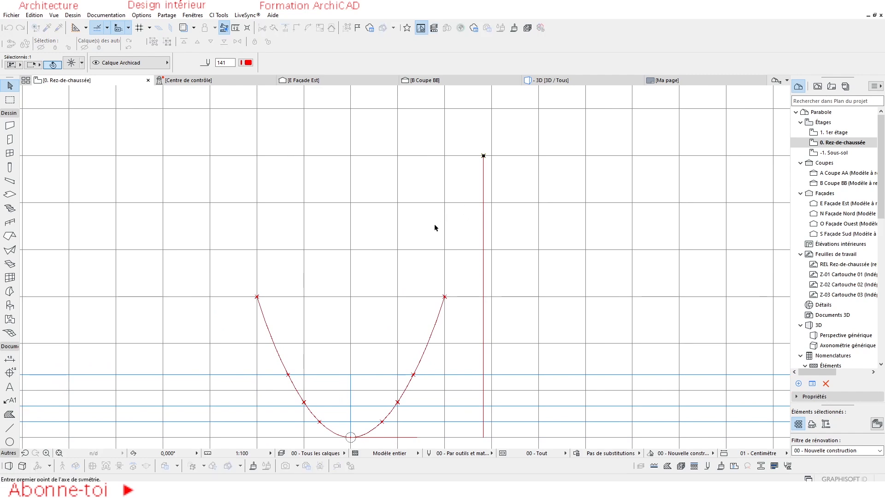
{"action": "scroll", "coordinate": [385, 367], "scroll_direction": "down", "scroll_amount": 1}
{"action": "left_click", "coordinate": [356, 425]}
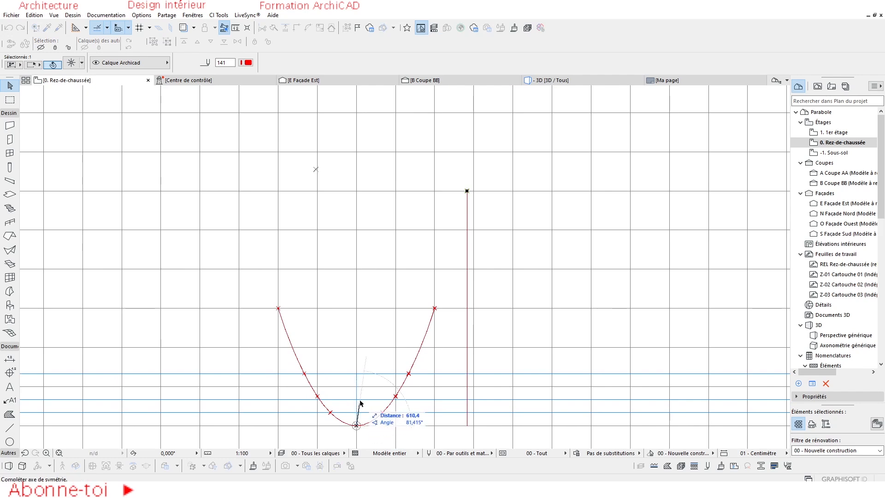
{"action": "key", "text": "ctrl"}
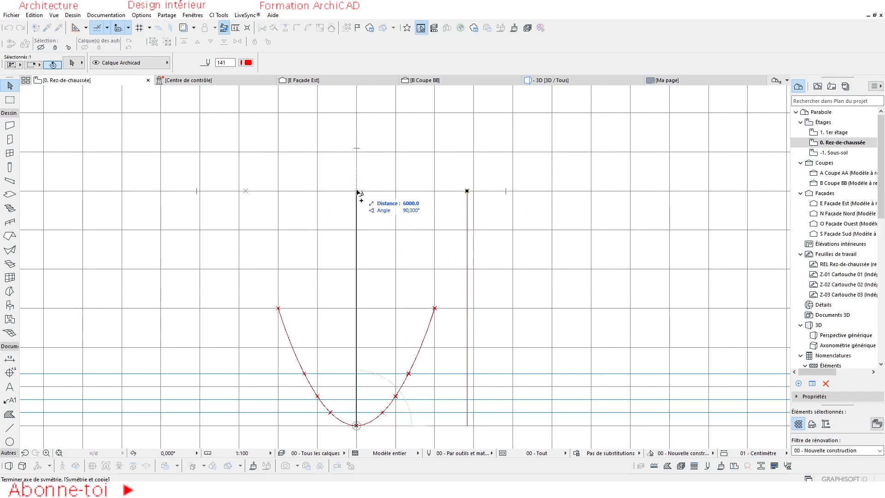
{"action": "left_click", "coordinate": [357, 192]}
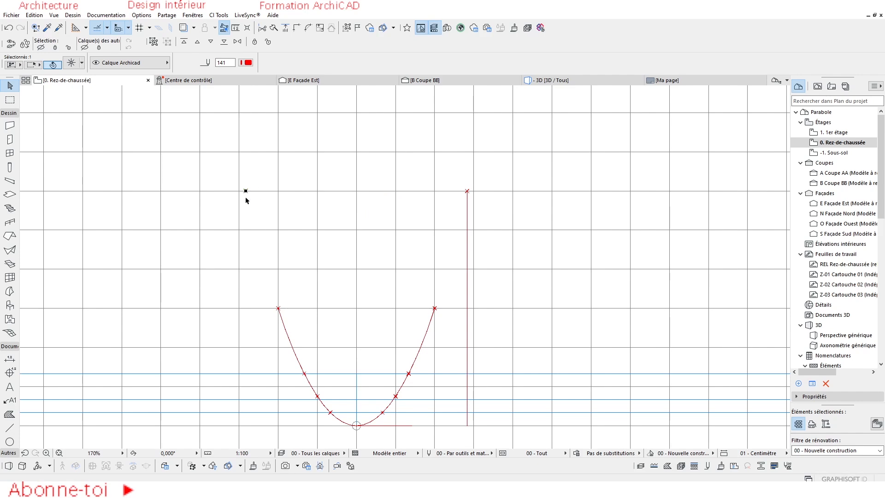
Examine the parabola, its outer Y = 6 hotspots and the construction lines from the vertex to X = 2√2
{"action": "scroll", "coordinate": [367, 203], "scroll_direction": "down", "scroll_amount": 2}
{"action": "scroll", "coordinate": [352, 386], "scroll_direction": "up", "scroll_amount": 3}
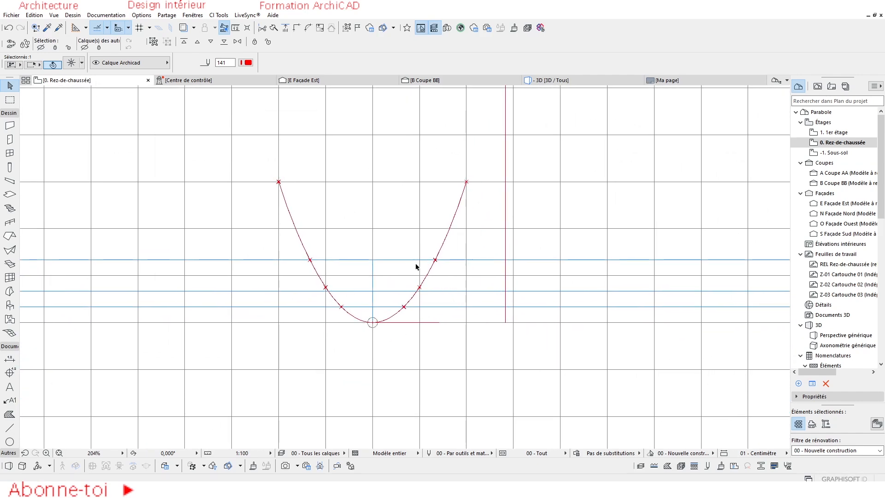
{"action": "scroll", "coordinate": [451, 341], "scroll_direction": "down", "scroll_amount": 3}
{"action": "middle_click_drag", "start_coordinate": [455, 275], "coordinate": [412, 314]}
{"action": "scroll", "coordinate": [411, 321], "scroll_direction": "down", "scroll_amount": 1}
{"action": "scroll", "coordinate": [412, 315], "scroll_direction": "up", "scroll_amount": 2}
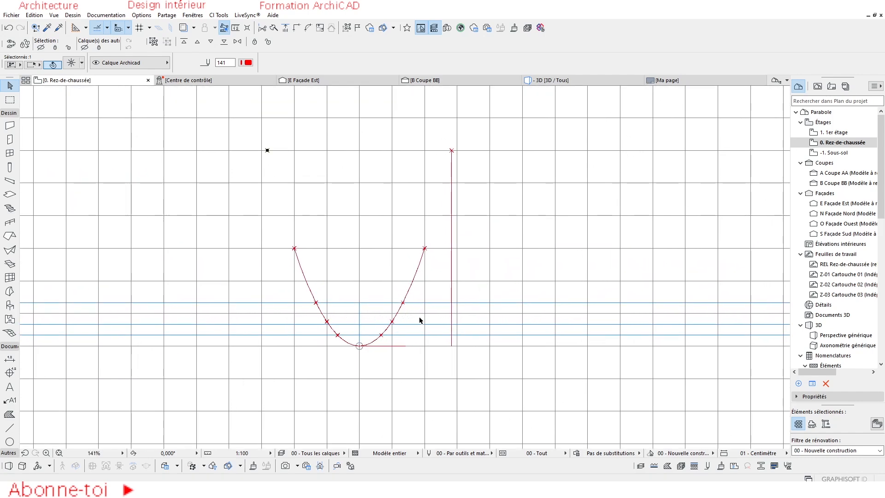
{"action": "scroll", "coordinate": [374, 330], "scroll_direction": "up", "scroll_amount": 3}
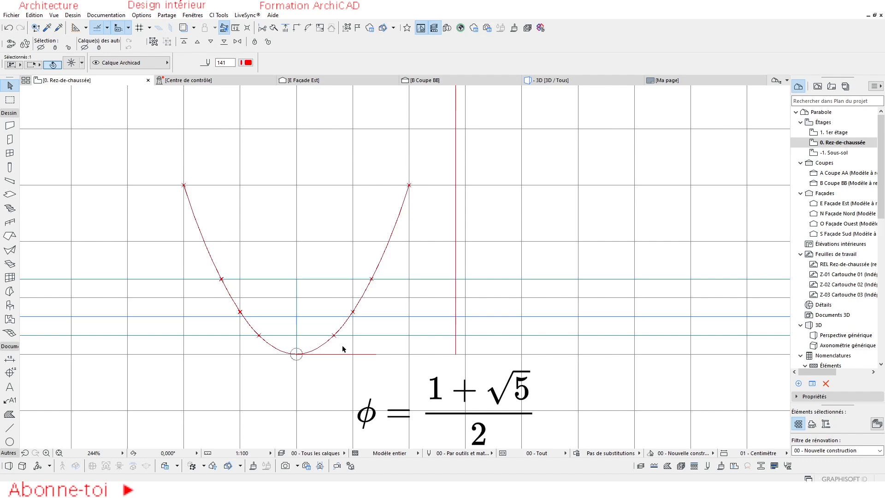
{"action": "scroll", "coordinate": [350, 362], "scroll_direction": "up", "scroll_amount": 2}
{"action": "scroll", "coordinate": [342, 344], "scroll_direction": "down", "scroll_amount": 3}
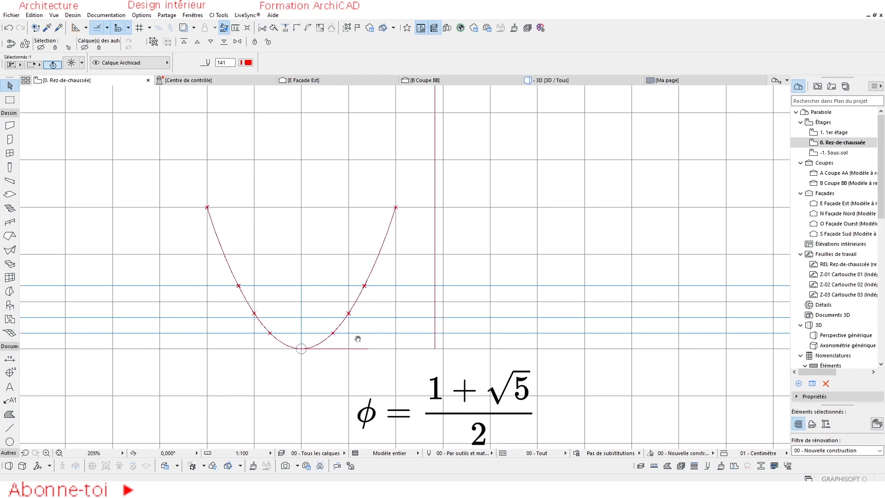
{"action": "middle_click_drag", "start_coordinate": [358, 338], "coordinate": [332, 358]}
{"action": "scroll", "coordinate": [278, 368], "scroll_direction": "up", "scroll_amount": 3}
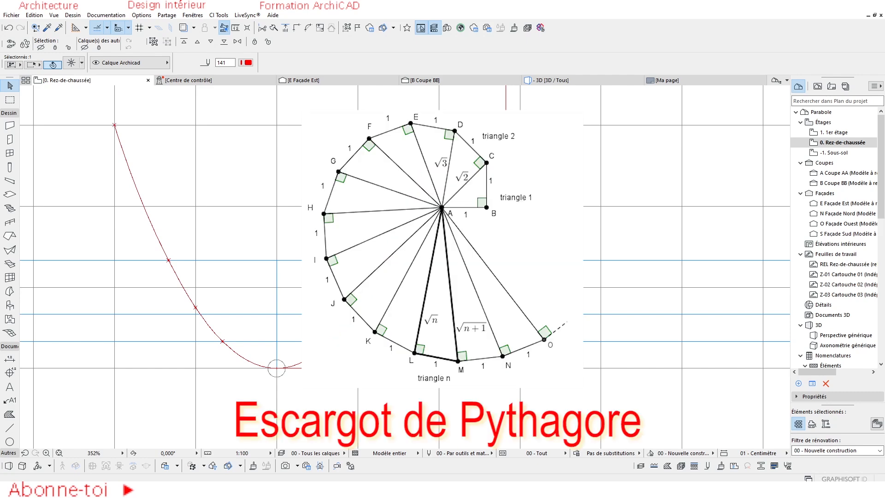
{"action": "scroll", "coordinate": [338, 402], "scroll_direction": "up", "scroll_amount": 3}
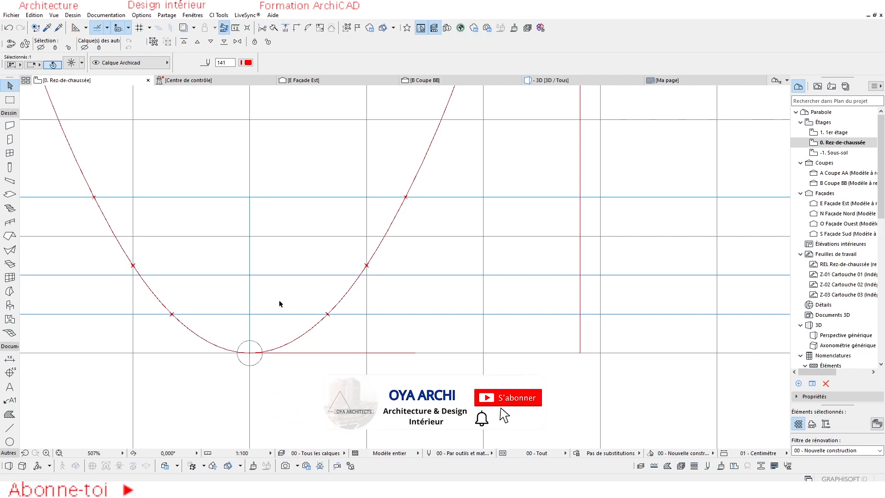
{"action": "scroll", "coordinate": [350, 322], "scroll_direction": "down", "scroll_amount": 4}
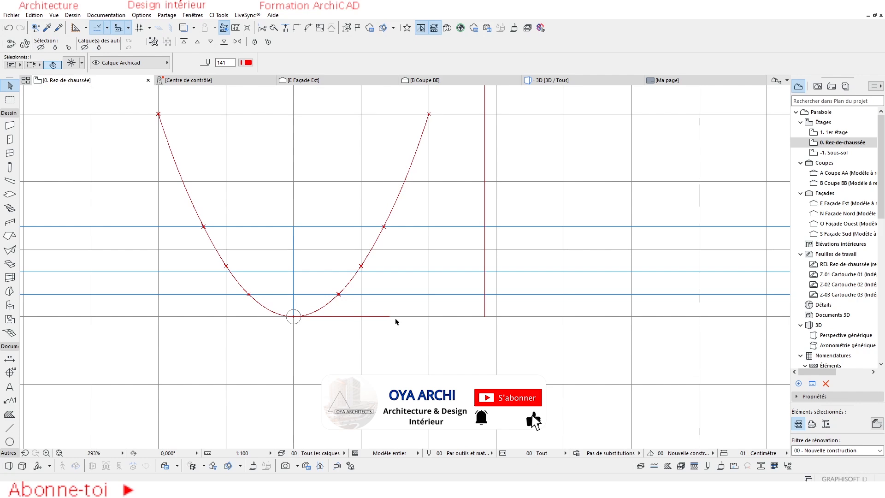
{"action": "scroll", "coordinate": [359, 283], "scroll_direction": "down", "scroll_amount": 3}
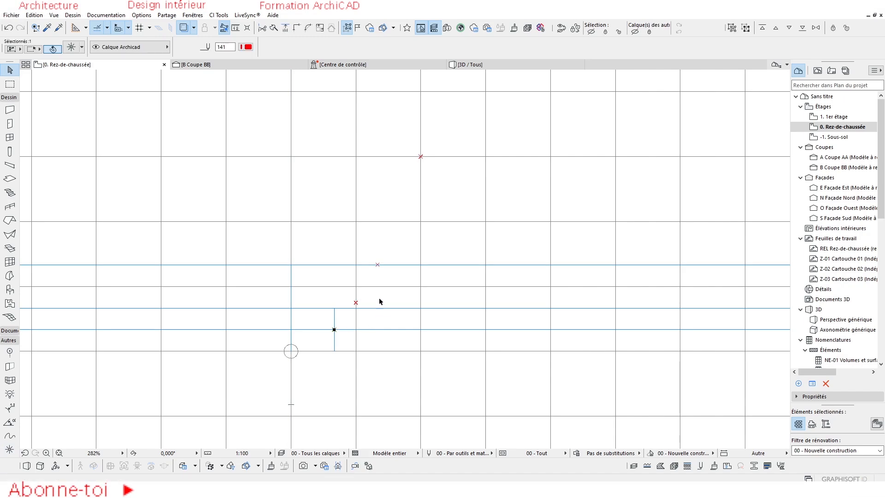
Select the four hotspots on the curve's positive-X half and mirror a copy about the vertical axis through the circle's centre
{"action": "left_click", "coordinate": [377, 265]}
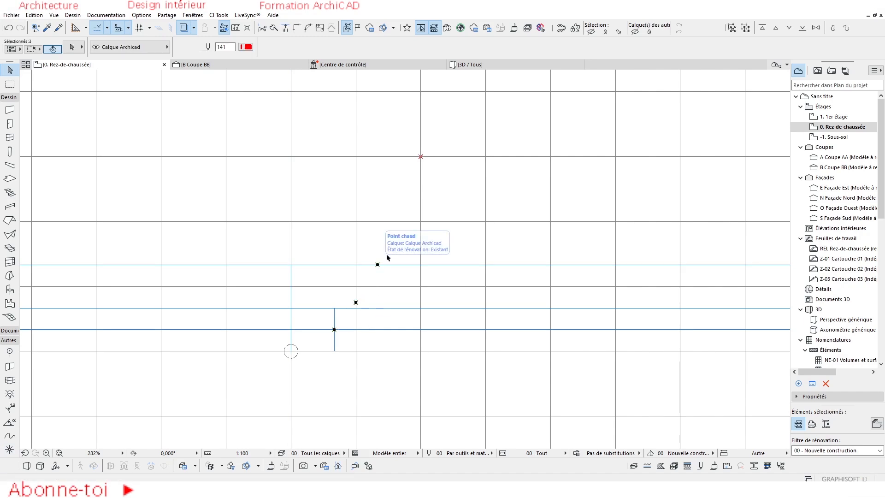
{"action": "middle_click_drag", "start_coordinate": [330, 284], "coordinate": [368, 282]}
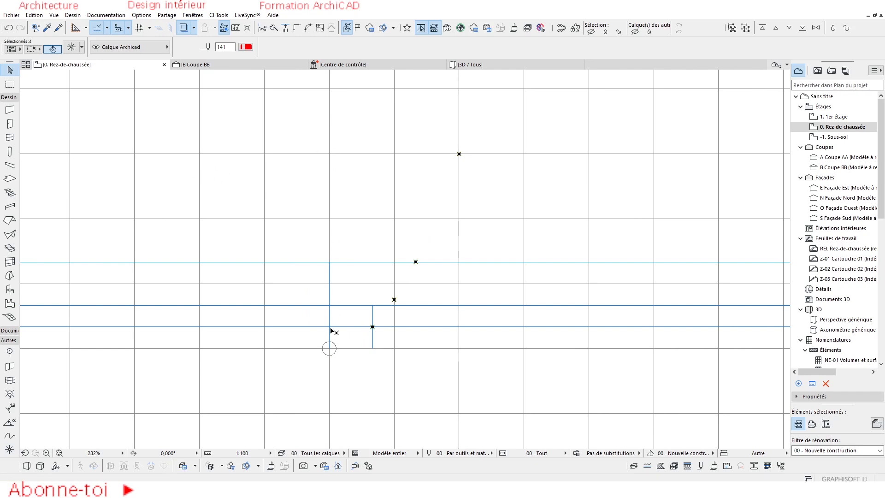
{"action": "key", "text": "ctrl+alt+m"}
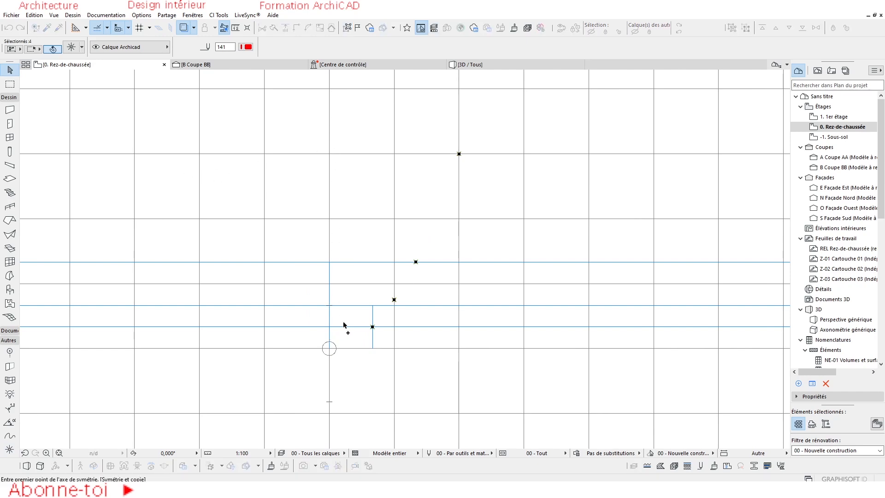
{"action": "scroll", "coordinate": [344, 325], "scroll_direction": "up", "scroll_amount": 3}
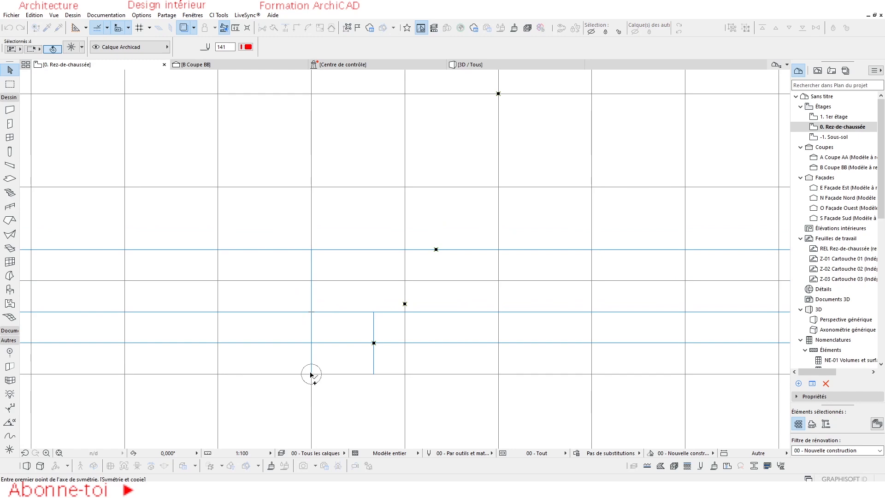
{"action": "left_click", "coordinate": [312, 375]}
{"action": "left_click", "coordinate": [312, 252]}
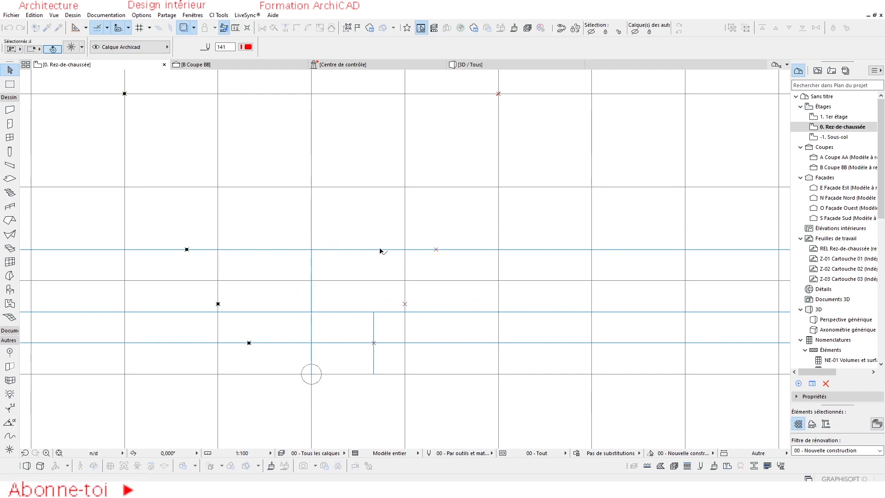
{"action": "scroll", "coordinate": [420, 286], "scroll_direction": "down", "scroll_amount": 3}
{"action": "scroll", "coordinate": [420, 286], "scroll_direction": "down", "scroll_amount": 2}
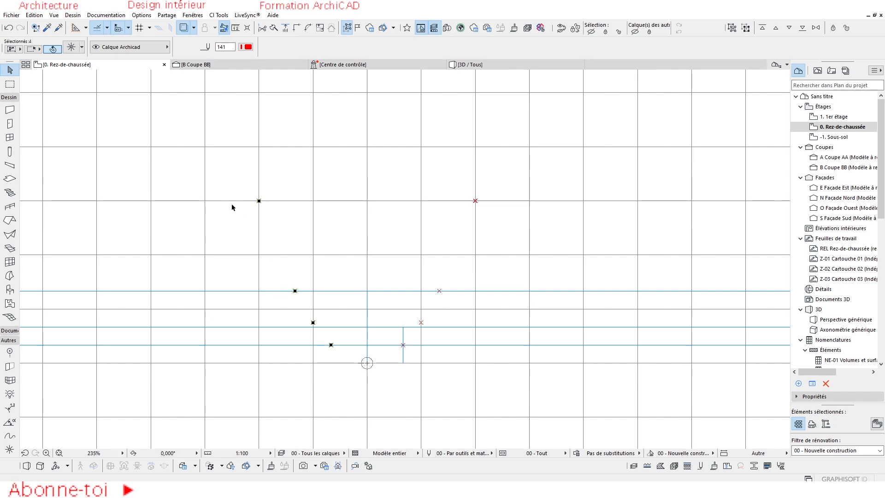
Start a spline at the Y = 6 hotspot on the positive-X side and run it through that side's hotspots to the circle's centre
{"action": "middle_click_drag", "start_coordinate": [342, 255], "coordinate": [322, 244]}
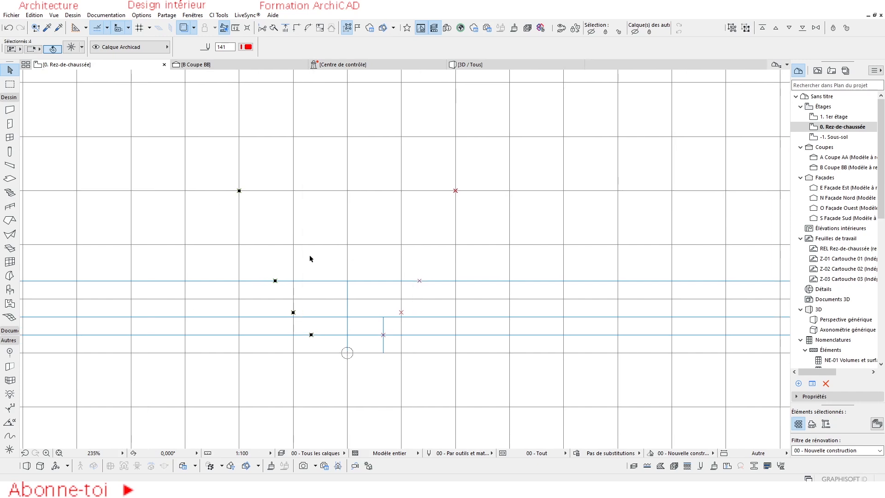
{"action": "key", "text": "Escape"}
{"action": "left_click", "coordinate": [9, 340]}
{"action": "left_click", "coordinate": [10, 339]}
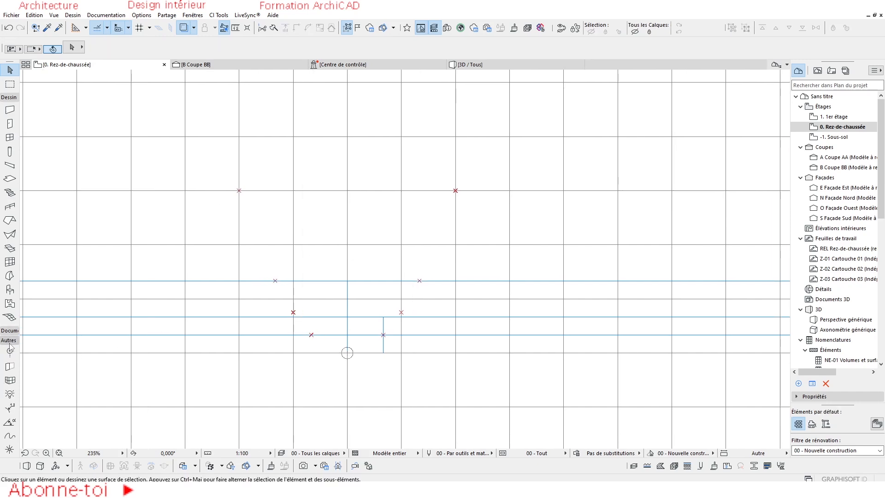
{"action": "left_click", "coordinate": [10, 408]}
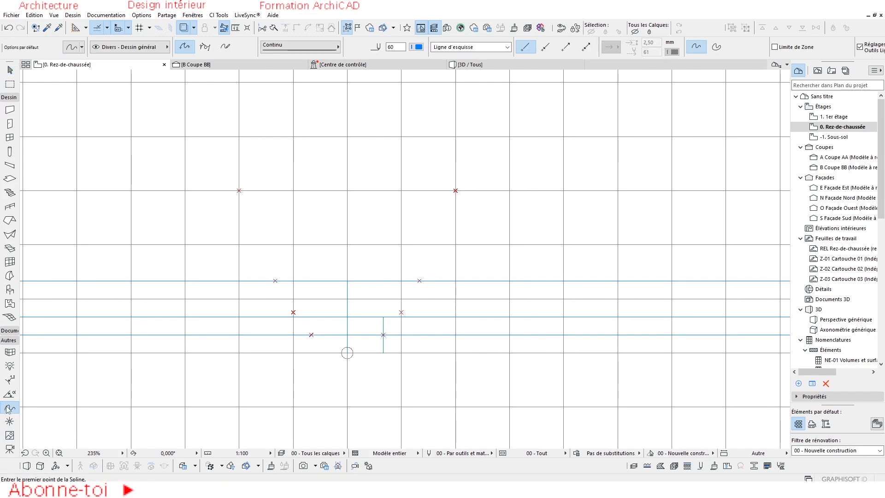
{"action": "scroll", "coordinate": [450, 203], "scroll_direction": "up", "scroll_amount": 5}
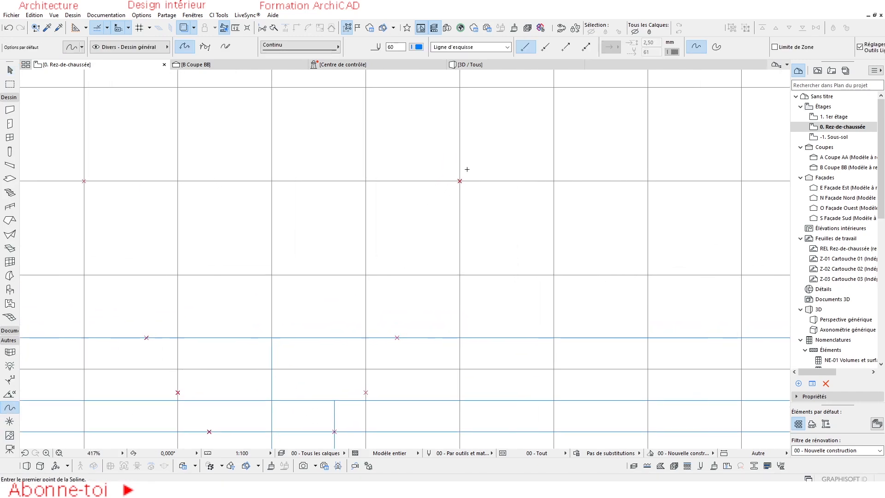
{"action": "left_click", "coordinate": [456, 188]}
{"action": "scroll", "coordinate": [526, 188], "scroll_direction": "down", "scroll_amount": 3}
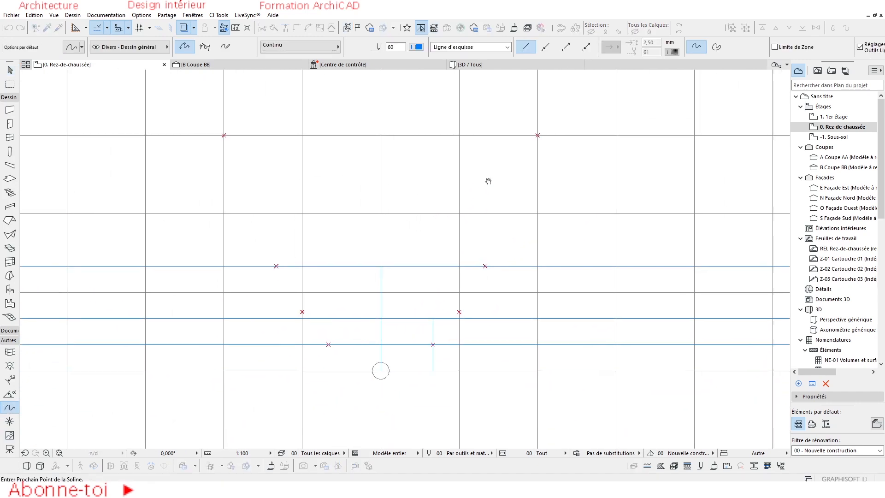
{"action": "left_click", "coordinate": [486, 264]}
{"action": "left_click", "coordinate": [460, 309]}
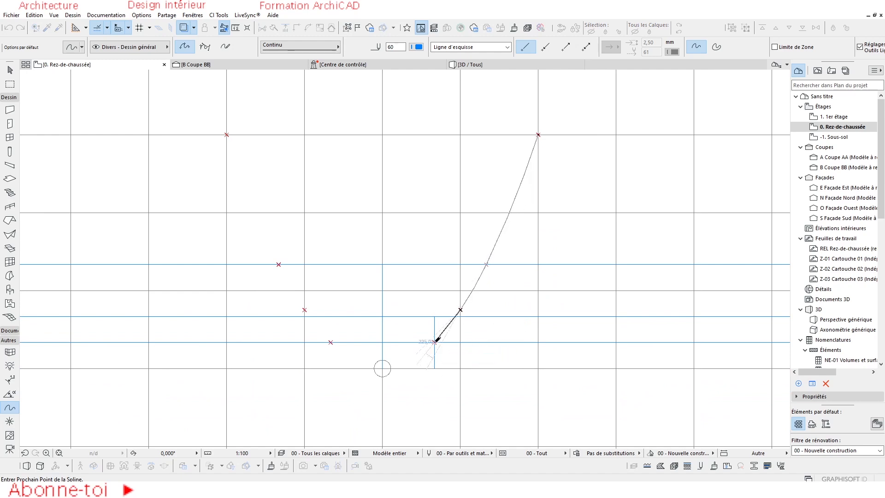
{"action": "scroll", "coordinate": [436, 341], "scroll_direction": "up", "scroll_amount": 3}
{"action": "left_click", "coordinate": [379, 356]}
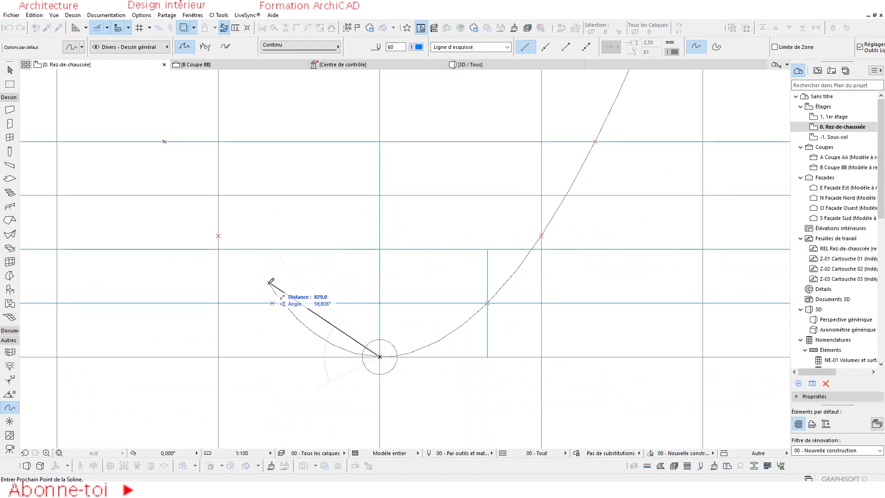
Continue the spline through the four mirrored hotspots on the negative-X side and finish it at the Y = 6 hotspot
{"action": "left_click", "coordinate": [272, 303]}
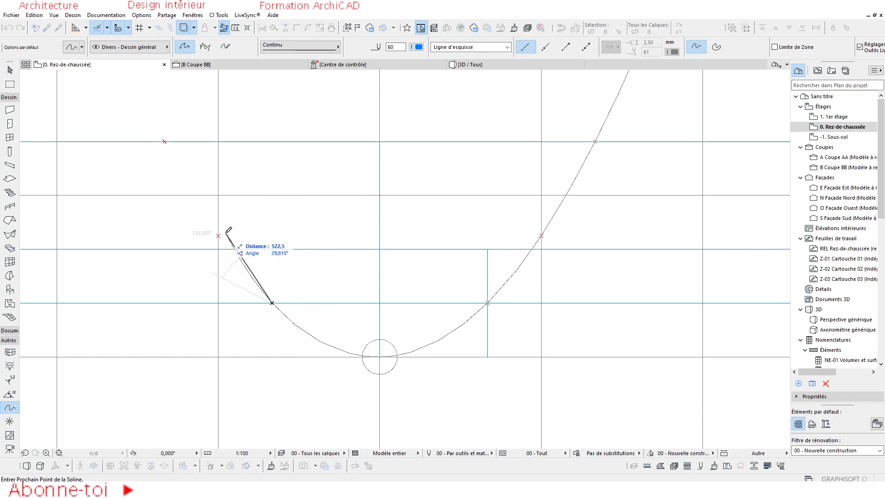
{"action": "left_click", "coordinate": [218, 235]}
{"action": "middle_click_drag", "start_coordinate": [201, 161], "coordinate": [250, 222]}
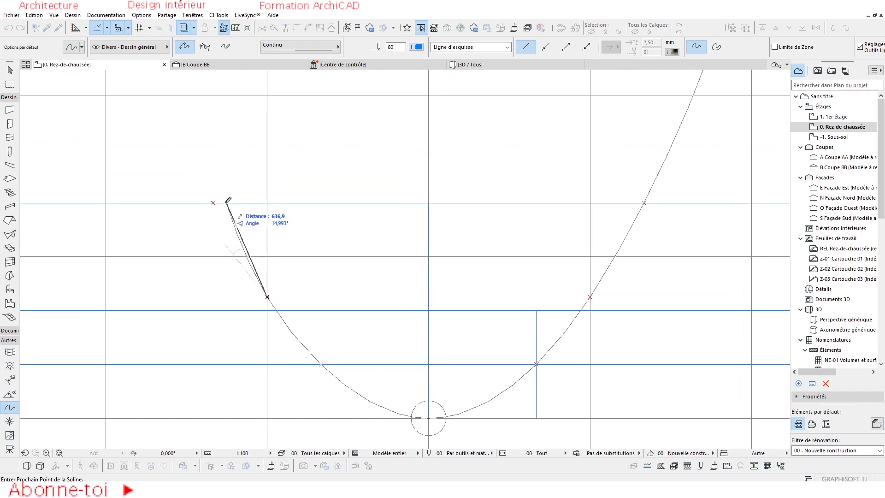
{"action": "left_click", "coordinate": [213, 203]}
{"action": "scroll", "coordinate": [316, 149], "scroll_direction": "down", "scroll_amount": 4}
{"action": "middle_click_drag", "start_coordinate": [316, 149], "coordinate": [361, 249]}
{"action": "scroll", "coordinate": [273, 142], "scroll_direction": "up", "scroll_amount": 6}
{"action": "left_click", "coordinate": [241, 154]}
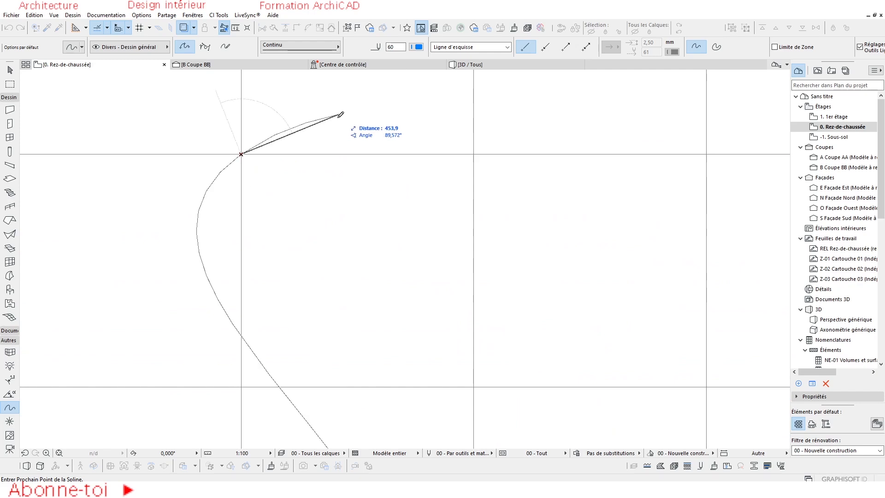
{"action": "right_click", "coordinate": [262, 145]}
{"action": "left_click", "coordinate": [303, 213]}
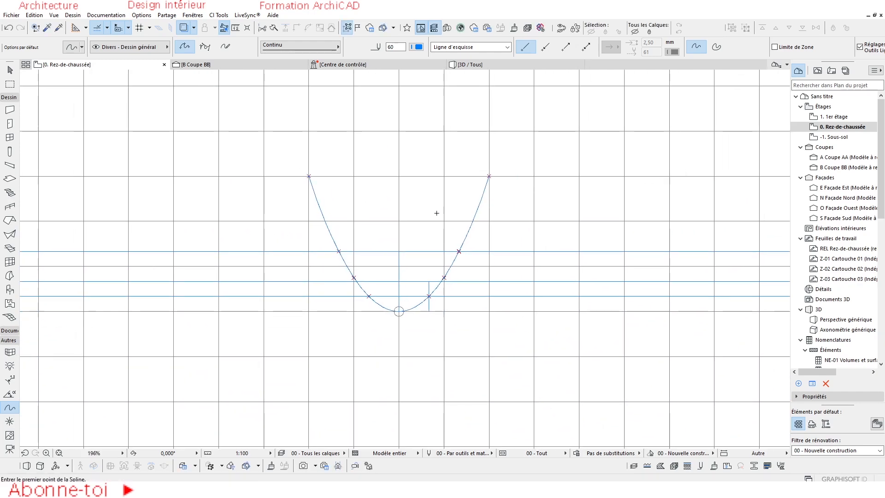
Set the parabola spline's pen to the red pen 20
{"action": "scroll", "coordinate": [402, 277], "scroll_direction": "up", "scroll_amount": 3}
{"action": "middle_click_drag", "start_coordinate": [440, 286], "coordinate": [407, 277]}
{"action": "key", "text": "Escape"}
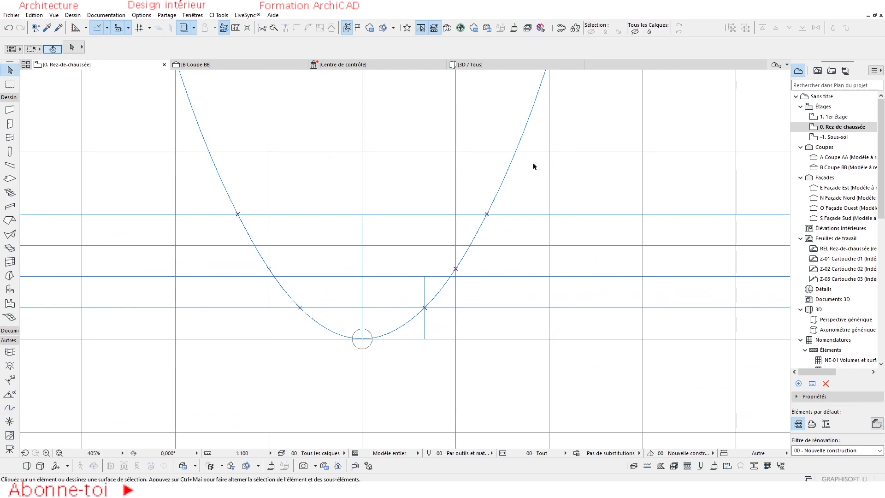
{"action": "left_click", "coordinate": [534, 114]}
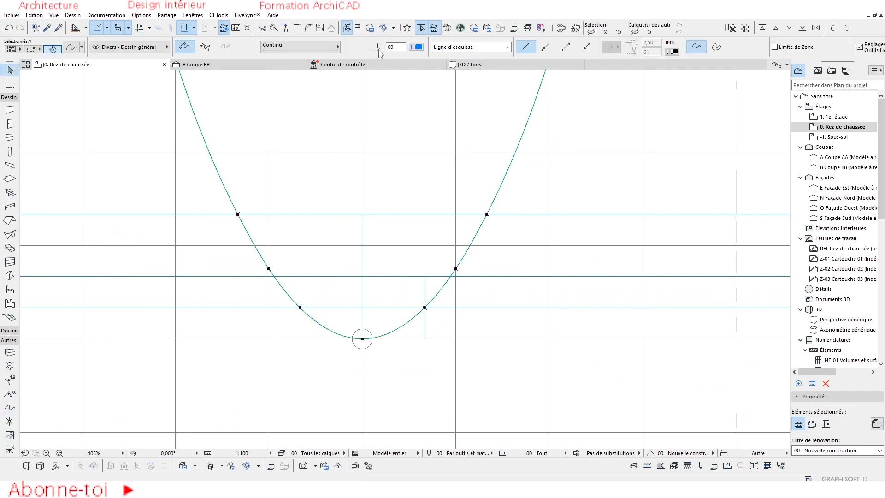
{"action": "left_click", "coordinate": [417, 46]}
{"action": "left_click", "coordinate": [584, 46]}
{"action": "key", "text": "Escape"}
Place a copy of the red parabola spline in the empty area to the left of the construction grid
{"action": "scroll", "coordinate": [499, 222], "scroll_direction": "down", "scroll_amount": 3}
{"action": "middle_click_drag", "start_coordinate": [500, 222], "coordinate": [486, 271]}
{"action": "left_click", "coordinate": [341, 231]}
{"action": "scroll", "coordinate": [412, 252], "scroll_direction": "down", "scroll_amount": 3}
{"action": "middle_click_drag", "start_coordinate": [412, 252], "coordinate": [566, 234]}
{"action": "left_click_drag", "start_coordinate": [497, 226], "coordinate": [73, 218], "text": "ctrl"}
{"action": "middle_click_drag", "start_coordinate": [105, 234], "coordinate": [303, 248]}
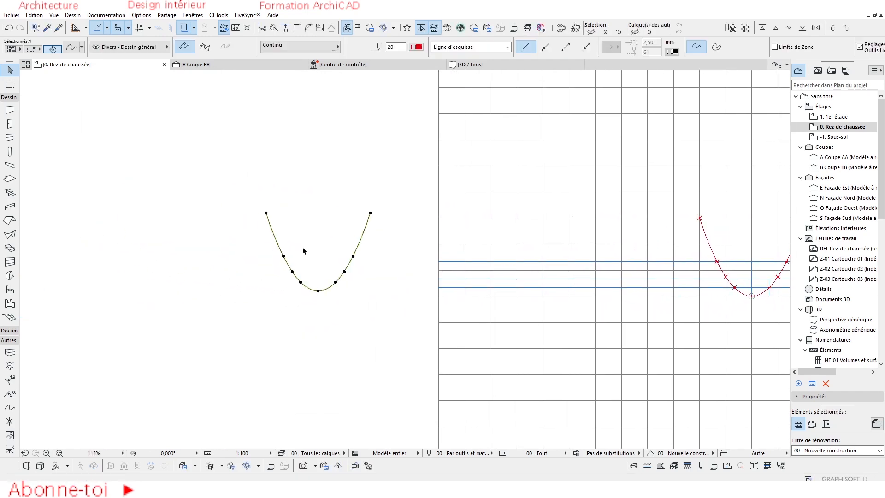
Rotate the copied parabola half a turn about a point inside it so that it opens downward
{"action": "key", "text": "ctrl+e"}
{"action": "left_click", "coordinate": [316, 237]}
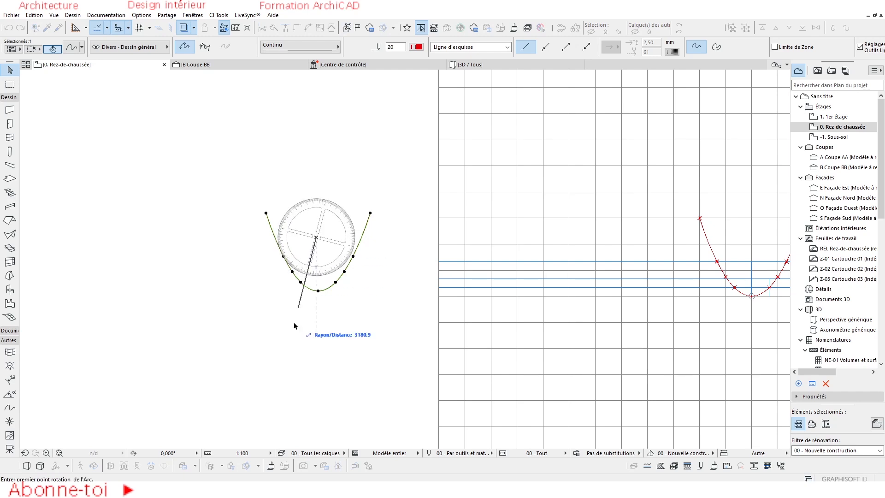
{"action": "left_click", "coordinate": [332, 334]}
{"action": "left_click", "coordinate": [323, 158]}
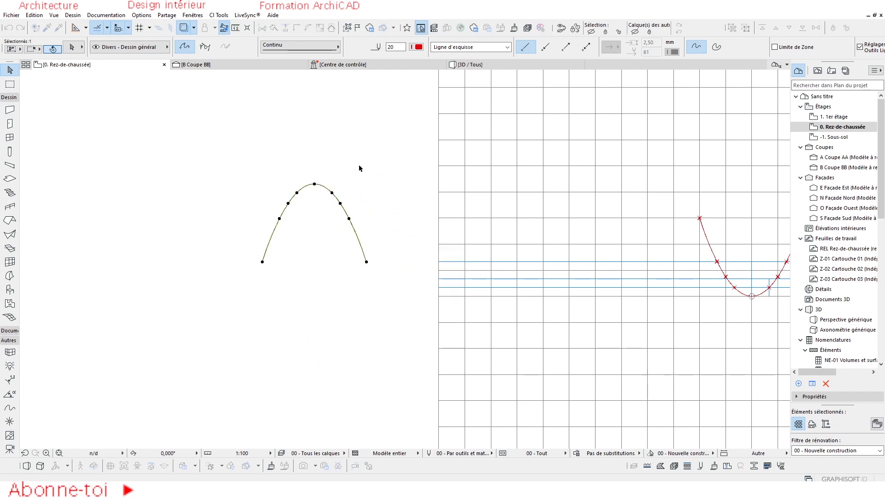
{"action": "scroll", "coordinate": [341, 198], "scroll_direction": "up", "scroll_amount": 3}
{"action": "middle_click_drag", "start_coordinate": [337, 208], "coordinate": [393, 201]}
{"action": "key", "text": "Escape"}
Examine the inverted parabola and compare its shape with the classroom arch in the reference photo
{"action": "scroll", "coordinate": [449, 269], "scroll_direction": "down", "scroll_amount": 4}
{"action": "scroll", "coordinate": [457, 265], "scroll_direction": "up", "scroll_amount": 3}
{"action": "scroll", "coordinate": [460, 286], "scroll_direction": "up", "scroll_amount": 2}
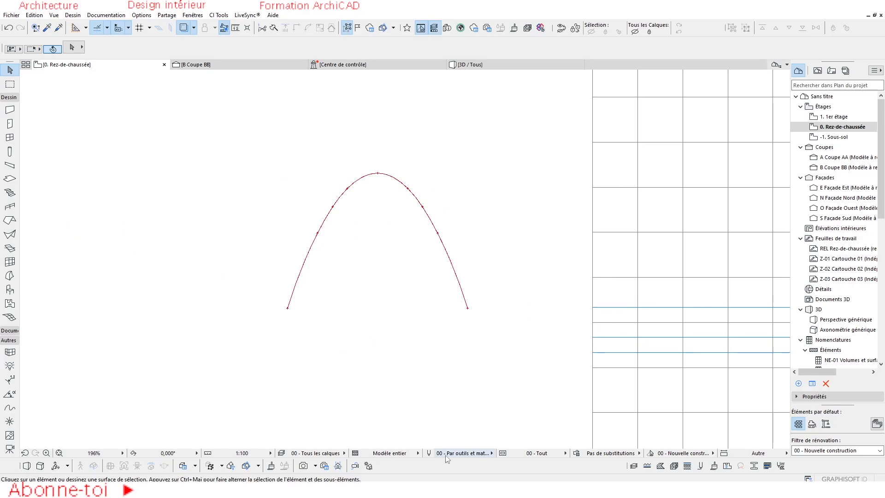
{"action": "key", "text": "alt+Tab"}
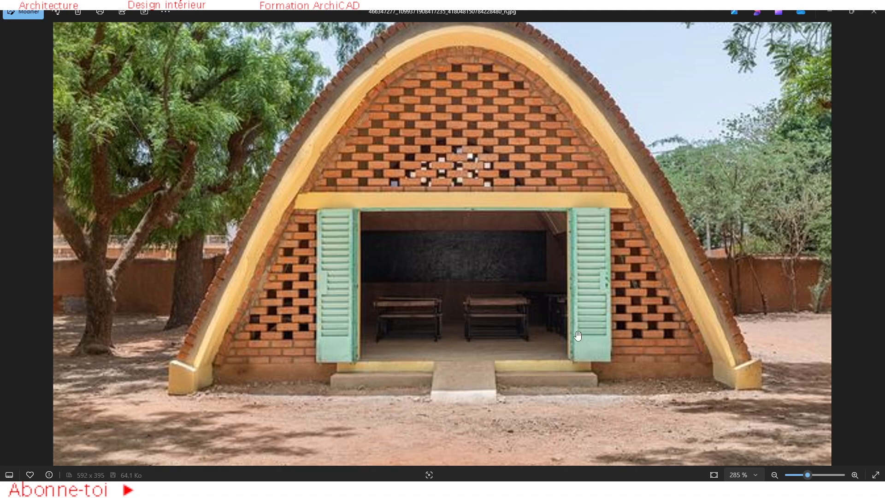
{"action": "scroll", "coordinate": [591, 325], "scroll_direction": "down", "scroll_amount": 1}
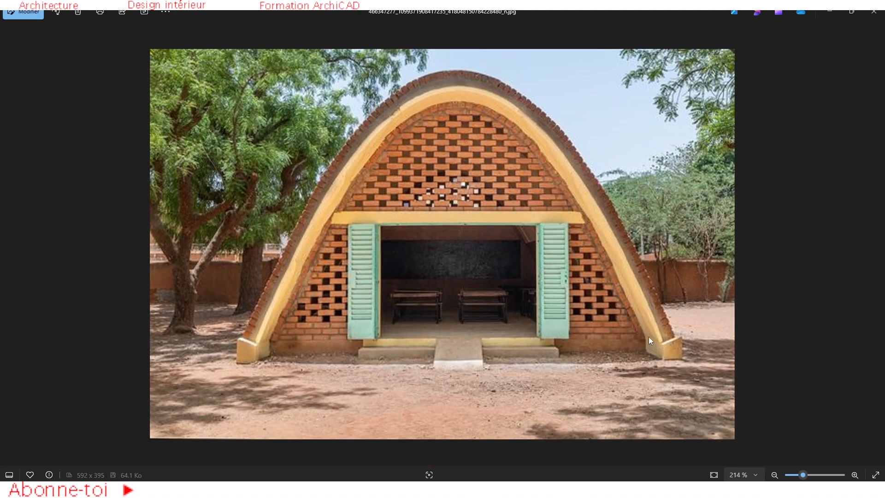
{"action": "scroll", "coordinate": [648, 337], "scroll_direction": "up", "scroll_amount": 1}
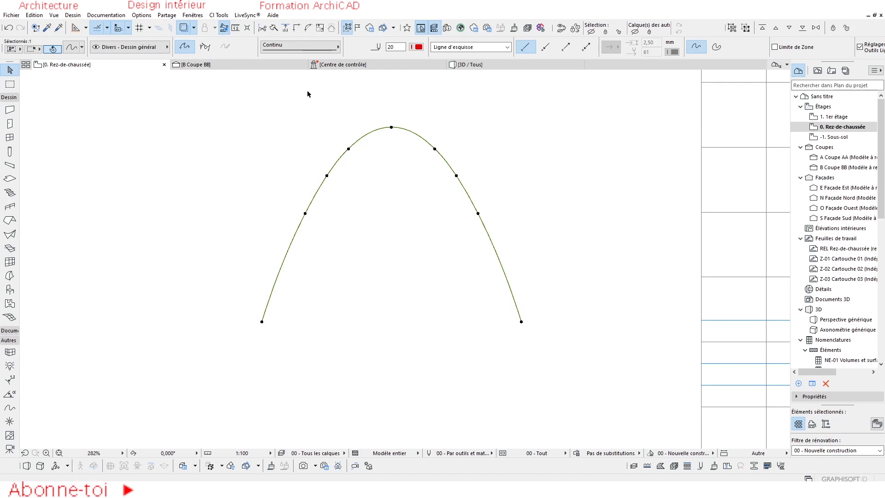
Resize the inverted parabola graphically from its left foot, scaling the distance between its feet to 8000
{"action": "left_click", "coordinate": [331, 29]}
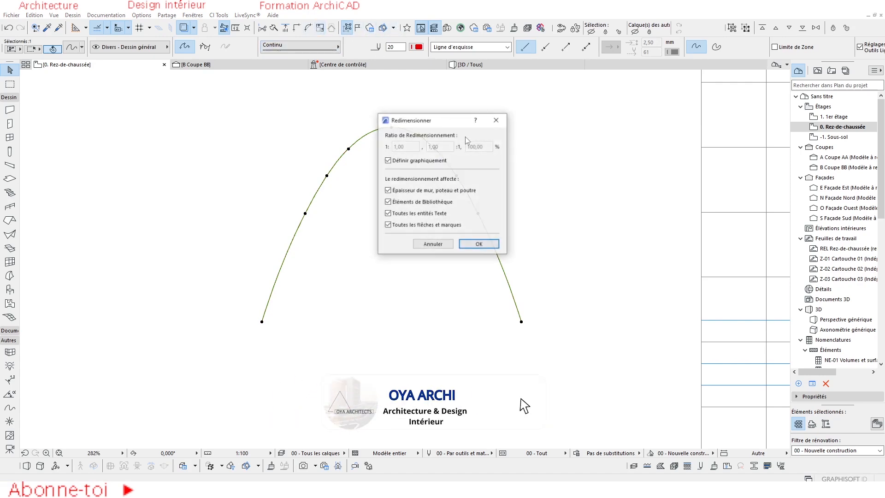
{"action": "left_click", "coordinate": [480, 245]}
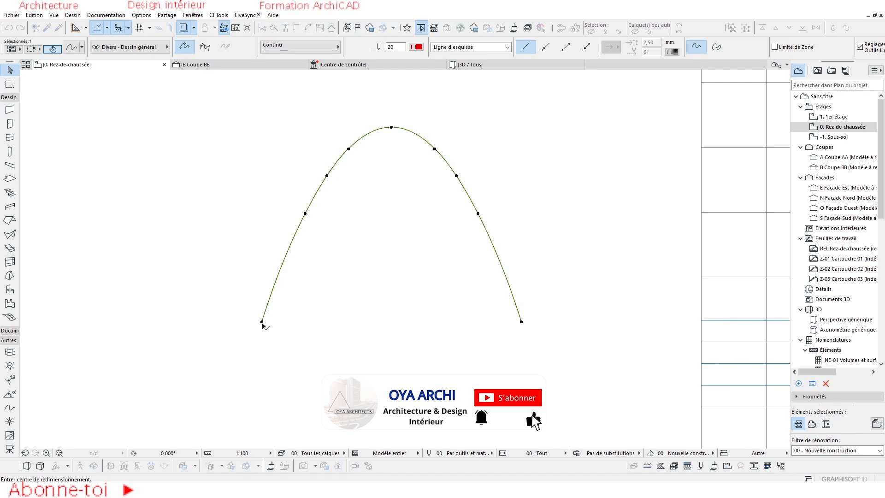
{"action": "left_click", "coordinate": [261, 321]}
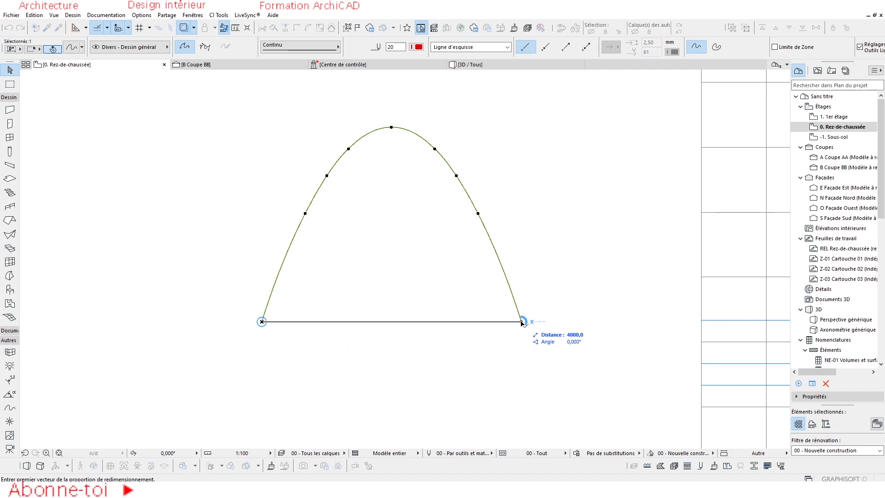
{"action": "left_click", "coordinate": [522, 321]}
{"action": "type", "text": "8000"}
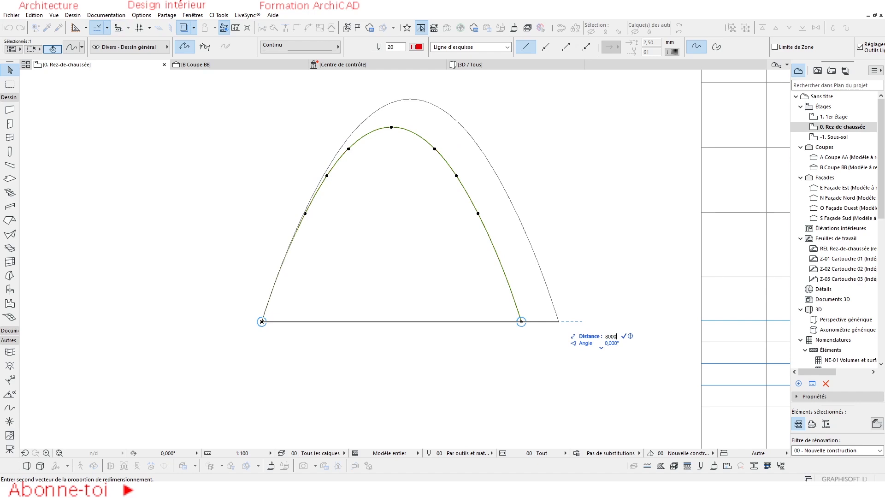
{"action": "key", "text": "Return"}
Move the enlarged parabola to the left by its left foot, clear of the construction grid
{"action": "scroll", "coordinate": [383, 259], "scroll_direction": "down", "scroll_amount": 4}
{"action": "middle_click_drag", "start_coordinate": [299, 295], "coordinate": [387, 313]}
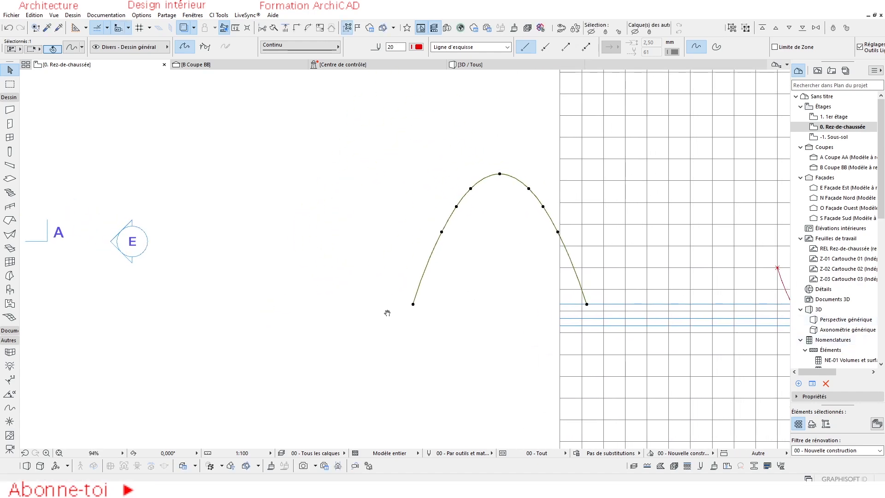
{"action": "left_click", "coordinate": [414, 304]}
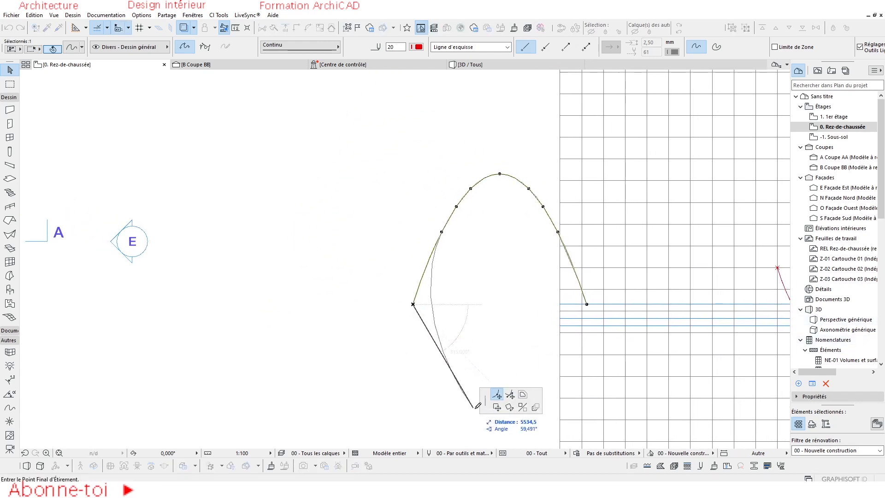
{"action": "left_click", "coordinate": [496, 406]}
{"action": "left_click", "coordinate": [295, 303]}
{"action": "left_click", "coordinate": [385, 233]}
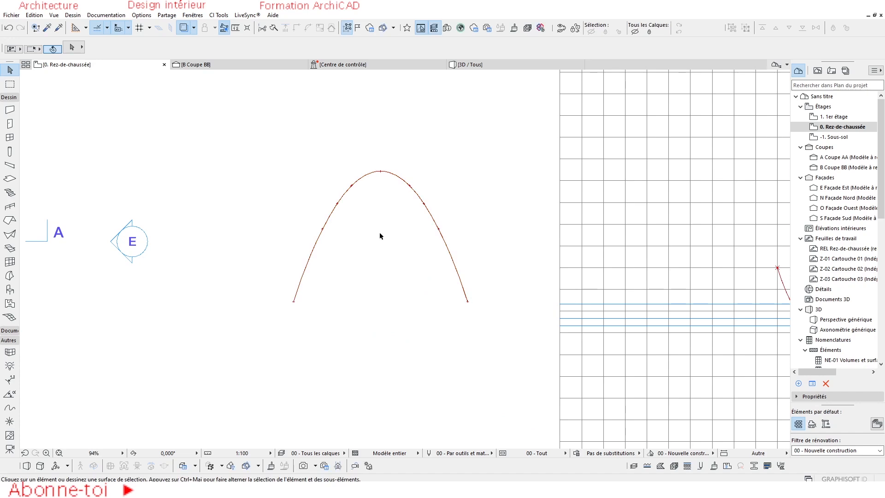
Measure the enlarged parabola's base span starting from its left foot
{"action": "scroll", "coordinate": [328, 273], "scroll_direction": "up", "scroll_amount": 3}
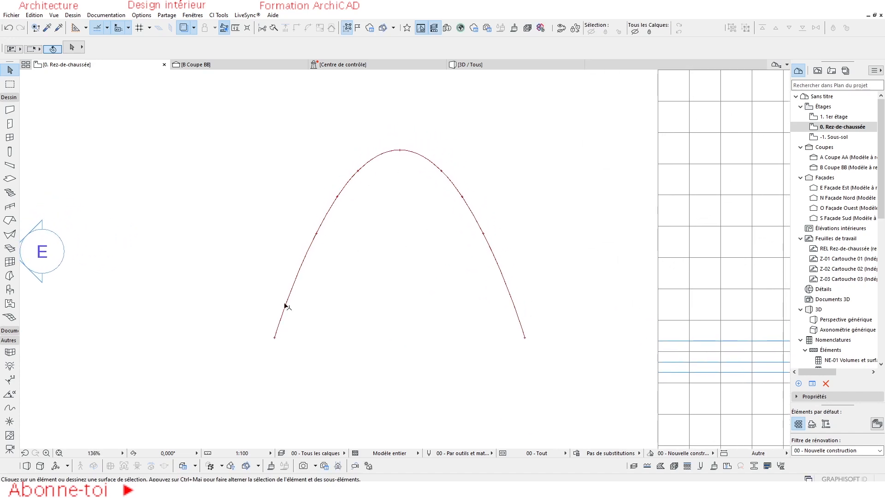
{"action": "left_click", "coordinate": [235, 28]}
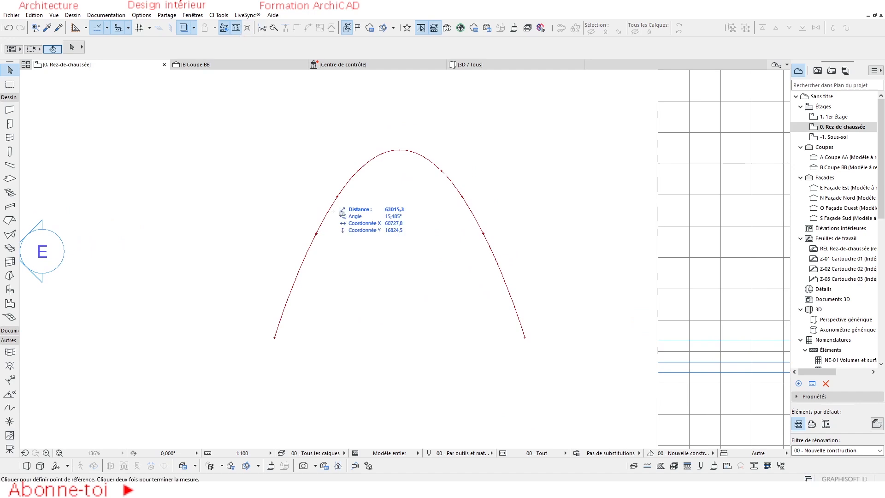
{"action": "scroll", "coordinate": [276, 339], "scroll_direction": "up", "scroll_amount": 4}
{"action": "left_click", "coordinate": [253, 341]}
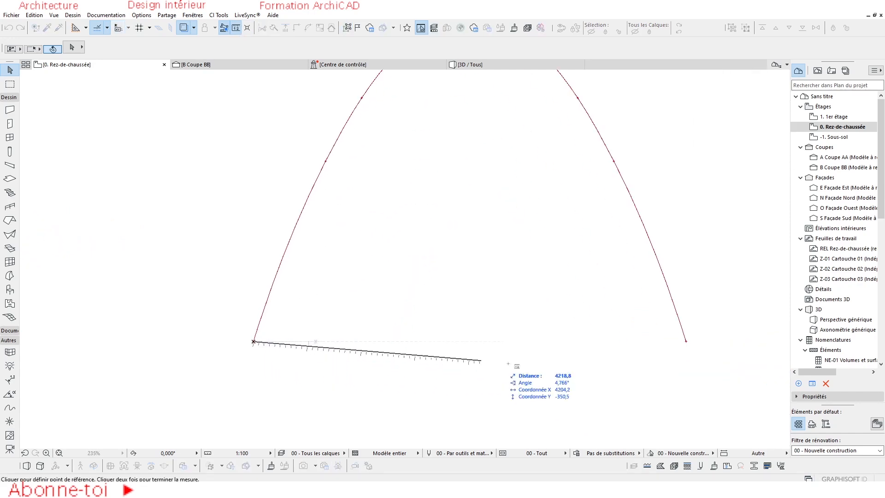
{"action": "key", "text": "Escape"}
{"action": "scroll", "coordinate": [525, 346], "scroll_direction": "down", "scroll_amount": 4}
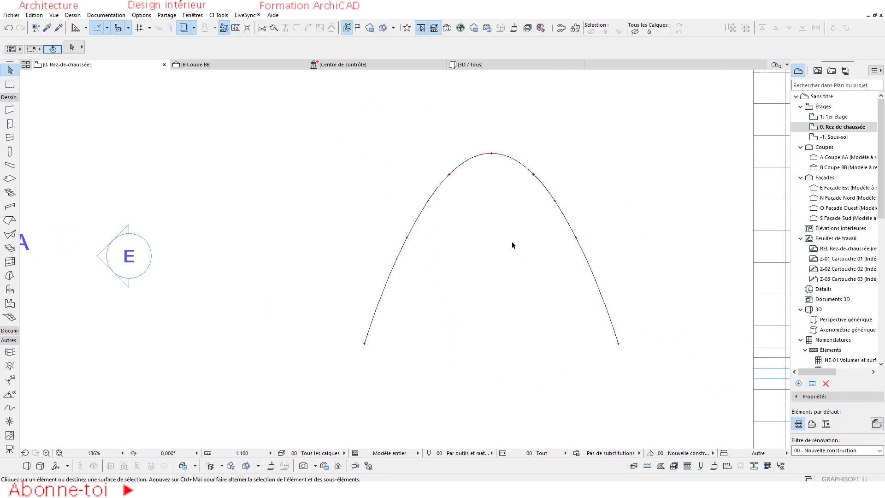
Measure the enlarged parabola's height from its apex down to the level of its feet
{"action": "middle_click_drag", "start_coordinate": [513, 241], "coordinate": [408, 236]}
{"action": "left_click", "coordinate": [236, 28]}
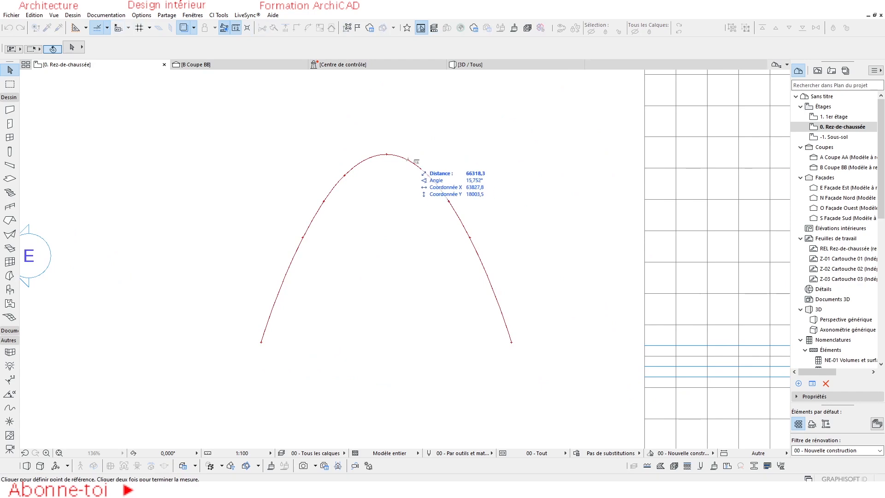
{"action": "left_click", "coordinate": [387, 154]}
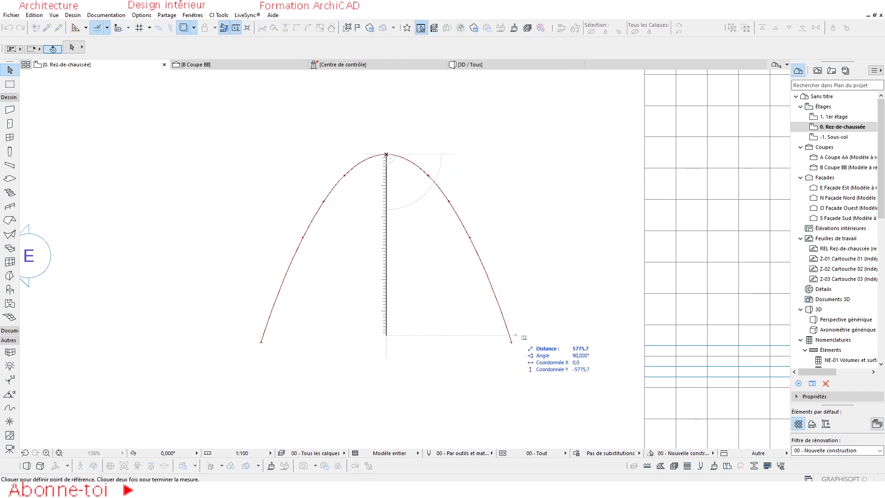
{"action": "key", "text": "Escape"}
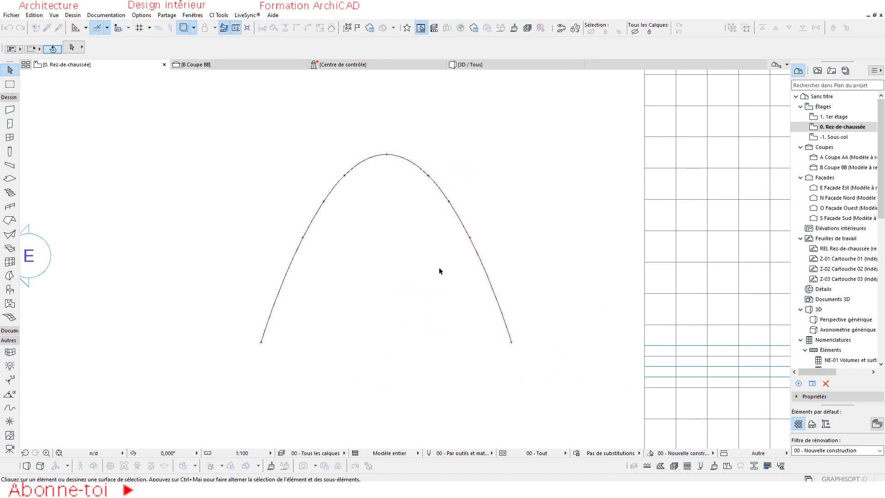
{"action": "scroll", "coordinate": [417, 200], "scroll_direction": "down", "scroll_amount": 5}
{"action": "scroll", "coordinate": [428, 187], "scroll_direction": "down", "scroll_amount": 3}
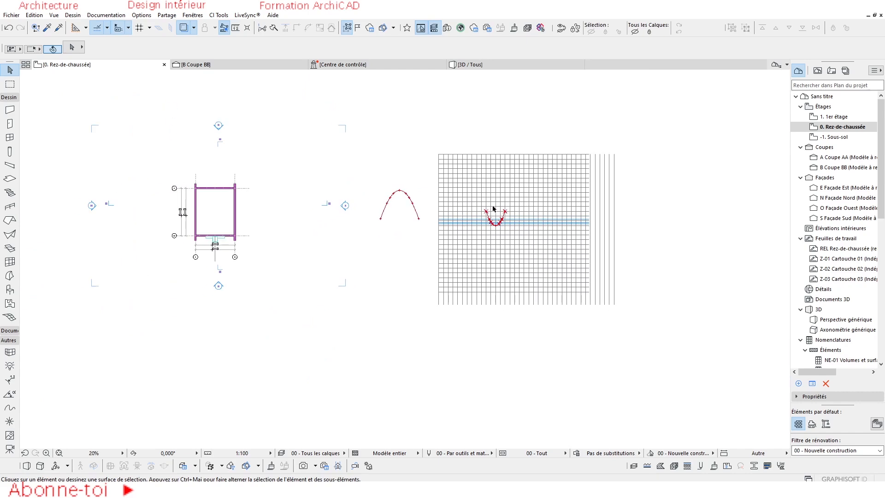
Move the construction grid and its small parabola to the right, well away from the enlarged parabola
{"action": "left_click_drag", "start_coordinate": [545, 155], "coordinate": [368, 317]}
{"action": "left_click", "coordinate": [408, 214]}
{"action": "scroll", "coordinate": [599, 237], "scroll_direction": "down", "scroll_amount": 3}
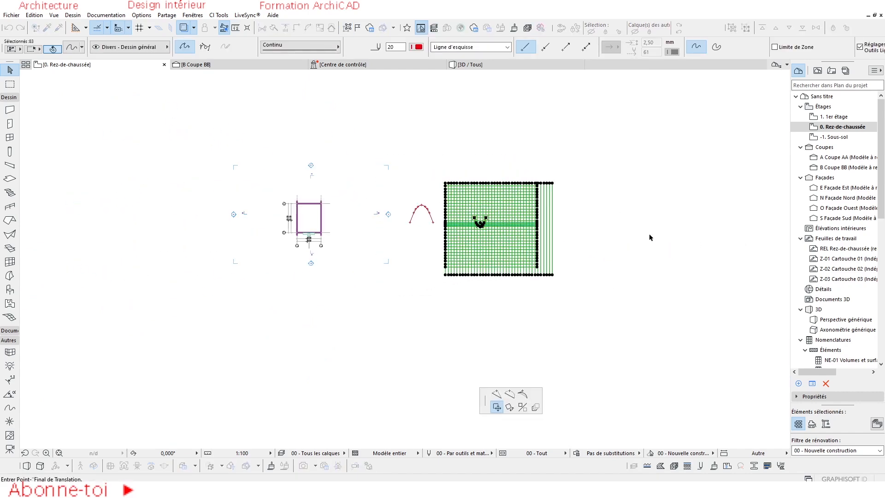
{"action": "left_click", "coordinate": [621, 235]}
{"action": "scroll", "coordinate": [346, 237], "scroll_direction": "up", "scroll_amount": 5}
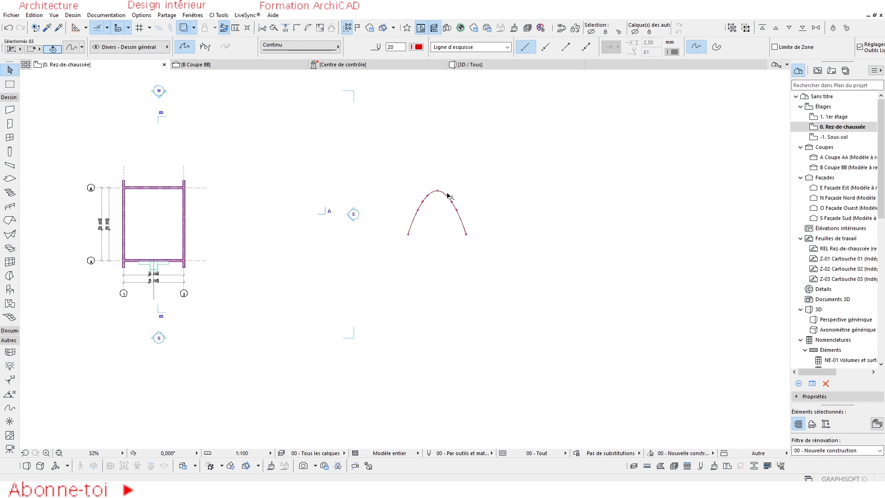
Copy the enlarged parabola and open the profile manager (Gestionnaire de profils)
{"action": "scroll", "coordinate": [410, 204], "scroll_direction": "up", "scroll_amount": 9}
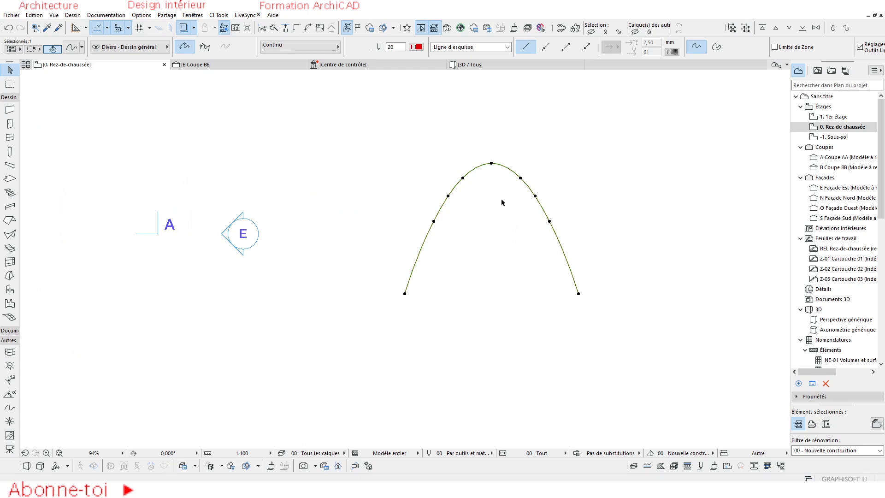
{"action": "scroll", "coordinate": [537, 222], "scroll_direction": "up", "scroll_amount": 4}
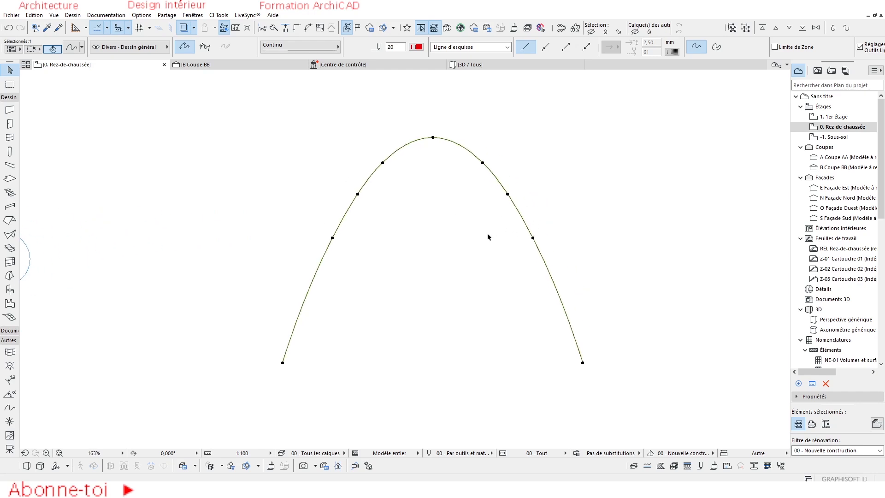
{"action": "left_click", "coordinate": [142, 15]}
{"action": "mouse_move", "coordinate": [163, 29]}
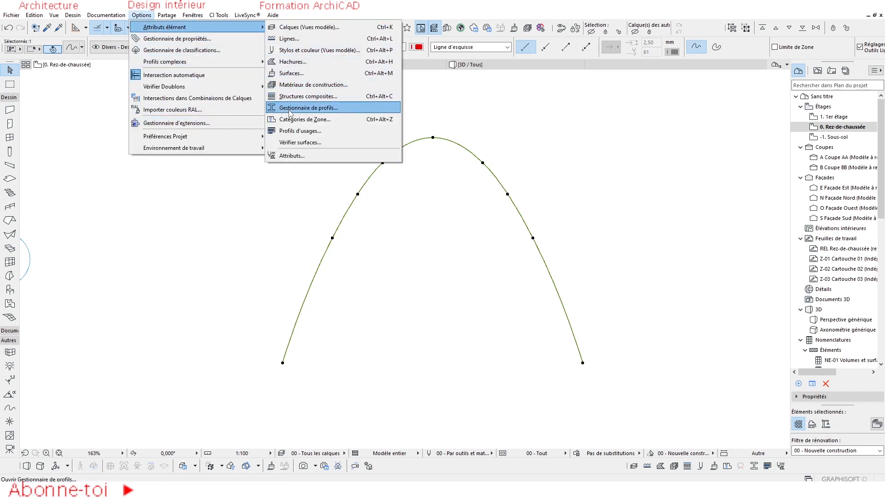
{"action": "left_click", "coordinate": [308, 108]}
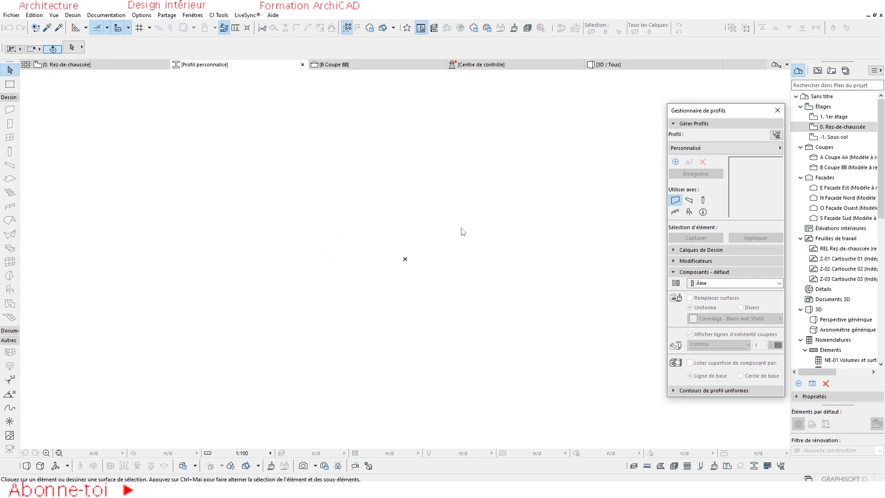
Paste the parabola into the custom profile, placing its left foot on the profile origin, and confirm its position
{"action": "key", "text": "ctrl+v"}
{"action": "left_click", "coordinate": [499, 233]}
{"action": "scroll", "coordinate": [458, 214], "scroll_direction": "down", "scroll_amount": 3}
{"action": "scroll", "coordinate": [390, 271], "scroll_direction": "up", "scroll_amount": 2}
{"action": "left_click", "coordinate": [389, 271]}
{"action": "scroll", "coordinate": [406, 229], "scroll_direction": "down", "scroll_amount": 5}
{"action": "scroll", "coordinate": [357, 233], "scroll_direction": "up", "scroll_amount": 5}
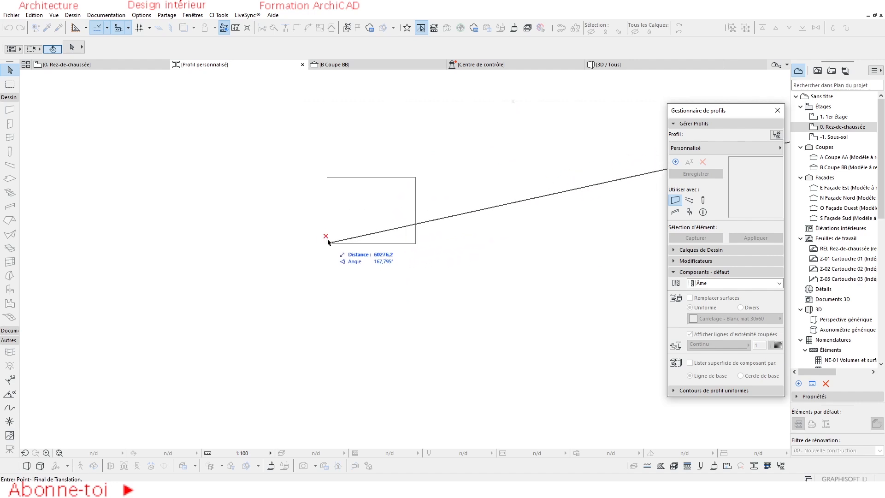
{"action": "left_click", "coordinate": [326, 236]}
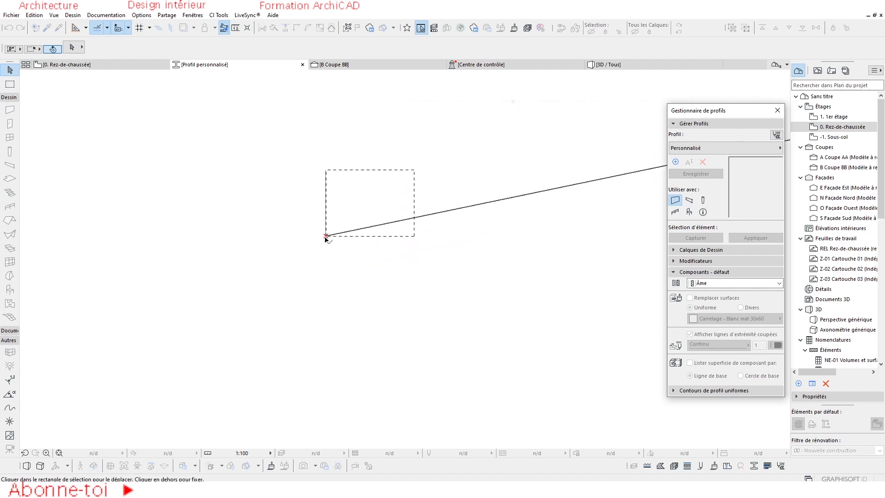
{"action": "scroll", "coordinate": [330, 222], "scroll_direction": "up", "scroll_amount": 3}
{"action": "right_click", "coordinate": [389, 184]}
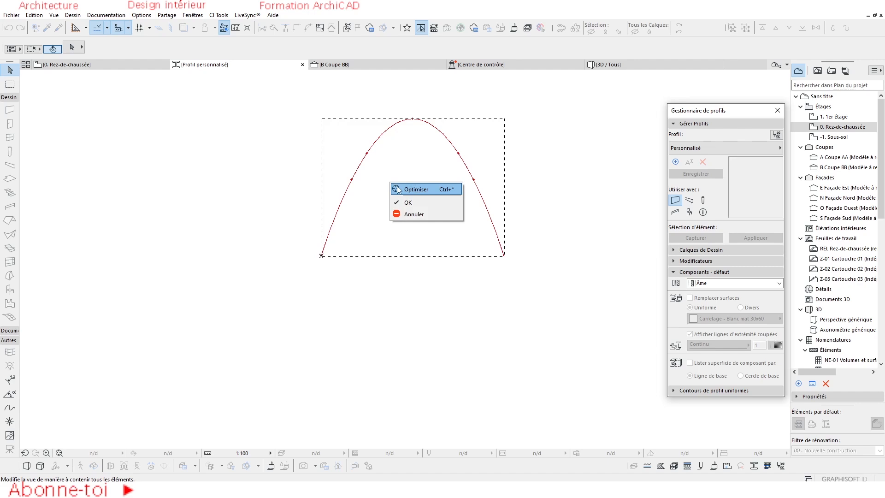
{"action": "left_click", "coordinate": [408, 202]}
{"action": "scroll", "coordinate": [442, 178], "scroll_direction": "down", "scroll_amount": 2}
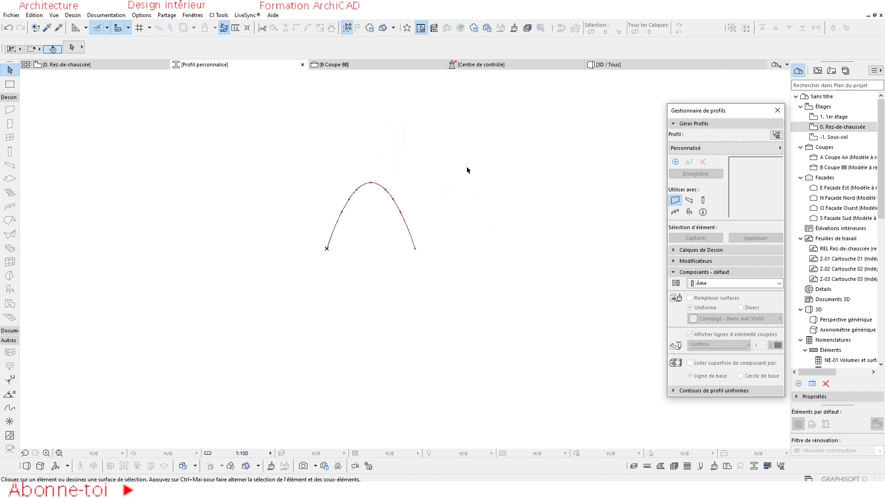
{"action": "scroll", "coordinate": [364, 230], "scroll_direction": "up", "scroll_amount": 3}
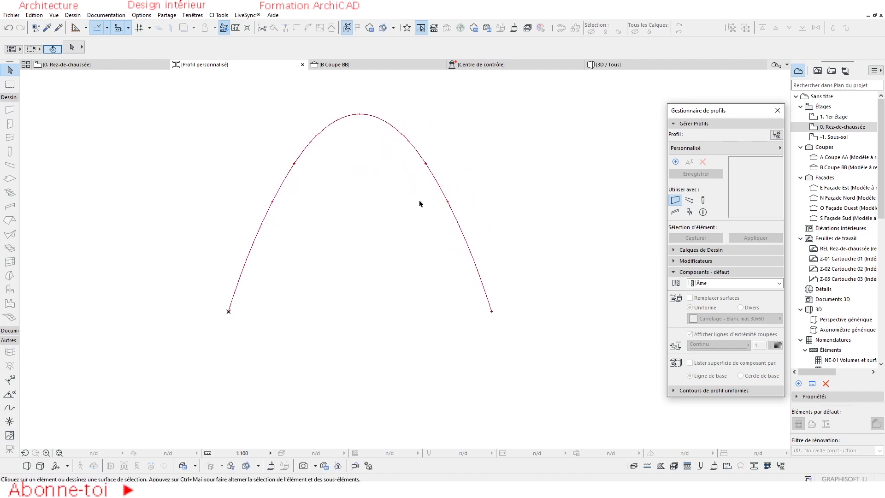
Switch to the reference photo and examine the arch's thickness and the shape of its feet on both sides
{"action": "left_click", "coordinate": [406, 488]}
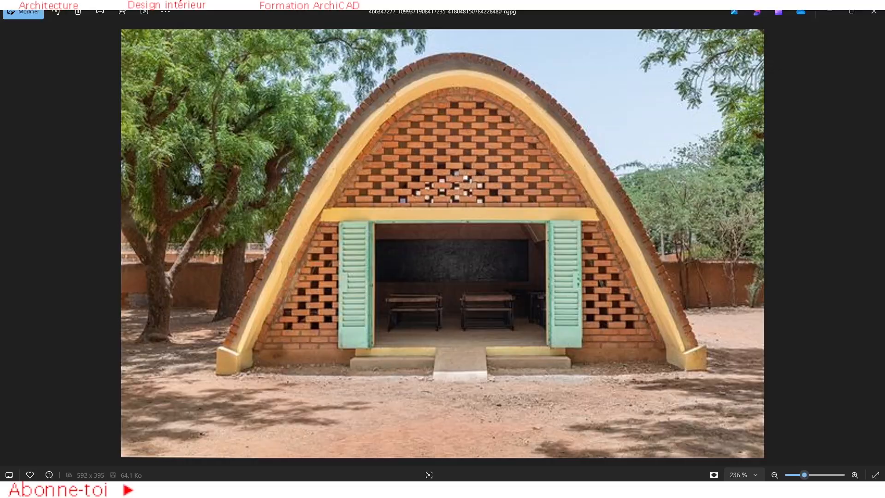
{"action": "scroll", "coordinate": [380, 297], "scroll_direction": "up", "scroll_amount": 2}
{"action": "scroll", "coordinate": [180, 353], "scroll_direction": "up", "scroll_amount": 3}
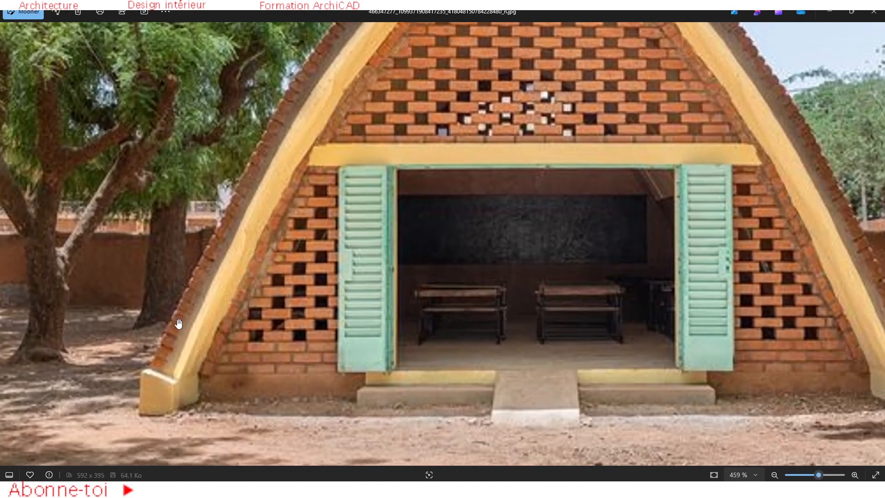
{"action": "scroll", "coordinate": [184, 352], "scroll_direction": "up", "scroll_amount": 2}
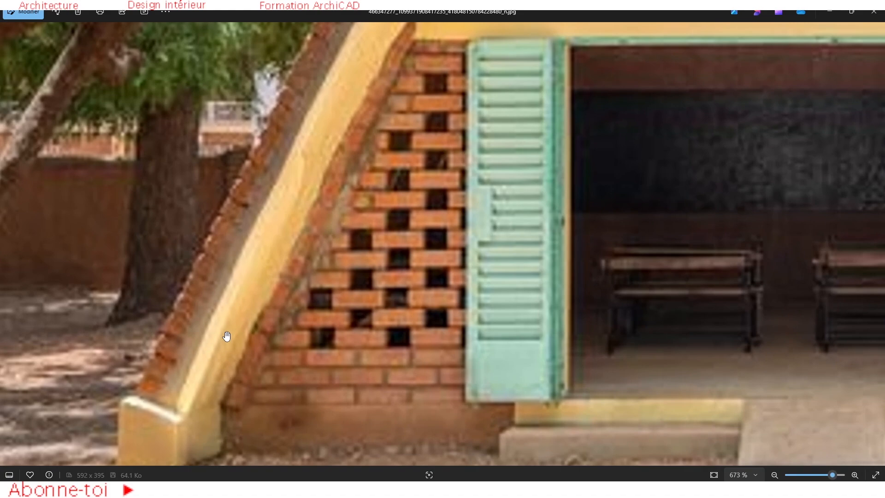
{"action": "scroll", "coordinate": [236, 335], "scroll_direction": "down", "scroll_amount": 5}
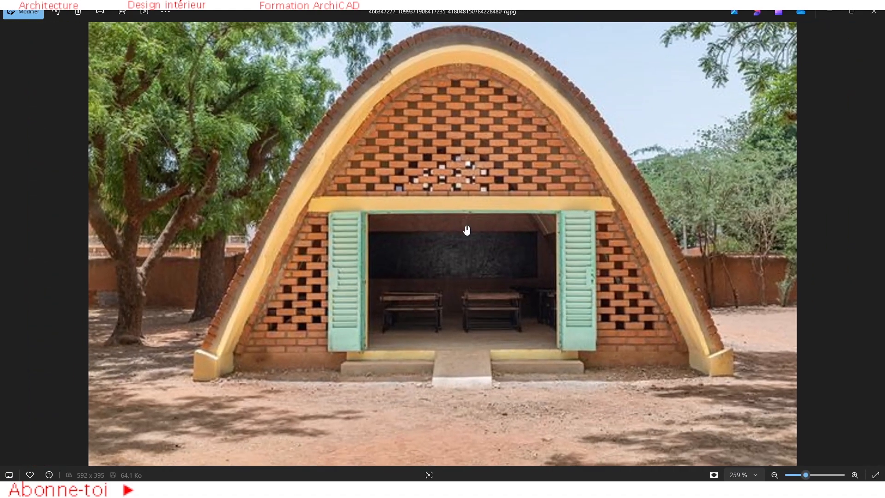
{"action": "scroll", "coordinate": [507, 295], "scroll_direction": "up", "scroll_amount": 2}
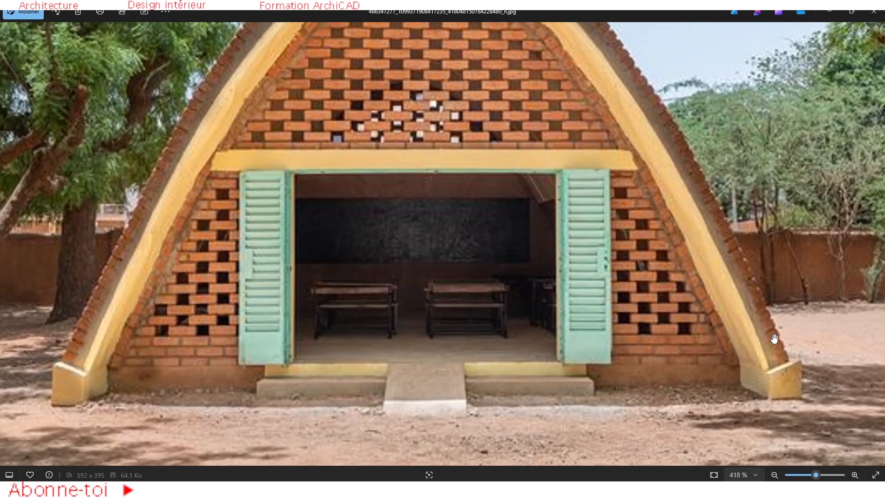
{"action": "scroll", "coordinate": [774, 338], "scroll_direction": "up", "scroll_amount": 2}
{"action": "scroll", "coordinate": [775, 339], "scroll_direction": "down", "scroll_amount": 3}
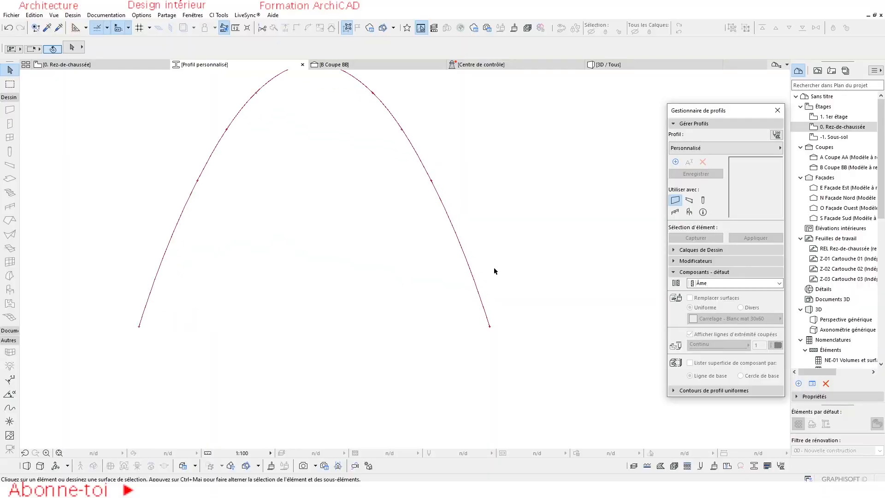
Try offsetting the parabola itself outward by 280, and undo that edit
{"action": "left_click", "coordinate": [468, 267]}
{"action": "left_click", "coordinate": [470, 274]}
{"action": "left_click", "coordinate": [554, 317]}
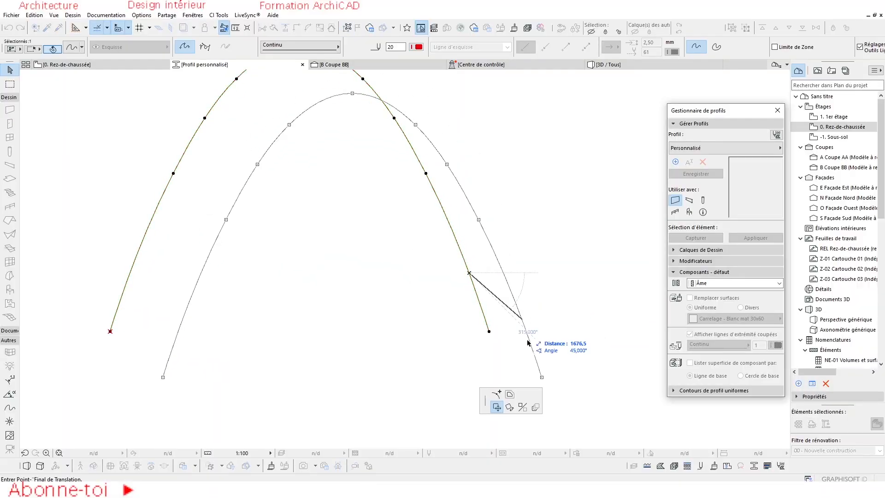
{"action": "left_click", "coordinate": [510, 395]}
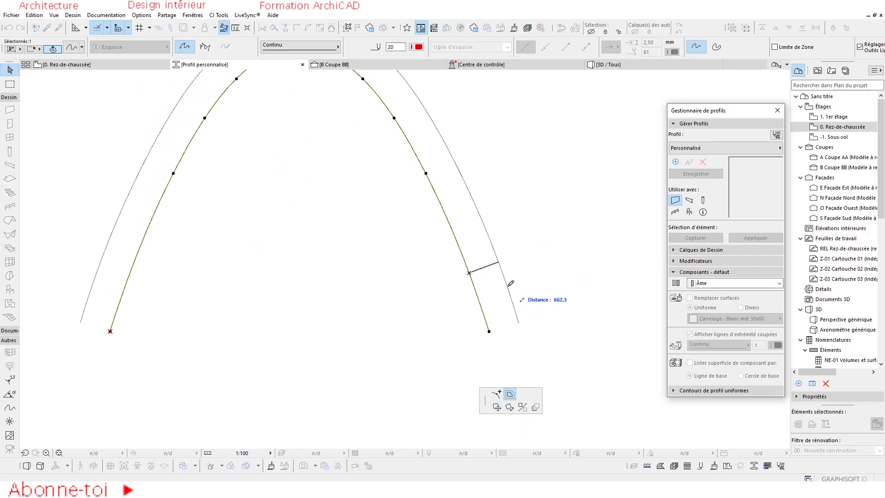
{"action": "type", "text": "28"}
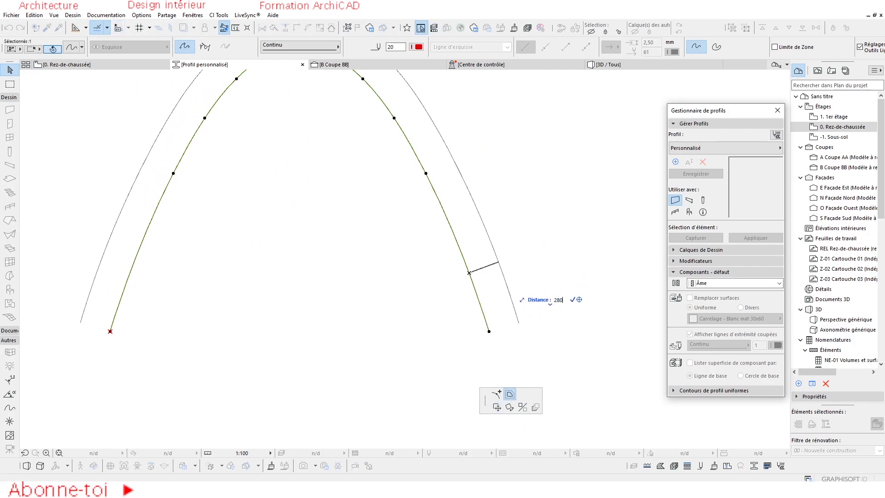
{"action": "type", "text": "0"}
{"action": "key", "text": "Return"}
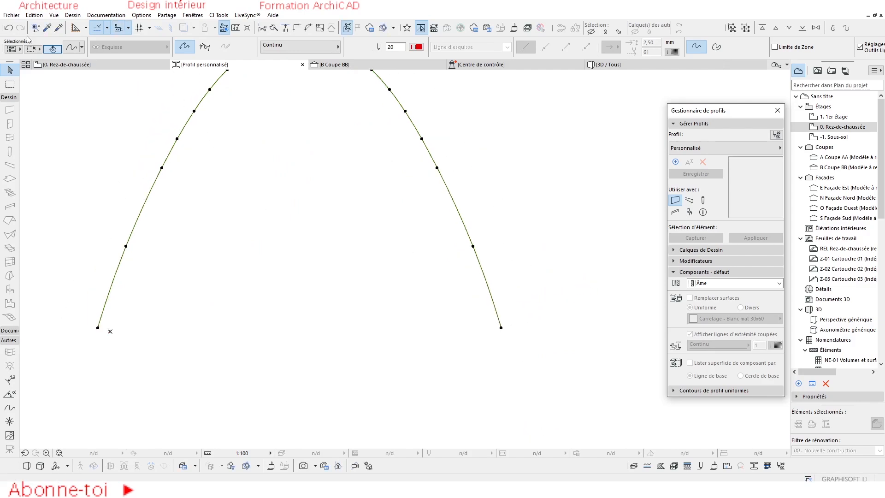
{"action": "left_click", "coordinate": [8, 27]}
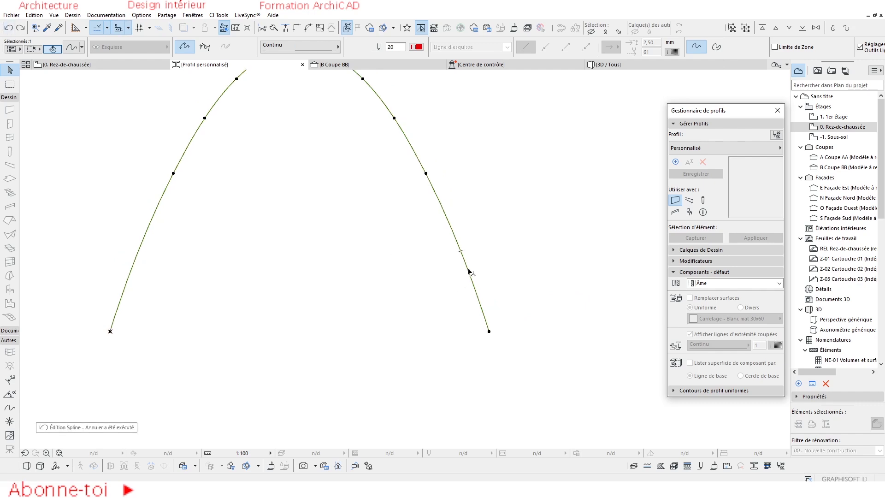
Offset a copy of the parabola outward by 280, keeping the original as the inner curve
{"action": "left_click", "coordinate": [468, 270]}
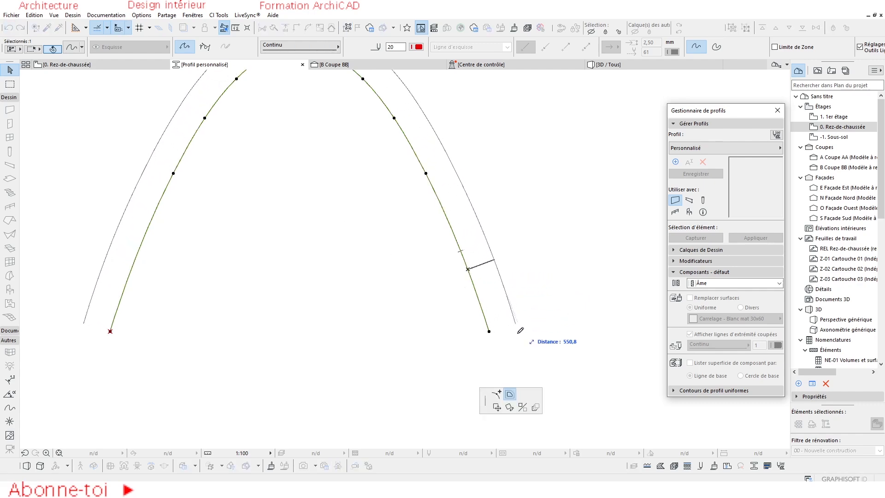
{"action": "left_click", "coordinate": [509, 395]}
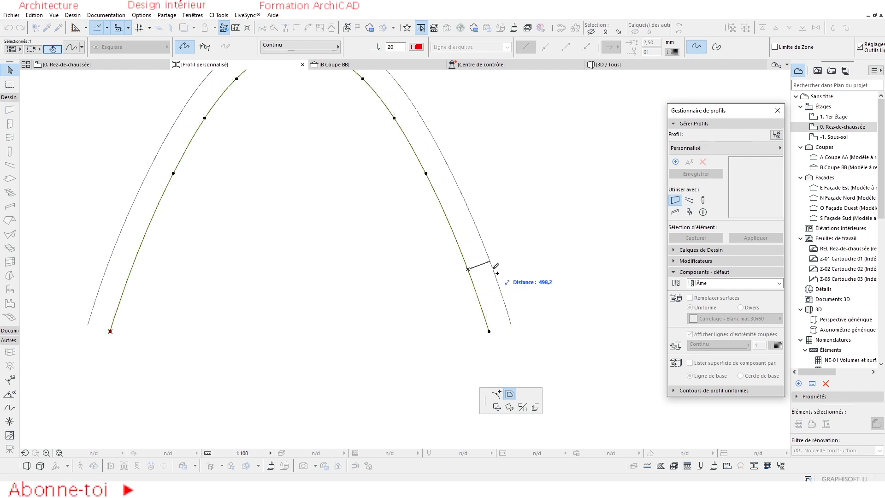
{"action": "left_click", "coordinate": [481, 267]}
{"action": "middle_click_drag", "start_coordinate": [482, 323], "coordinate": [447, 314]}
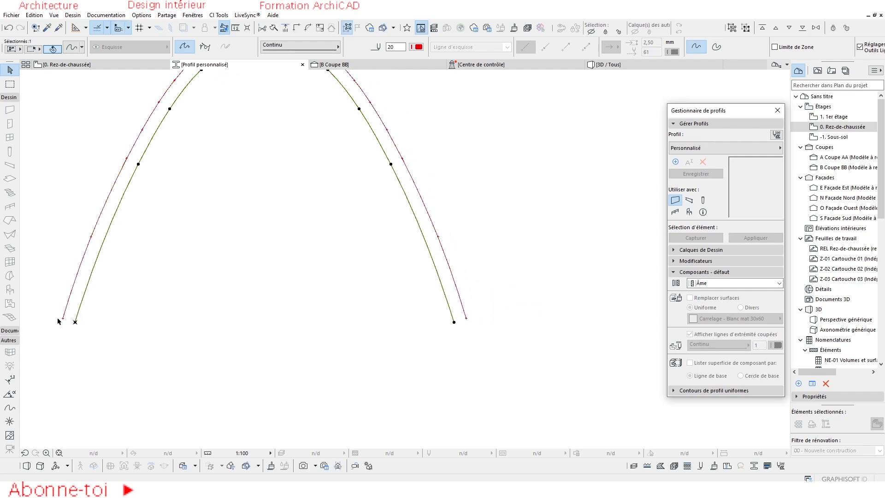
Draw a straight line joining the ends of the inner and outer curves at the arch's right foot
{"action": "key", "text": "Escape"}
{"action": "left_click", "coordinate": [10, 340]}
{"action": "left_click", "coordinate": [13, 332]}
{"action": "left_click", "coordinate": [10, 412]}
{"action": "scroll", "coordinate": [485, 296], "scroll_direction": "up", "scroll_amount": 3}
{"action": "middle_click_drag", "start_coordinate": [485, 296], "coordinate": [434, 305]}
{"action": "scroll", "coordinate": [382, 347], "scroll_direction": "up", "scroll_amount": 3}
{"action": "left_click", "coordinate": [365, 355]}
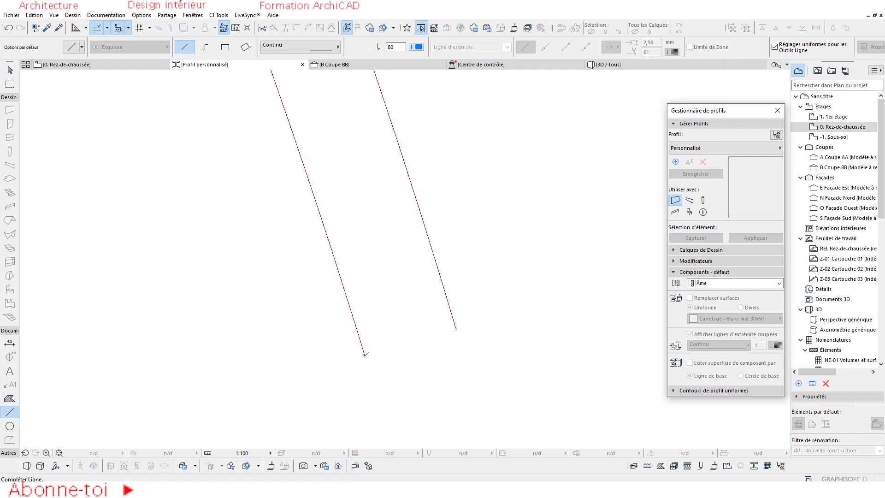
{"action": "left_click", "coordinate": [456, 329]}
{"action": "scroll", "coordinate": [503, 302], "scroll_direction": "down", "scroll_amount": 5}
{"action": "scroll", "coordinate": [504, 308], "scroll_direction": "up", "scroll_amount": 5}
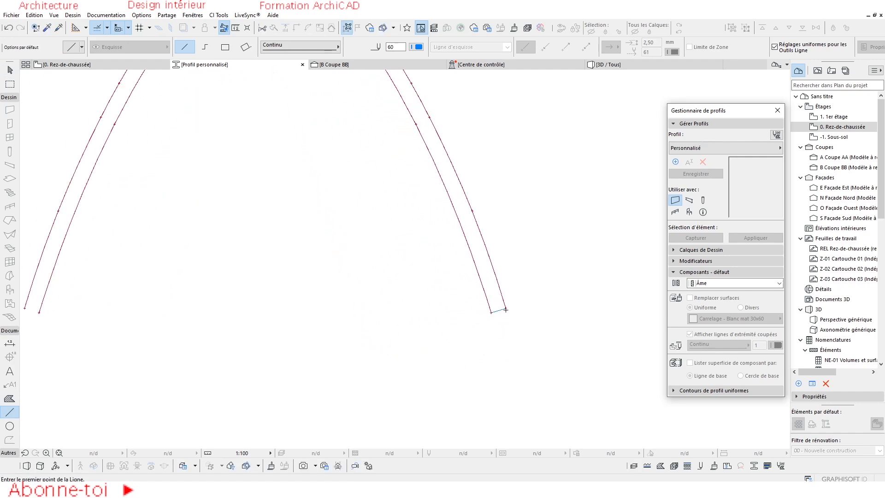
Transfer the curve's red pen 20 to the right foot's closing line and adopt that line's settings for the Line tool
{"action": "key", "text": "Escape"}
{"action": "left_click", "coordinate": [492, 258]}
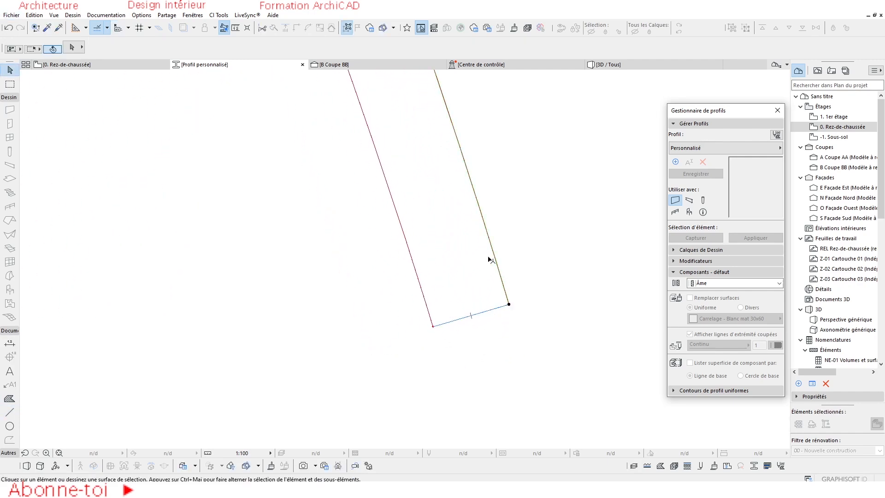
{"action": "left_click", "coordinate": [484, 312]}
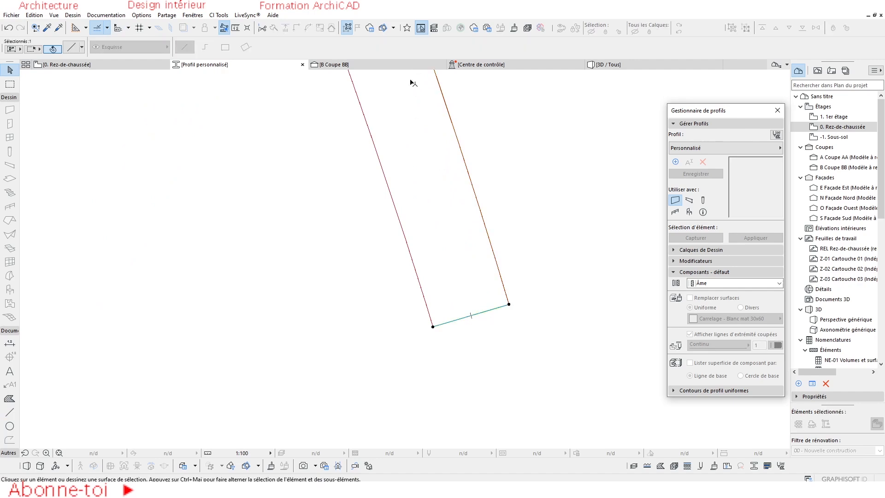
{"action": "left_click", "coordinate": [535, 241]}
{"action": "left_click", "coordinate": [483, 312], "text": "alt"}
Draw a straight line joining the ends of the inner and outer curves at the arch's left foot
{"action": "scroll", "coordinate": [529, 290], "scroll_direction": "down", "scroll_amount": 6}
{"action": "middle_click_drag", "start_coordinate": [368, 279], "coordinate": [565, 258]}
{"action": "scroll", "coordinate": [243, 258], "scroll_direction": "down", "scroll_amount": 3}
{"action": "scroll", "coordinate": [279, 292], "scroll_direction": "up", "scroll_amount": 7}
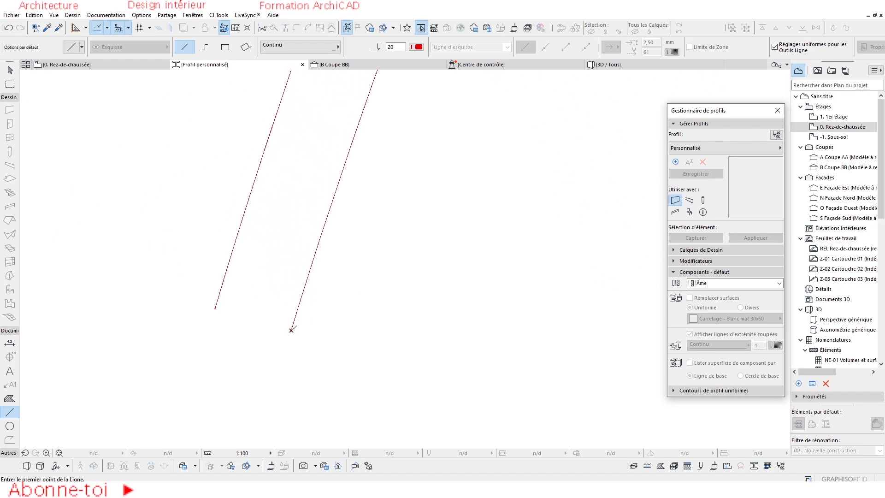
{"action": "left_click", "coordinate": [292, 330]}
{"action": "left_click", "coordinate": [215, 308]}
{"action": "scroll", "coordinate": [306, 282], "scroll_direction": "down", "scroll_amount": 3}
{"action": "scroll", "coordinate": [315, 286], "scroll_direction": "down", "scroll_amount": 5}
{"action": "middle_click_drag", "start_coordinate": [411, 253], "coordinate": [338, 263]}
{"action": "scroll", "coordinate": [345, 239], "scroll_direction": "up", "scroll_amount": 3}
{"action": "key", "text": "Escape"}
{"action": "middle_click_drag", "start_coordinate": [236, 203], "coordinate": [276, 188]}
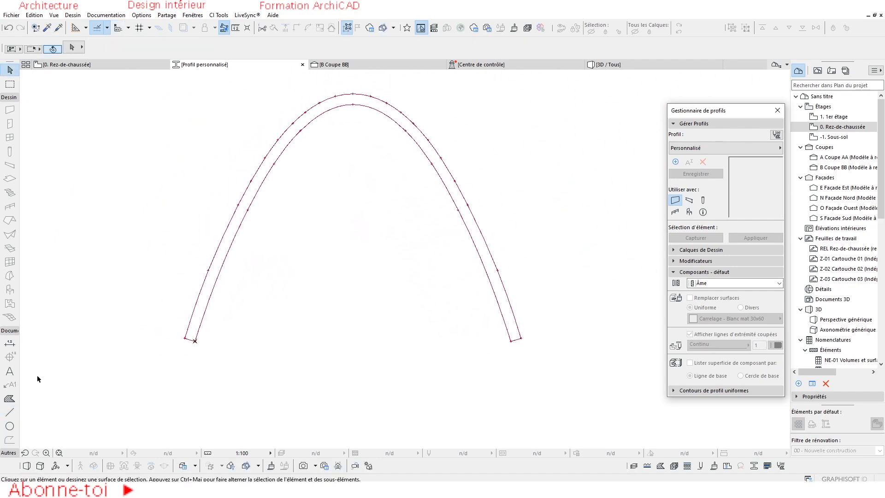
Check the arch's edges in the reference photo and fill the closed outline between the inner and outer curves
{"action": "left_click", "coordinate": [10, 399]}
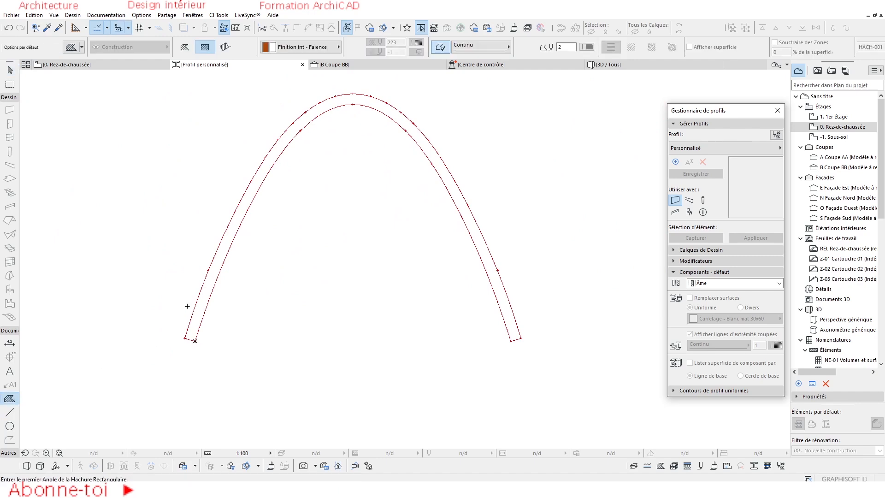
{"action": "left_click", "coordinate": [301, 47]}
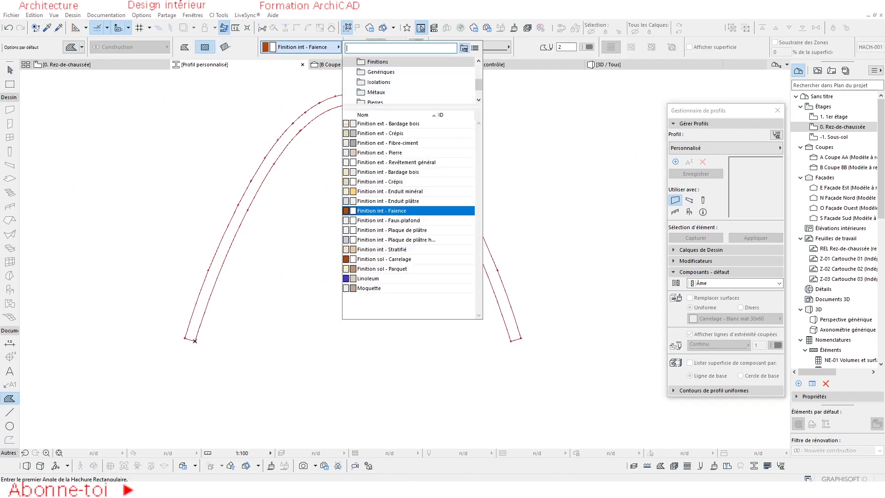
{"action": "left_click", "coordinate": [403, 479]}
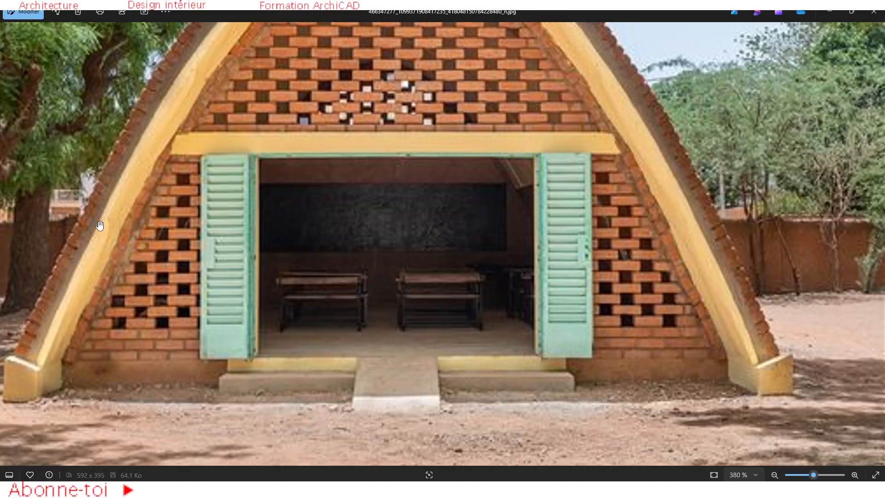
{"action": "scroll", "coordinate": [49, 316], "scroll_direction": "up", "scroll_amount": 2}
{"action": "left_click_drag", "start_coordinate": [61, 320], "coordinate": [231, 289]}
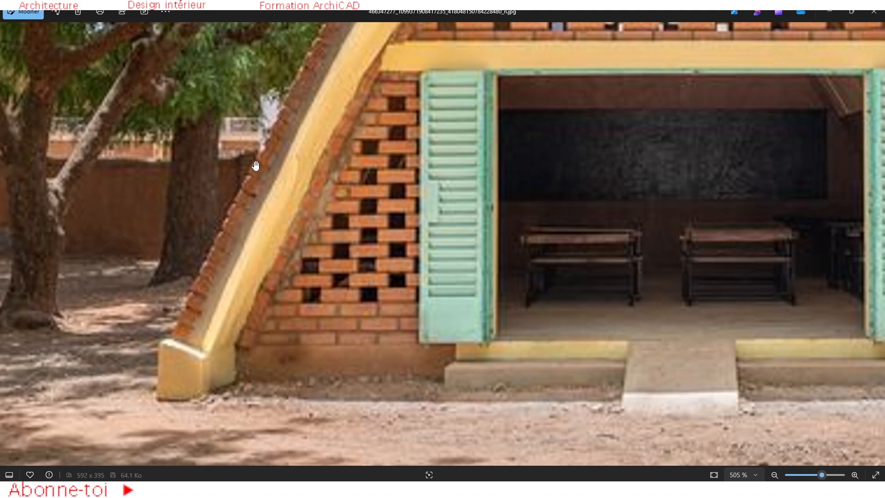
{"action": "scroll", "coordinate": [229, 223], "scroll_direction": "down", "scroll_amount": 3}
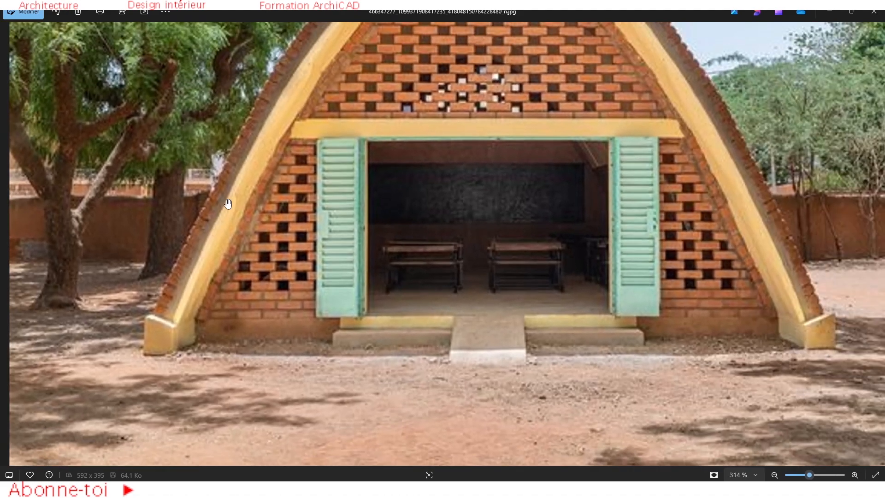
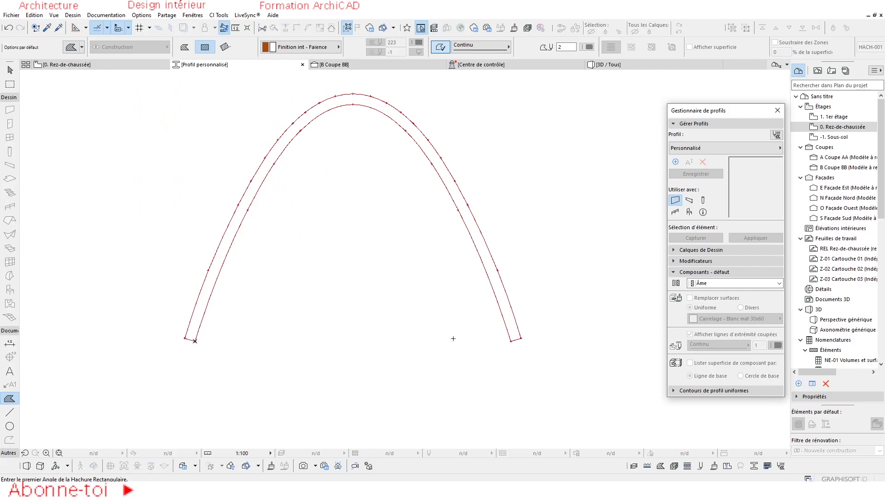
{"action": "scroll", "coordinate": [510, 336], "scroll_direction": "up", "scroll_amount": 2}
{"action": "middle_click_drag", "start_coordinate": [510, 336], "coordinate": [521, 295]}
{"action": "scroll", "coordinate": [462, 291], "scroll_direction": "down", "scroll_amount": 3}
{"action": "left_click", "coordinate": [472, 251]}
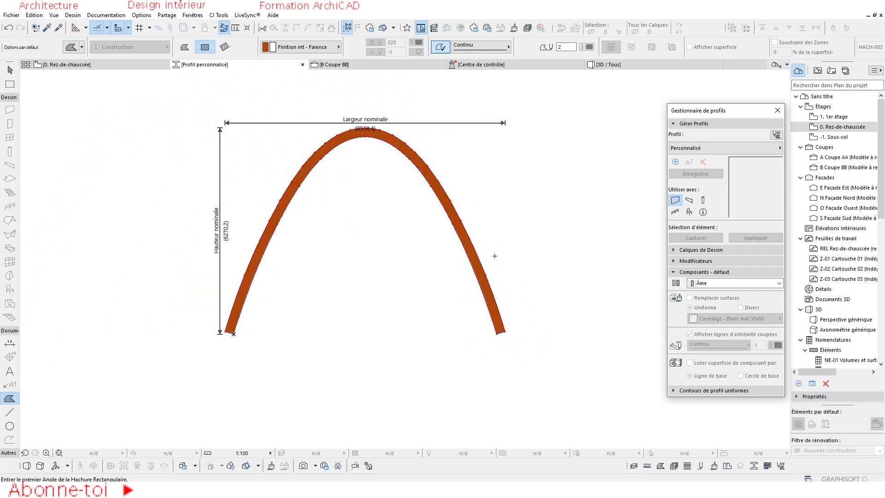
Set the arch fill's building material to Béton armé (Coulé)
{"action": "scroll", "coordinate": [490, 257], "scroll_direction": "up", "scroll_amount": 2}
{"action": "middle_click_drag", "start_coordinate": [440, 143], "coordinate": [424, 203]}
{"action": "left_click", "coordinate": [396, 200], "text": "shift"}
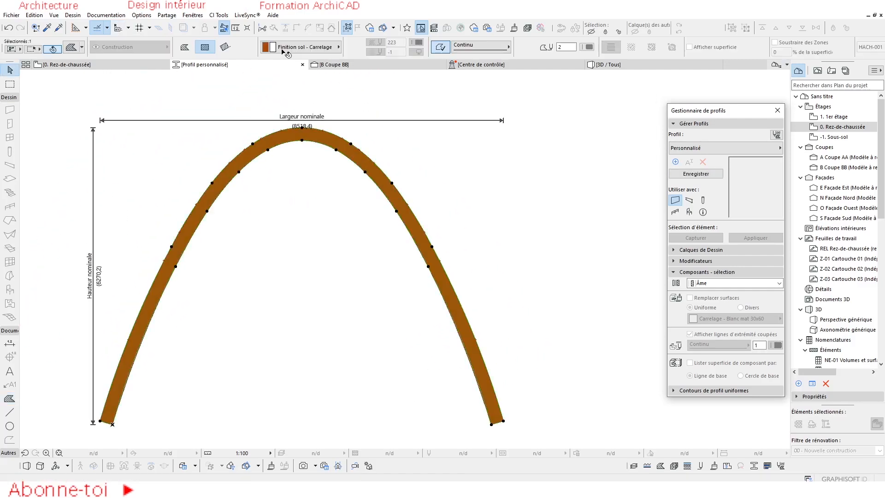
{"action": "left_click", "coordinate": [300, 47]}
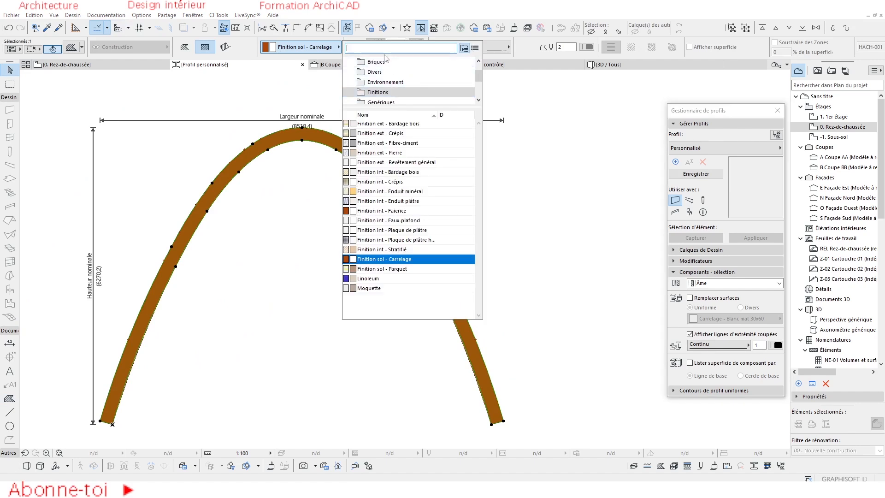
{"action": "type", "text": "be"}
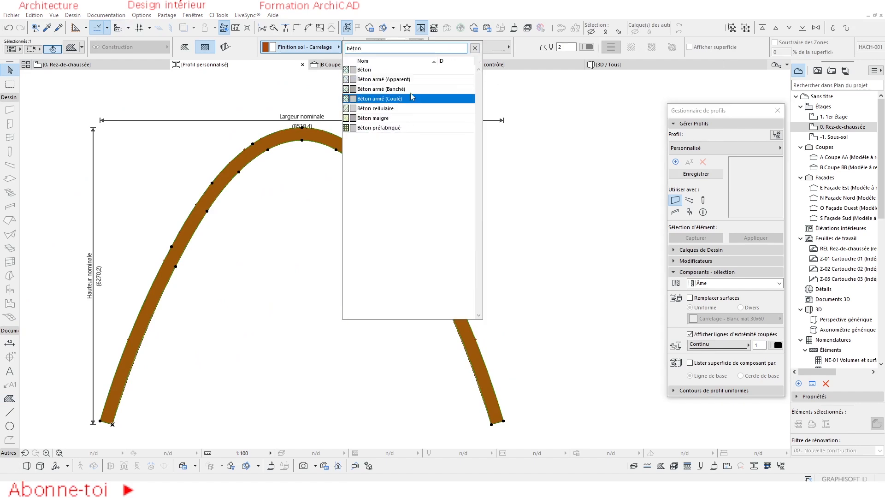
{"action": "left_click", "coordinate": [379, 99]}
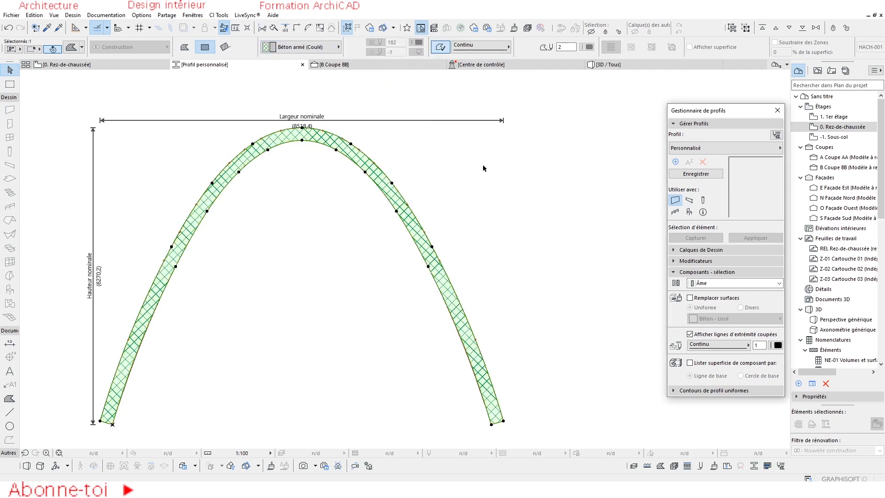
Try to offset the arch fill's inner edge near the right foot, and undo the edit
{"action": "scroll", "coordinate": [484, 366], "scroll_direction": "up", "scroll_amount": 6}
{"action": "scroll", "coordinate": [465, 324], "scroll_direction": "down", "scroll_amount": 2}
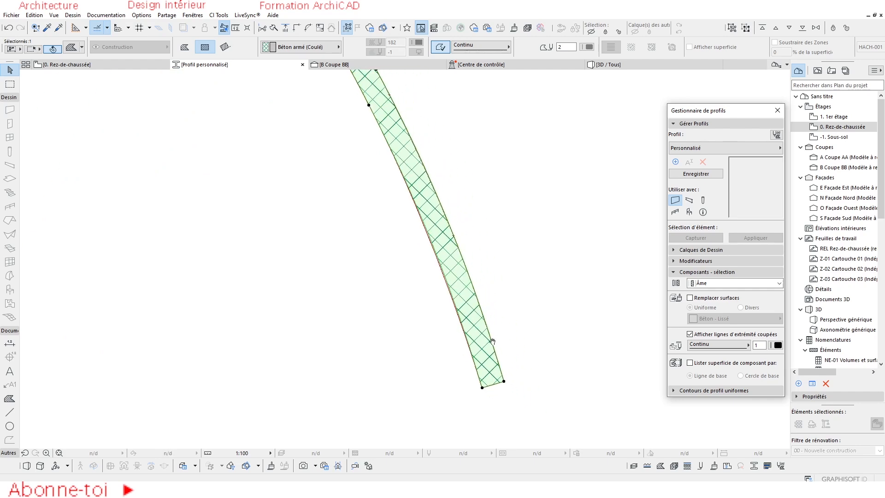
{"action": "scroll", "coordinate": [475, 322], "scroll_direction": "up", "scroll_amount": 5}
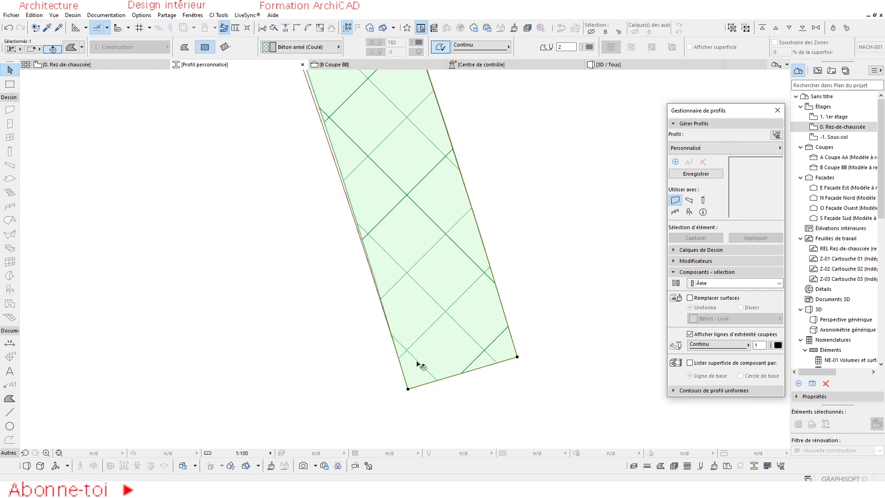
{"action": "left_click", "coordinate": [391, 333]}
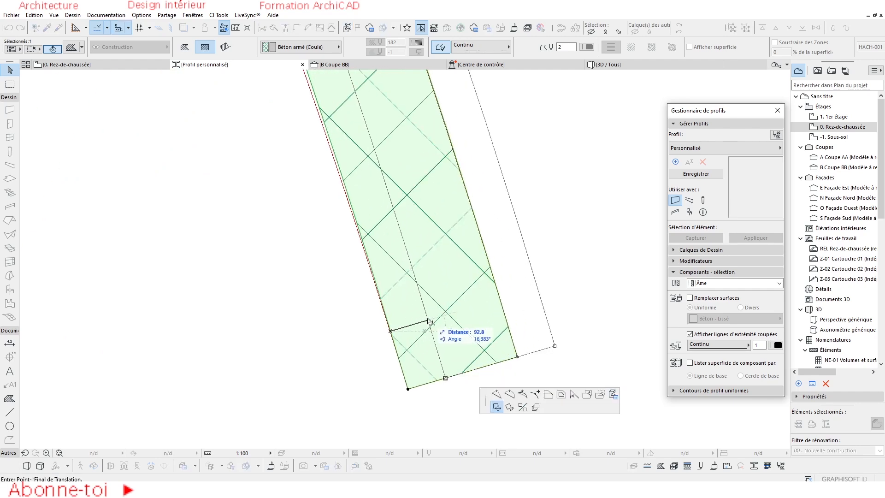
{"action": "left_click", "coordinate": [561, 394]}
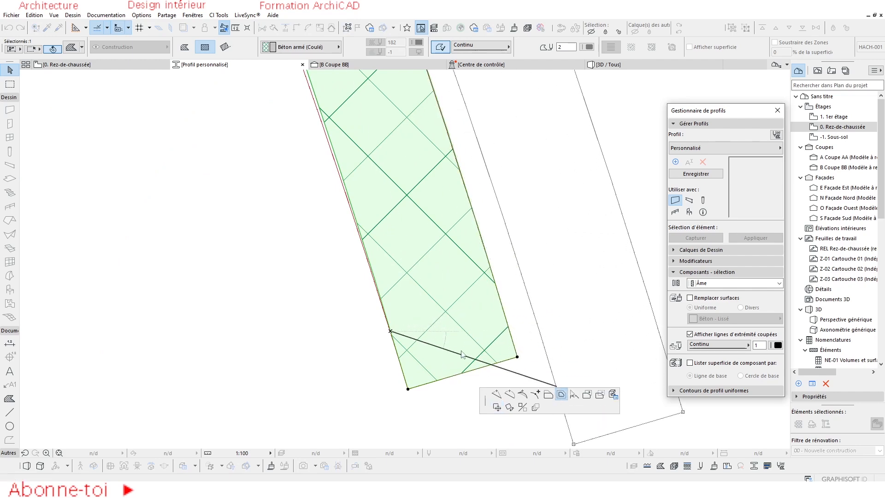
{"action": "left_click", "coordinate": [548, 394]}
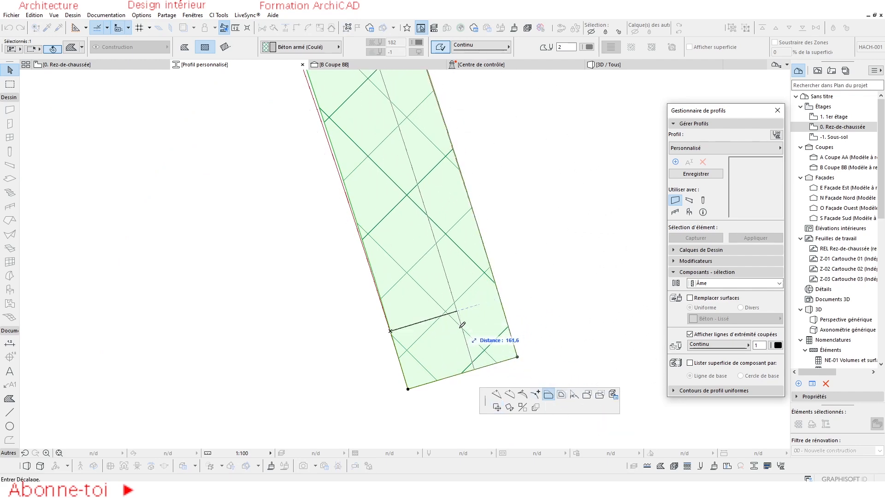
{"action": "scroll", "coordinate": [465, 357], "scroll_direction": "down", "scroll_amount": 5}
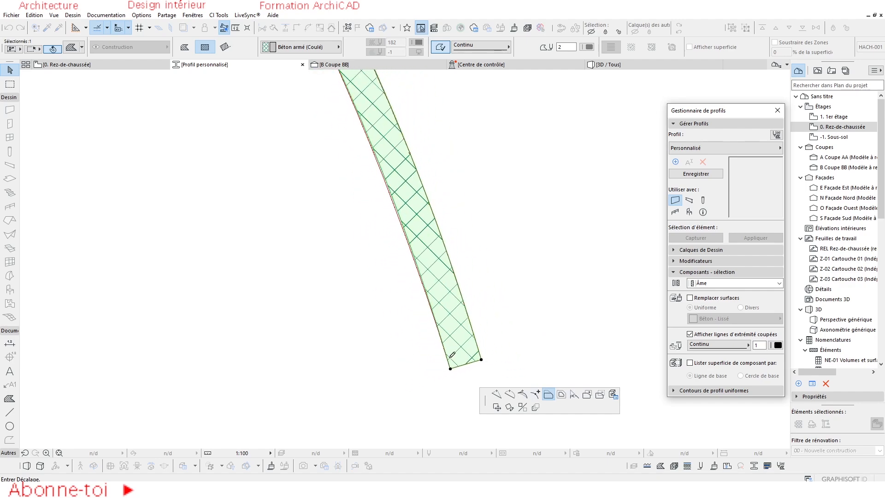
{"action": "scroll", "coordinate": [477, 348], "scroll_direction": "down", "scroll_amount": 5}
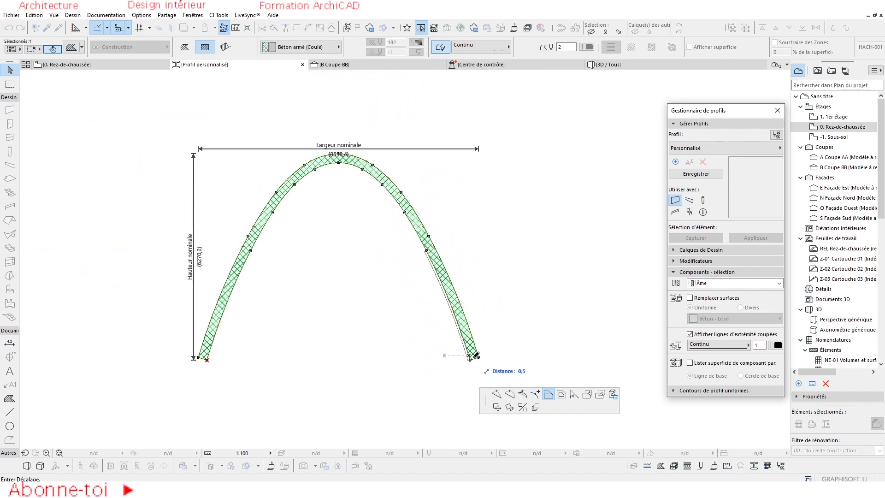
{"action": "left_click", "coordinate": [554, 397]}
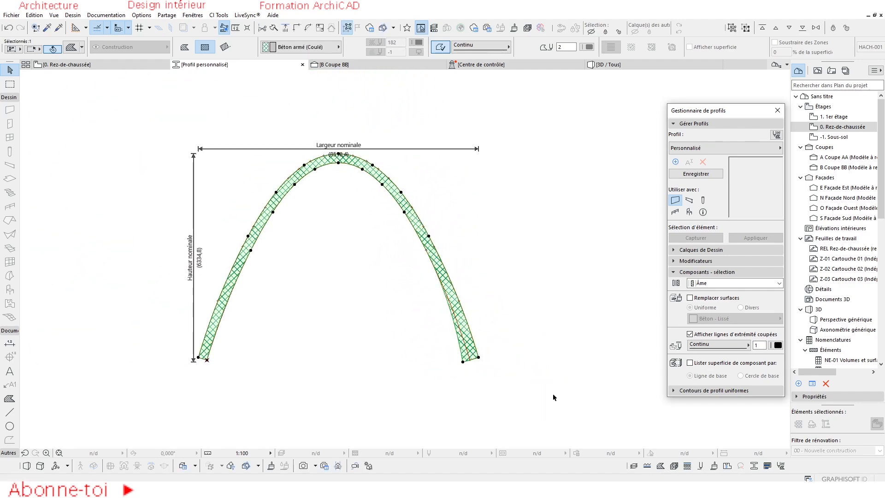
{"action": "scroll", "coordinate": [477, 354], "scroll_direction": "up", "scroll_amount": 3}
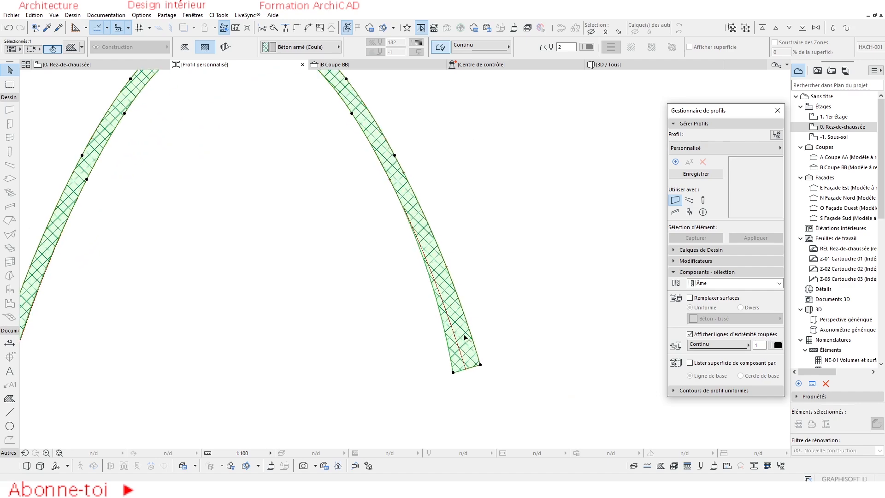
{"action": "left_click", "coordinate": [9, 28]}
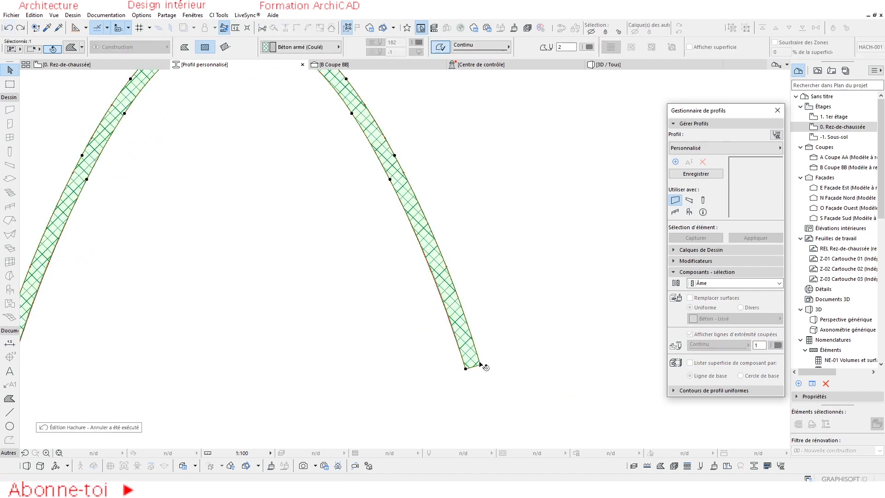
{"action": "scroll", "coordinate": [482, 365], "scroll_direction": "up", "scroll_amount": 4}
{"action": "left_click", "coordinate": [430, 367]}
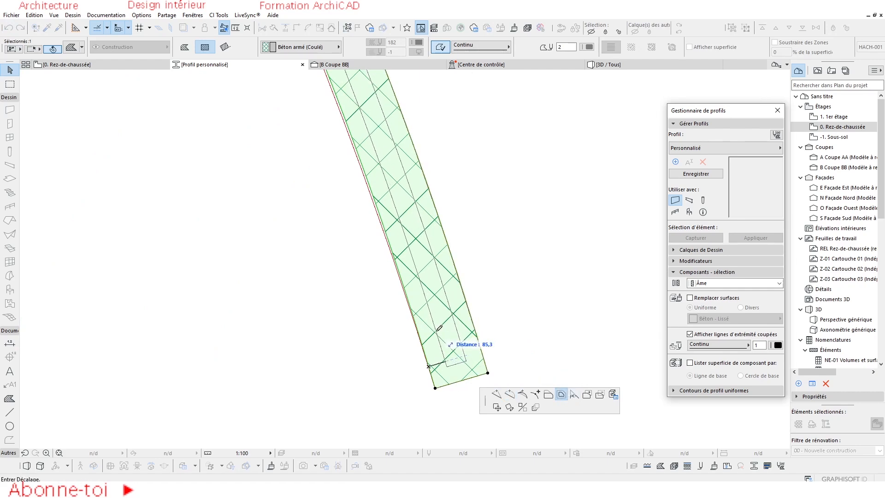
{"action": "left_click", "coordinate": [548, 394]}
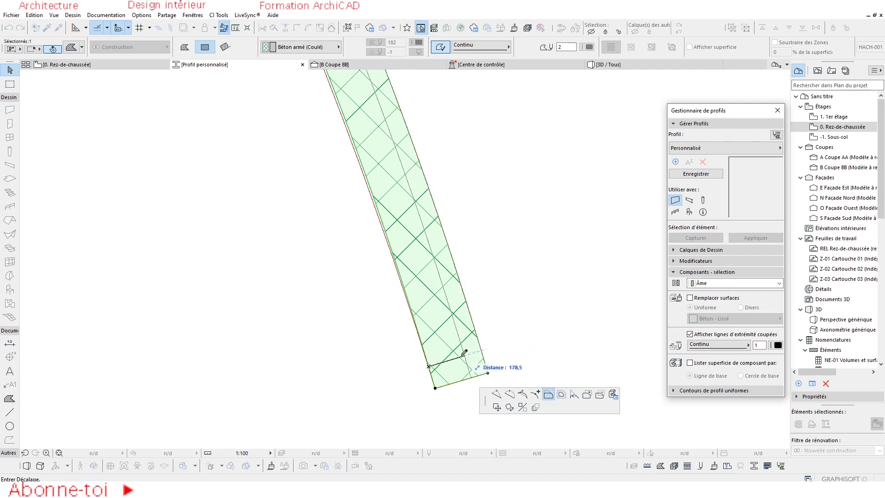
{"action": "scroll", "coordinate": [468, 350], "scroll_direction": "down", "scroll_amount": 5}
{"action": "left_click", "coordinate": [436, 296]}
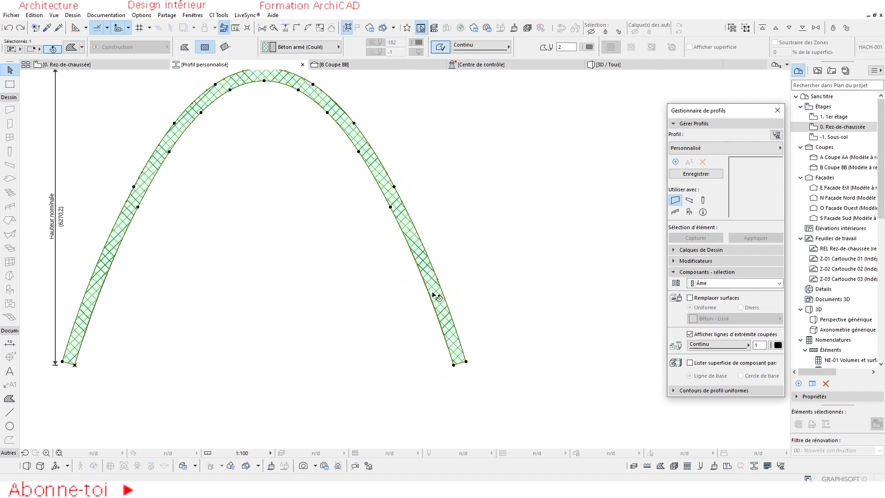
Try moving the arch fill sideways, away from the red curves beneath it
{"action": "left_click_drag", "start_coordinate": [432, 293], "coordinate": [555, 305]}
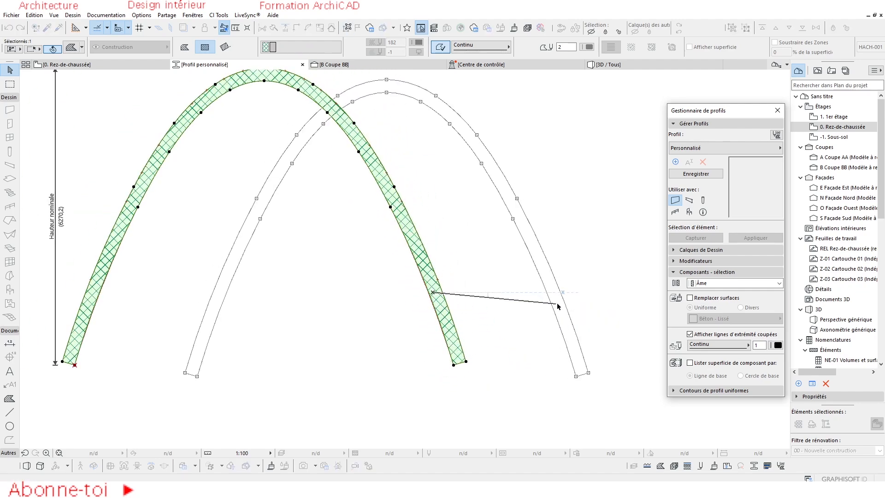
{"action": "scroll", "coordinate": [324, 194], "scroll_direction": "up", "scroll_amount": 2}
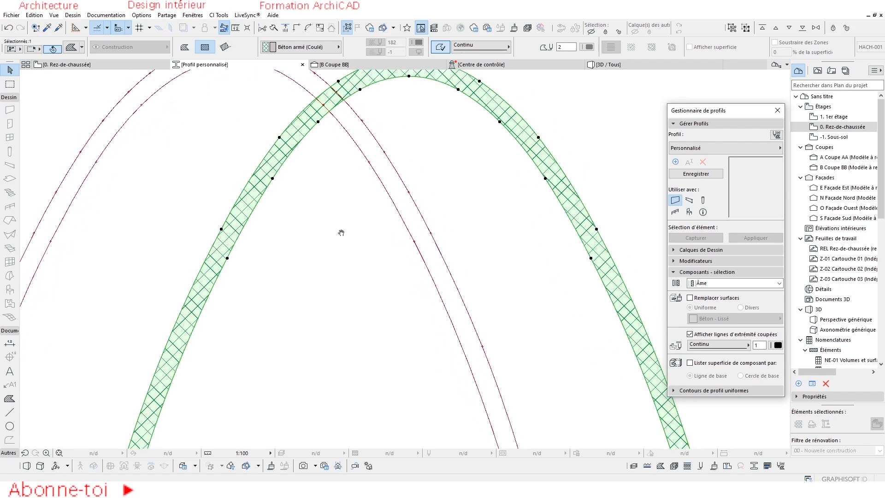
{"action": "left_click", "coordinate": [345, 232]}
Offset the inner red curve by 60 toward the outer curve, working from the arch's right foot
{"action": "scroll", "coordinate": [493, 340], "scroll_direction": "up", "scroll_amount": 5}
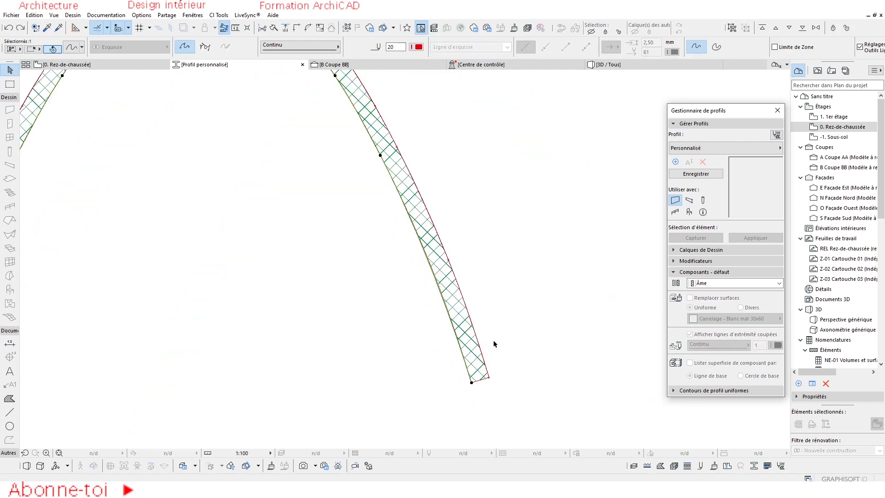
{"action": "scroll", "coordinate": [458, 362], "scroll_direction": "up", "scroll_amount": 2}
{"action": "scroll", "coordinate": [460, 361], "scroll_direction": "up", "scroll_amount": 3}
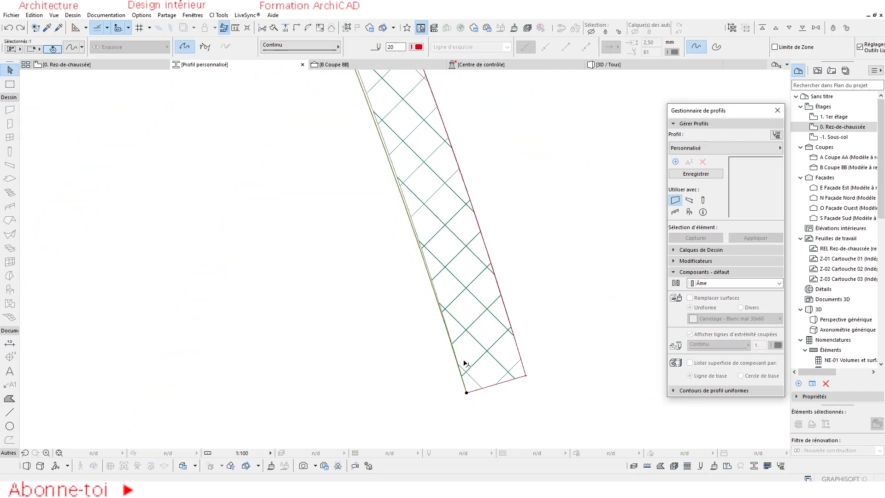
{"action": "left_click", "coordinate": [458, 366]}
{"action": "middle_click_drag", "start_coordinate": [497, 355], "coordinate": [401, 355]}
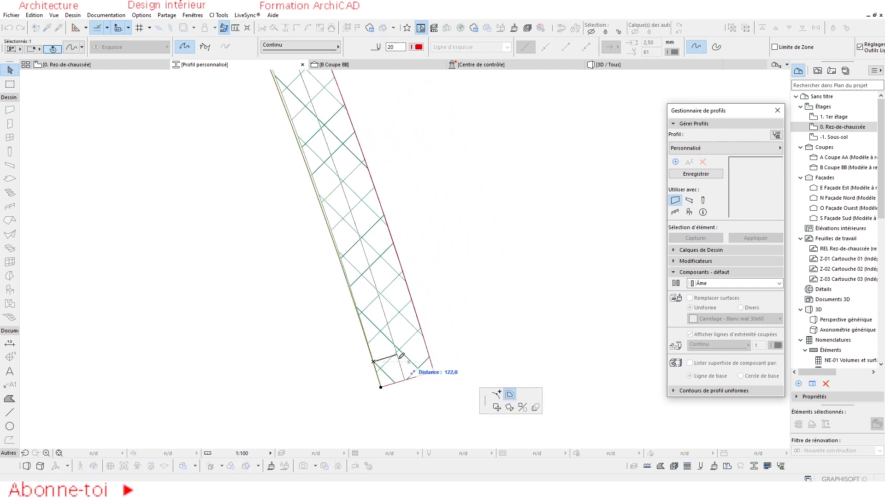
{"action": "type", "text": "60"}
{"action": "key", "text": "Return"}
{"action": "scroll", "coordinate": [378, 359], "scroll_direction": "up", "scroll_amount": 2}
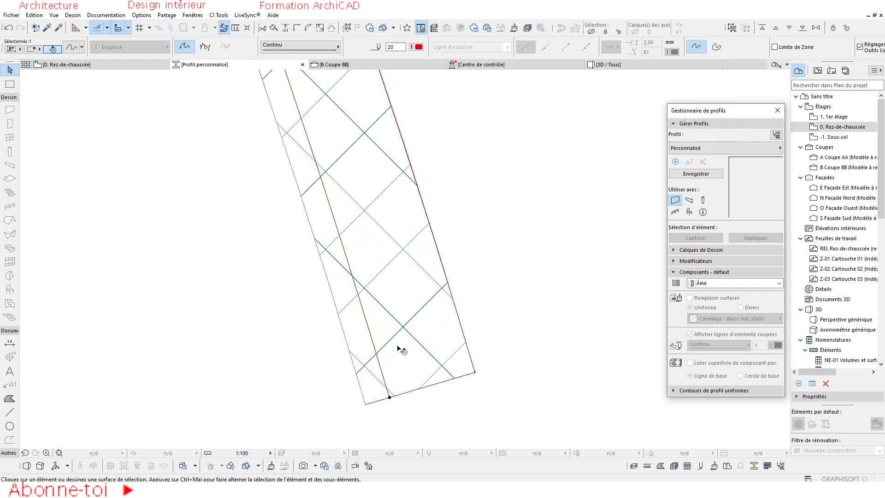
Adopt the arch fill's Béton armé (Coulé) settings for the Fill tool
{"action": "left_click", "coordinate": [424, 360]}
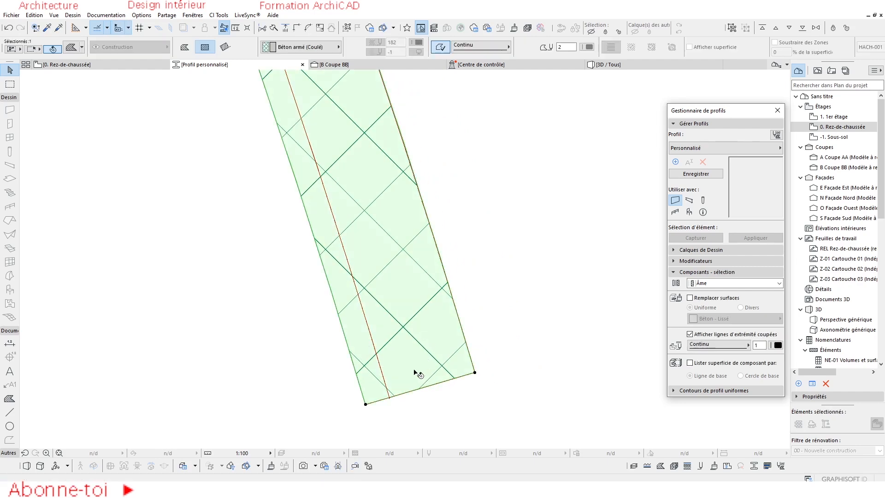
{"action": "key", "text": "Escape"}
{"action": "left_click", "coordinate": [363, 346], "text": "alt"}
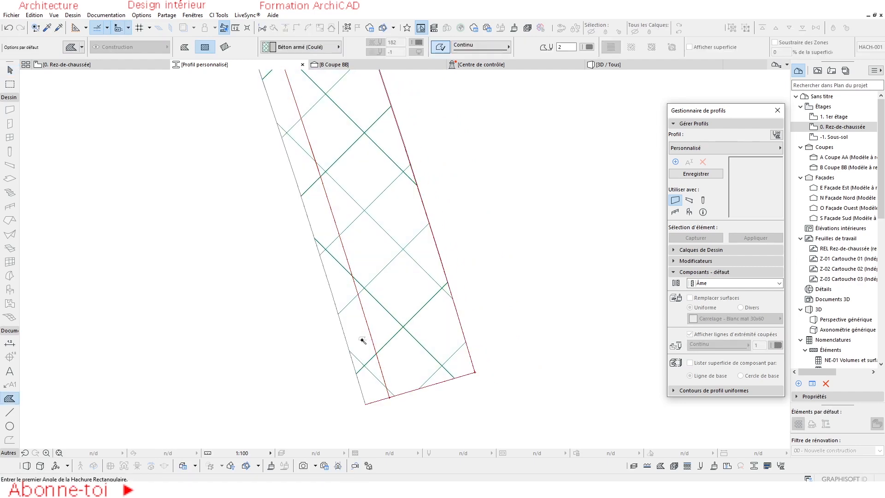
{"action": "key", "text": "Escape"}
Try to subtract the strip between the fill's inner edge and the offset curve from the concrete fill
{"action": "left_click", "coordinate": [364, 331]}
{"action": "left_click", "coordinate": [441, 349]}
{"action": "left_click", "coordinate": [475, 372]}
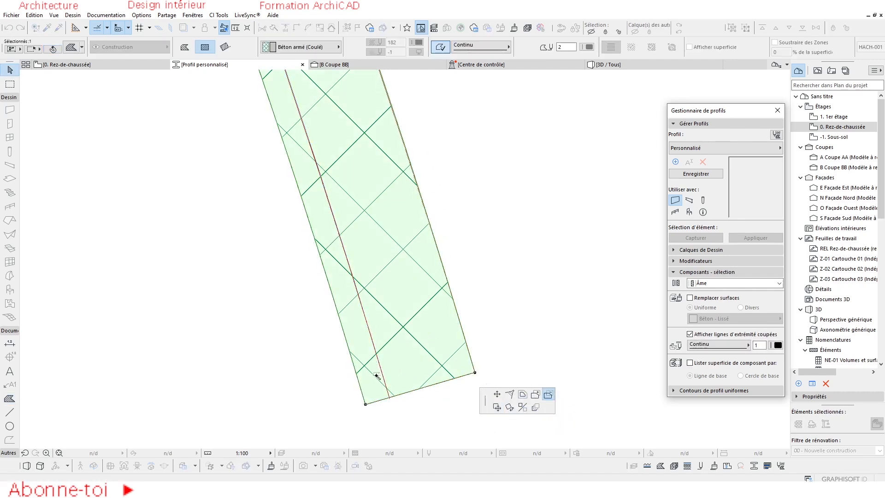
{"action": "left_click", "coordinate": [399, 376]}
{"action": "key", "text": "Escape"}
{"action": "left_click", "coordinate": [396, 335]}
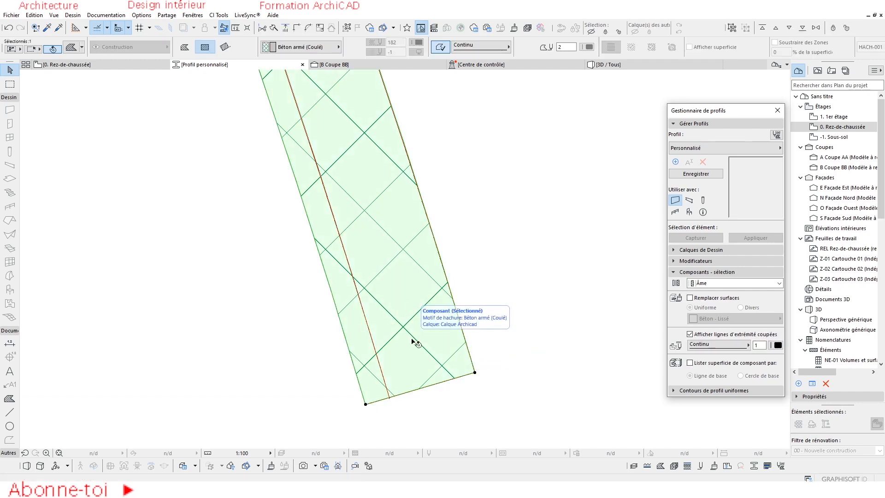
{"action": "left_click", "coordinate": [311, 307]}
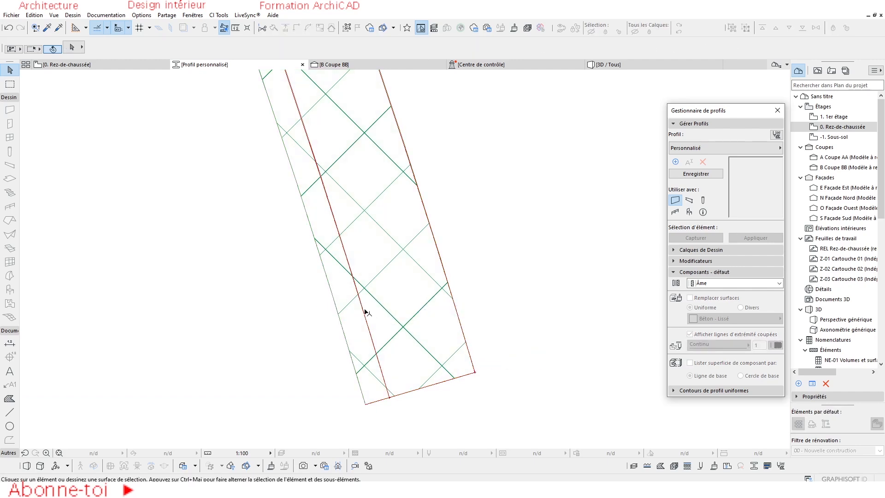
Try deleting all the red spline curves from the profile, leaving the arch's concrete fill in place
{"action": "scroll", "coordinate": [367, 310], "scroll_direction": "down", "scroll_amount": 3}
{"action": "scroll", "coordinate": [331, 316], "scroll_direction": "down", "scroll_amount": 2}
{"action": "middle_click_drag", "start_coordinate": [331, 316], "coordinate": [401, 288]}
{"action": "scroll", "coordinate": [9, 399], "scroll_direction": "up", "scroll_amount": 3}
{"action": "left_click", "coordinate": [16, 399]}
{"action": "scroll", "coordinate": [11, 391], "scroll_direction": "down", "scroll_amount": 4}
{"action": "scroll", "coordinate": [23, 391], "scroll_direction": "up", "scroll_amount": 2}
{"action": "scroll", "coordinate": [58, 381], "scroll_direction": "down", "scroll_amount": 4}
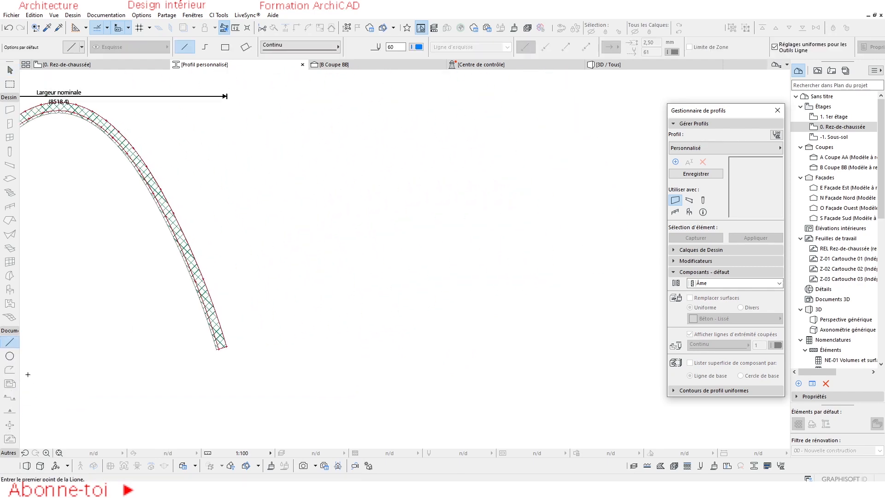
{"action": "key", "text": "Escape"}
{"action": "left_click", "coordinate": [8, 330]}
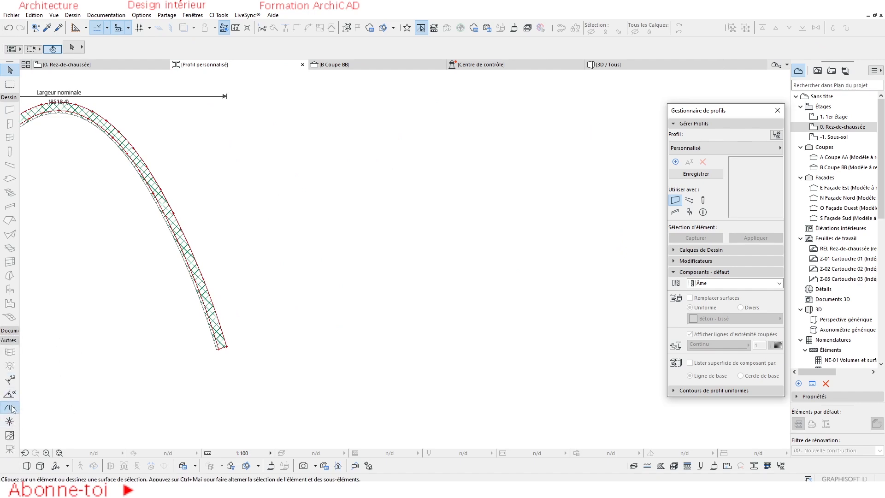
{"action": "left_click", "coordinate": [10, 407]}
{"action": "key", "text": "ctrl+a"}
{"action": "key", "text": "Escape"}
{"action": "key", "text": "Escape"}
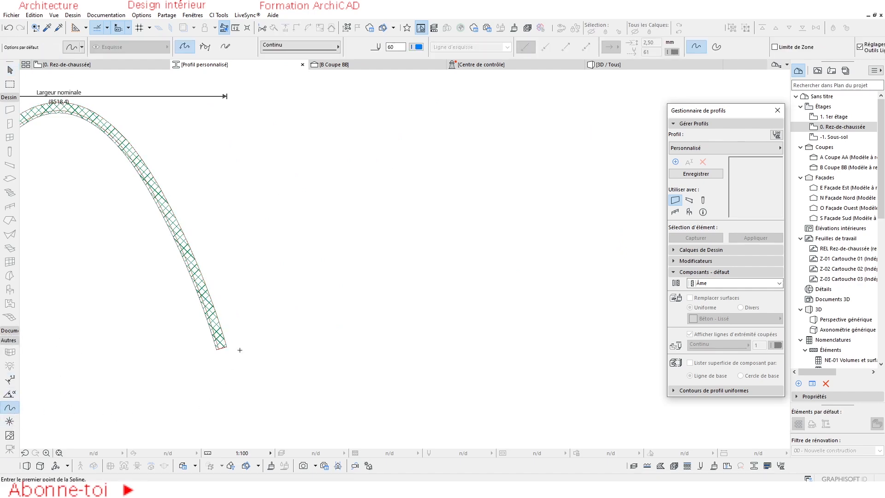
Examine the arch fill's edges and the thin line within it, down to the arch's right foot
{"action": "scroll", "coordinate": [7, 352], "scroll_direction": "up", "scroll_amount": 2}
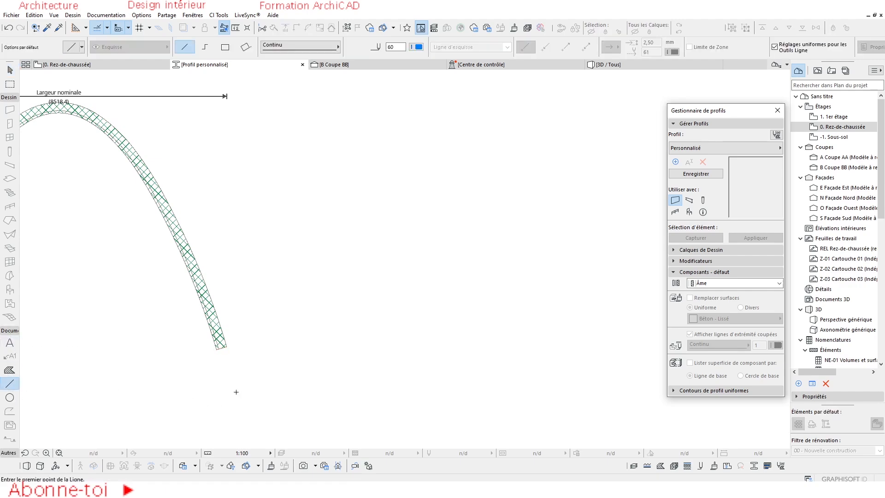
{"action": "scroll", "coordinate": [170, 221], "scroll_direction": "up", "scroll_amount": 15}
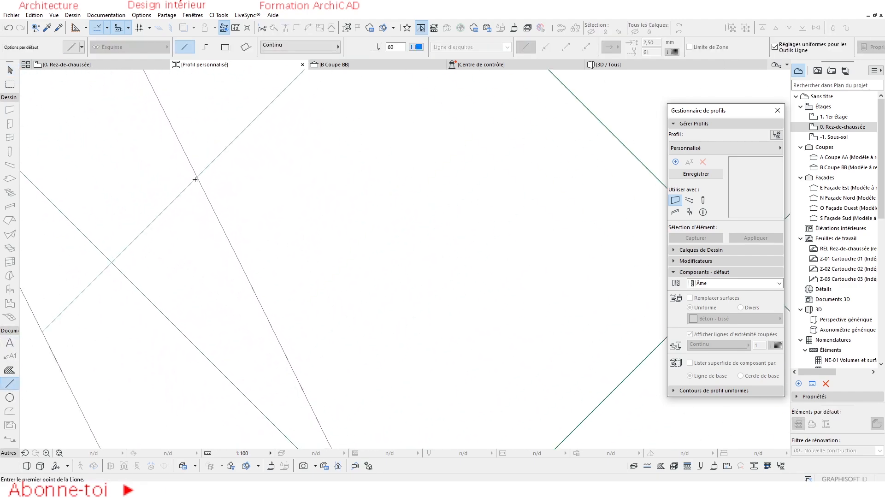
{"action": "scroll", "coordinate": [193, 178], "scroll_direction": "down", "scroll_amount": 1}
{"action": "key", "text": "Escape"}
{"action": "scroll", "coordinate": [223, 206], "scroll_direction": "up", "scroll_amount": 5}
{"action": "left_click", "coordinate": [223, 206]}
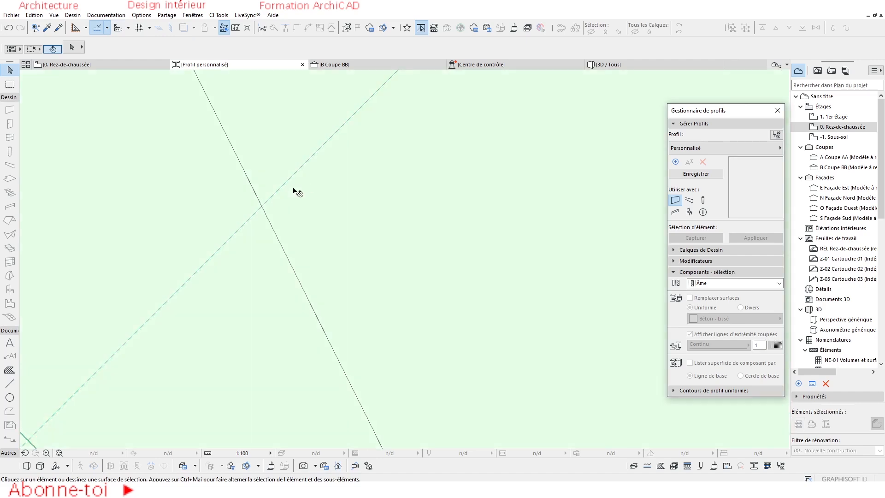
{"action": "key", "text": "Escape"}
{"action": "scroll", "coordinate": [267, 251], "scroll_direction": "down", "scroll_amount": 8}
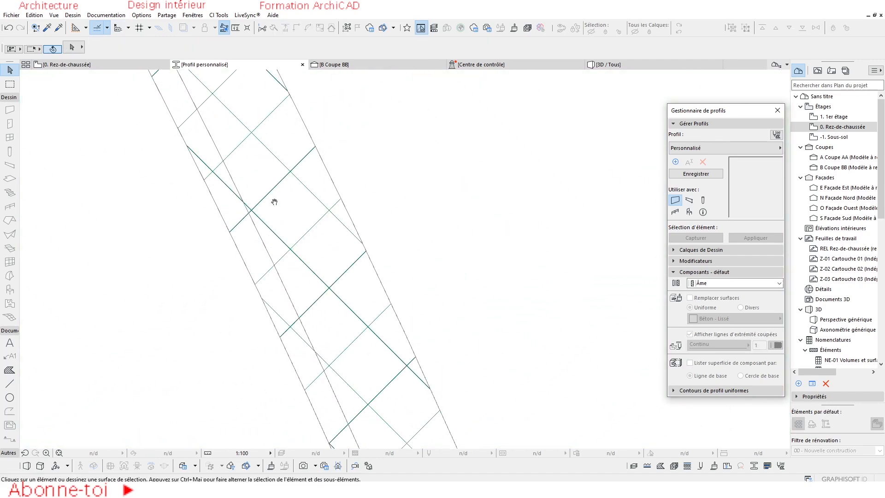
{"action": "left_click", "coordinate": [331, 224]}
{"action": "scroll", "coordinate": [293, 336], "scroll_direction": "down", "scroll_amount": 5}
{"action": "scroll", "coordinate": [309, 381], "scroll_direction": "up", "scroll_amount": 6}
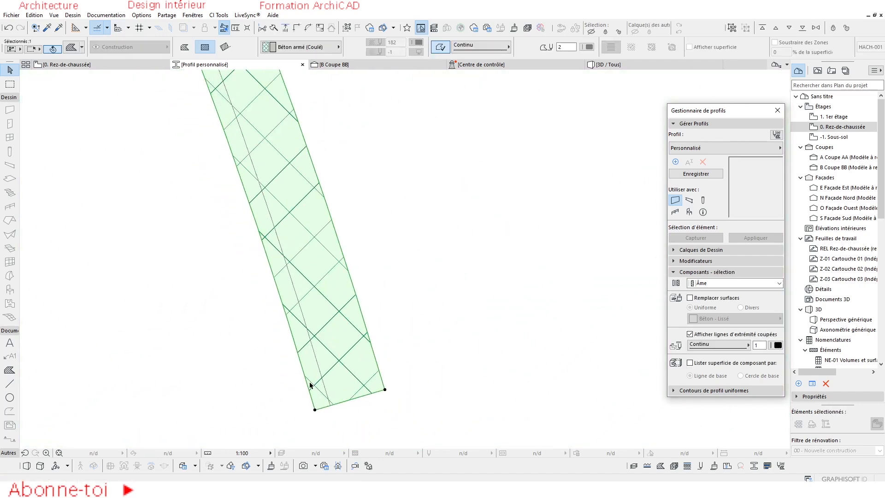
{"action": "left_click", "coordinate": [312, 357]}
{"action": "left_click", "coordinate": [351, 304]}
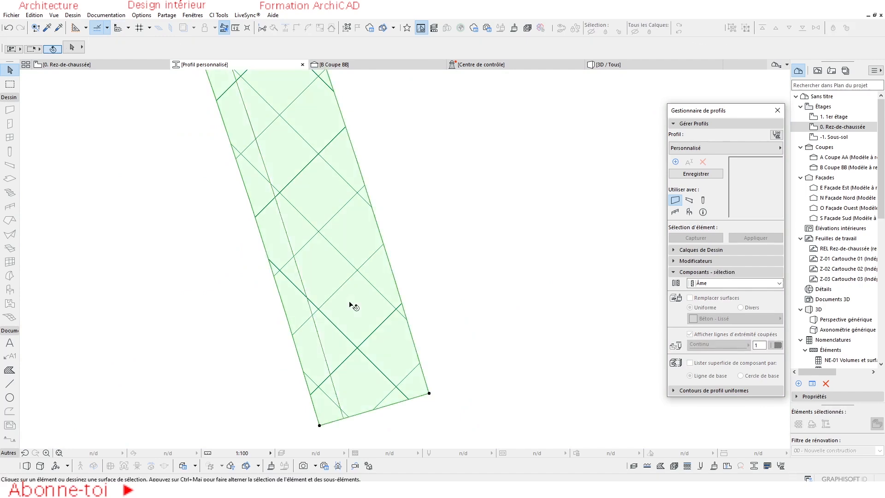
{"action": "scroll", "coordinate": [363, 371], "scroll_direction": "down", "scroll_amount": 3}
{"action": "scroll", "coordinate": [365, 372], "scroll_direction": "down", "scroll_amount": 5}
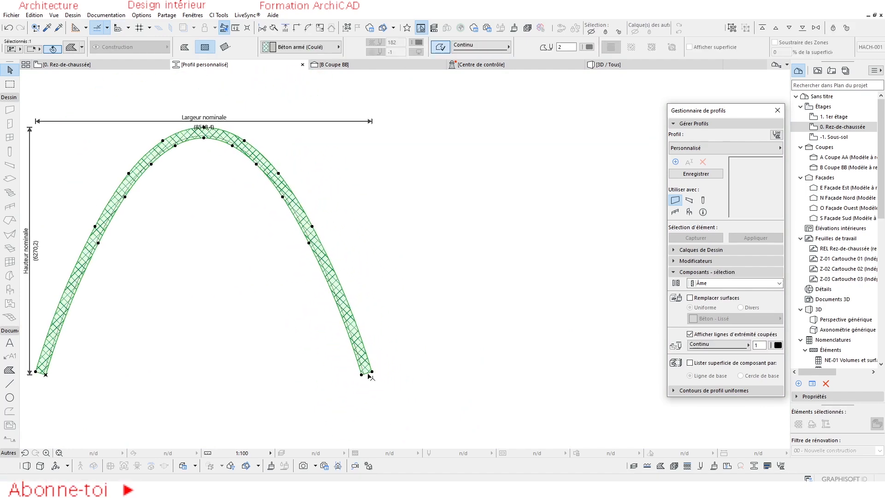
Try to subtract the narrow inner strip from the concrete fill, working from a corner of the arch's right foot
{"action": "scroll", "coordinate": [366, 355], "scroll_direction": "up", "scroll_amount": 5}
{"action": "scroll", "coordinate": [365, 354], "scroll_direction": "up", "scroll_amount": 4}
{"action": "left_click", "coordinate": [426, 351]}
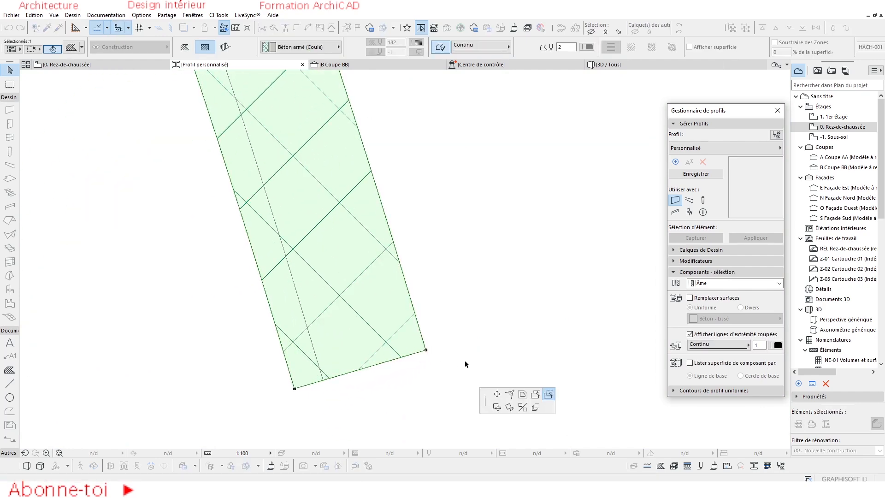
{"action": "left_click", "coordinate": [309, 356]}
{"action": "left_click", "coordinate": [281, 289], "text": "shift"}
{"action": "scroll", "coordinate": [278, 245], "scroll_direction": "up", "scroll_amount": 2}
{"action": "scroll", "coordinate": [272, 216], "scroll_direction": "up", "scroll_amount": 3}
{"action": "scroll", "coordinate": [372, 275], "scroll_direction": "down", "scroll_amount": 6}
{"action": "scroll", "coordinate": [316, 125], "scroll_direction": "up", "scroll_amount": 5}
{"action": "scroll", "coordinate": [234, 134], "scroll_direction": "down", "scroll_amount": 4}
{"action": "scroll", "coordinate": [389, 320], "scroll_direction": "up", "scroll_amount": 6}
{"action": "scroll", "coordinate": [343, 336], "scroll_direction": "up", "scroll_amount": 5}
{"action": "key", "text": "Escape"}
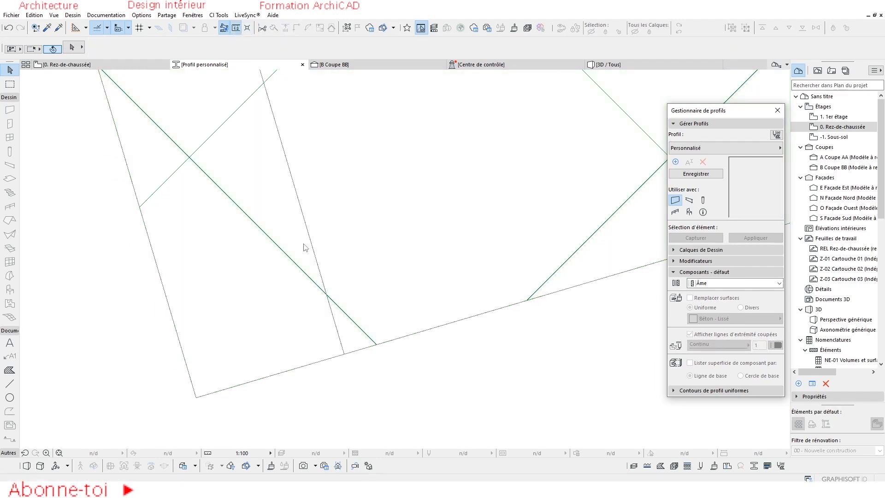
Check the arch's layering against the reference photo of the brick classroom
{"action": "key", "text": "m"}
{"action": "scroll", "coordinate": [439, 332], "scroll_direction": "down", "scroll_amount": 6}
{"action": "scroll", "coordinate": [452, 141], "scroll_direction": "up", "scroll_amount": 3}
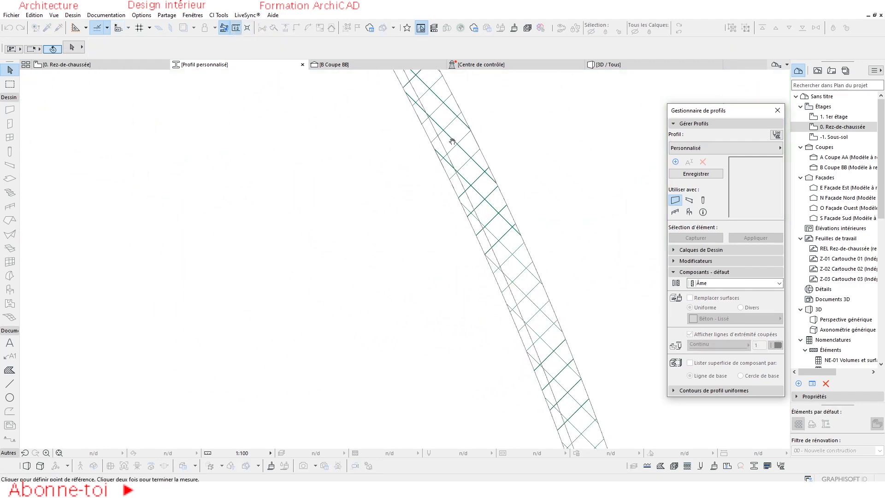
{"action": "scroll", "coordinate": [427, 257], "scroll_direction": "up", "scroll_amount": 2}
{"action": "key", "text": "Escape"}
{"action": "scroll", "coordinate": [405, 184], "scroll_direction": "down", "scroll_amount": 6}
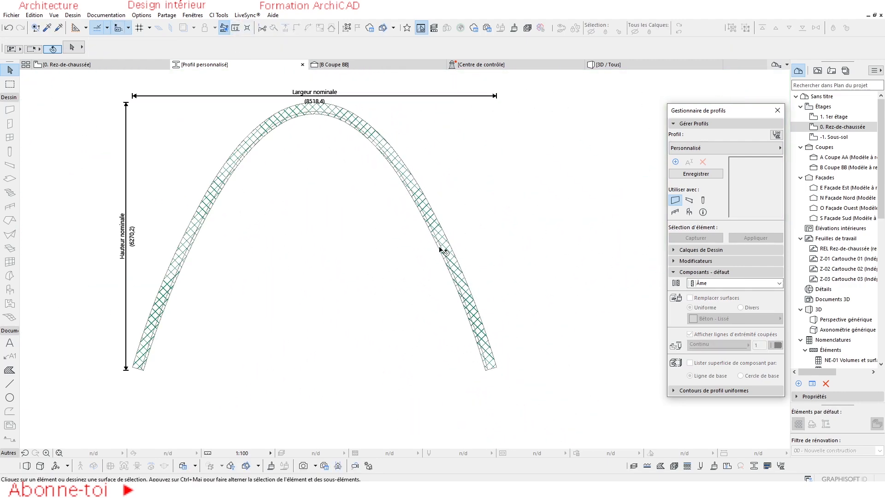
{"action": "scroll", "coordinate": [444, 251], "scroll_direction": "down", "scroll_amount": 2}
{"action": "key", "text": "alt+Tab"}
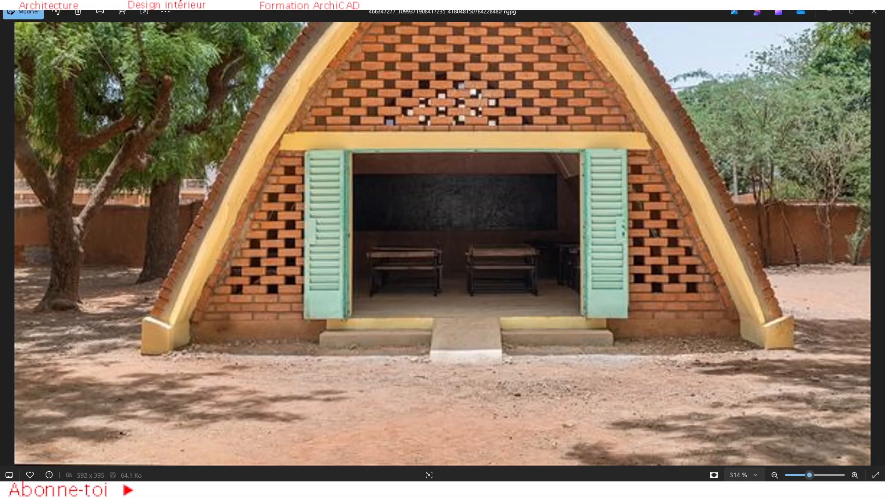
{"action": "key", "text": "alt+Tab"}
{"action": "scroll", "coordinate": [481, 371], "scroll_direction": "up", "scroll_amount": 5}
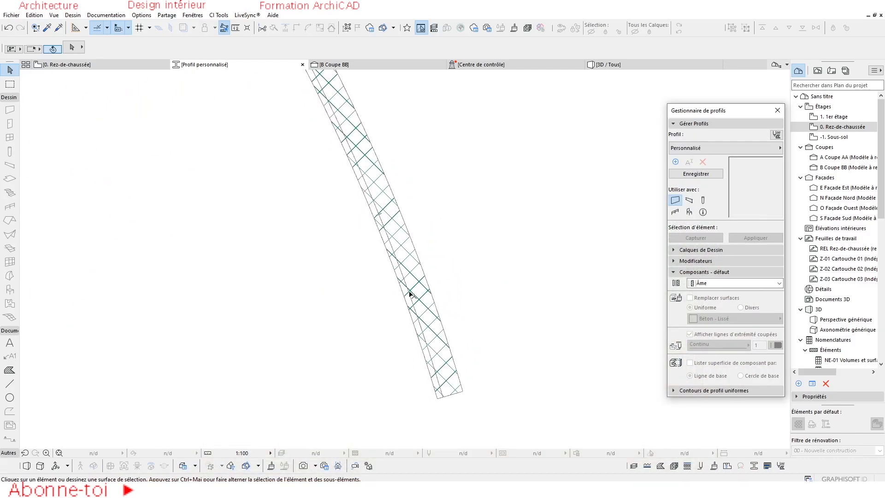
Undo the spline deletion and the inner curve's offset
{"action": "left_click", "coordinate": [8, 29]}
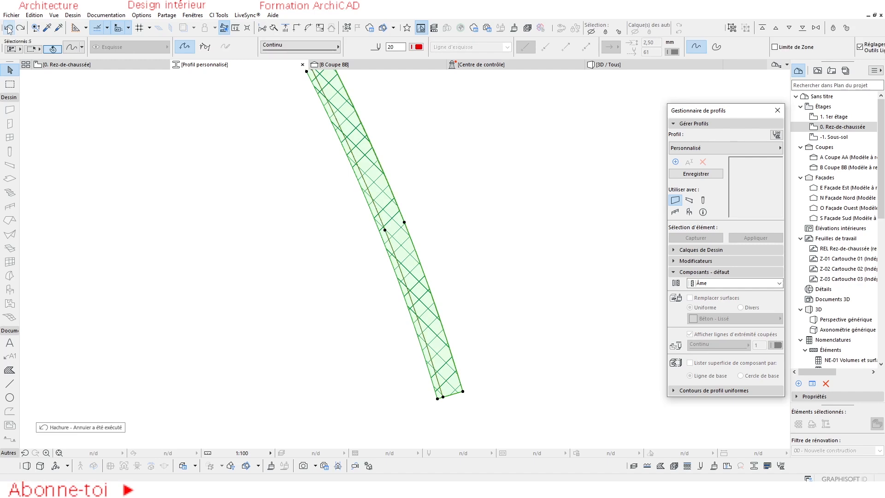
{"action": "left_click", "coordinate": [8, 28]}
{"action": "scroll", "coordinate": [458, 401], "scroll_direction": "up", "scroll_amount": 4}
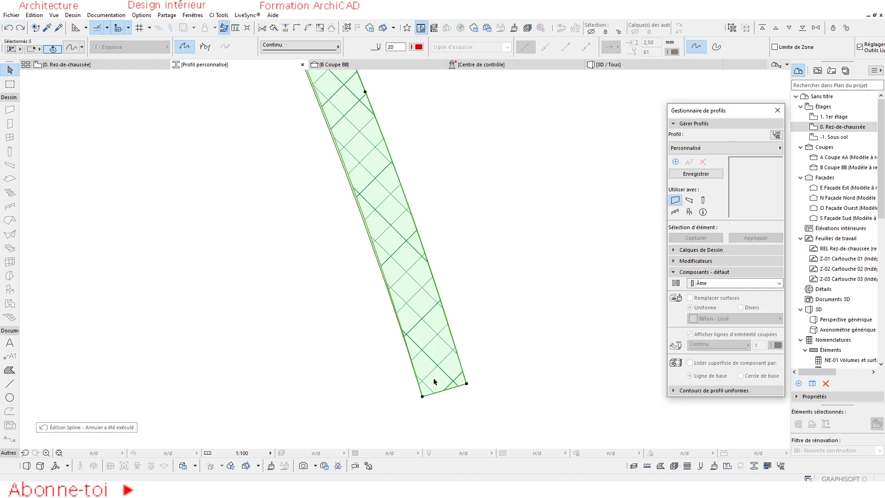
Try to offset a copy of the outer red curve inward, starting at the arch's right foot
{"action": "left_click", "coordinate": [496, 348]}
{"action": "left_click", "coordinate": [501, 389]}
{"action": "left_click", "coordinate": [501, 389]}
{"action": "scroll", "coordinate": [467, 402], "scroll_direction": "down", "scroll_amount": 3}
{"action": "scroll", "coordinate": [467, 398], "scroll_direction": "down", "scroll_amount": 3}
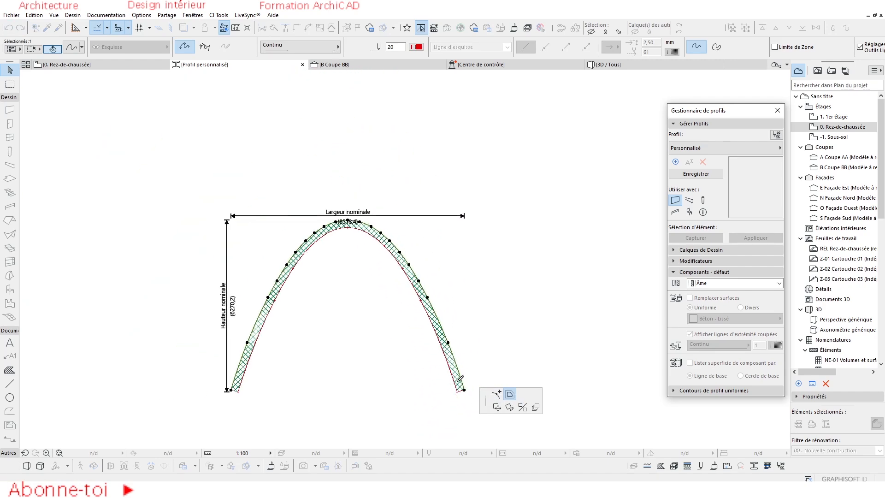
{"action": "scroll", "coordinate": [465, 356], "scroll_direction": "up", "scroll_amount": 3}
{"action": "scroll", "coordinate": [465, 356], "scroll_direction": "up", "scroll_amount": 2}
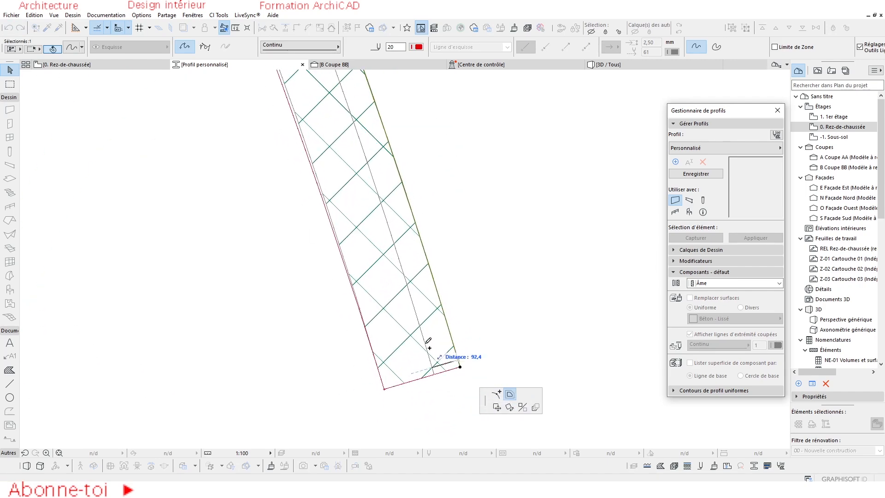
{"action": "key", "text": "Return"}
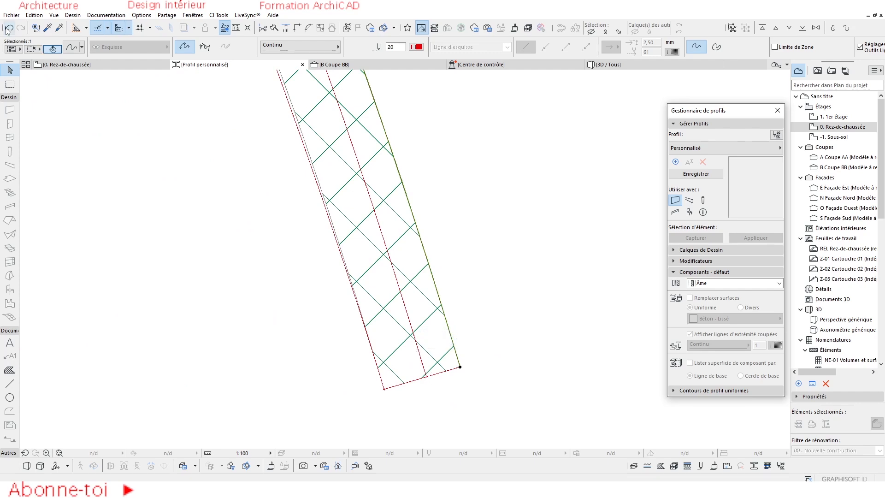
Offset a copy of the outer red curve inward from the arch's right leg to bound a narrow outer strip
{"action": "left_click", "coordinate": [444, 318]}
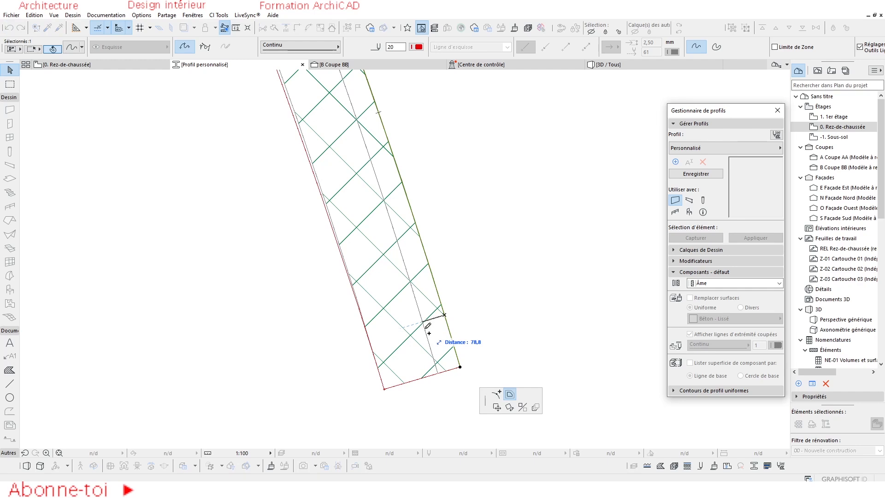
{"action": "left_click", "coordinate": [423, 322]}
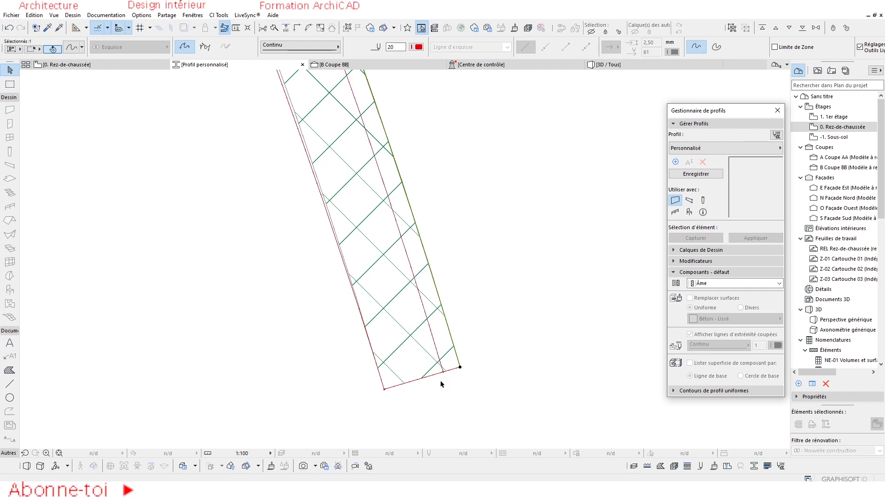
{"action": "scroll", "coordinate": [441, 383], "scroll_direction": "up", "scroll_amount": 3}
{"action": "middle_click_drag", "start_coordinate": [441, 383], "coordinate": [415, 410]}
{"action": "key", "text": "Escape"}
{"action": "left_click", "coordinate": [424, 324], "text": "alt"}
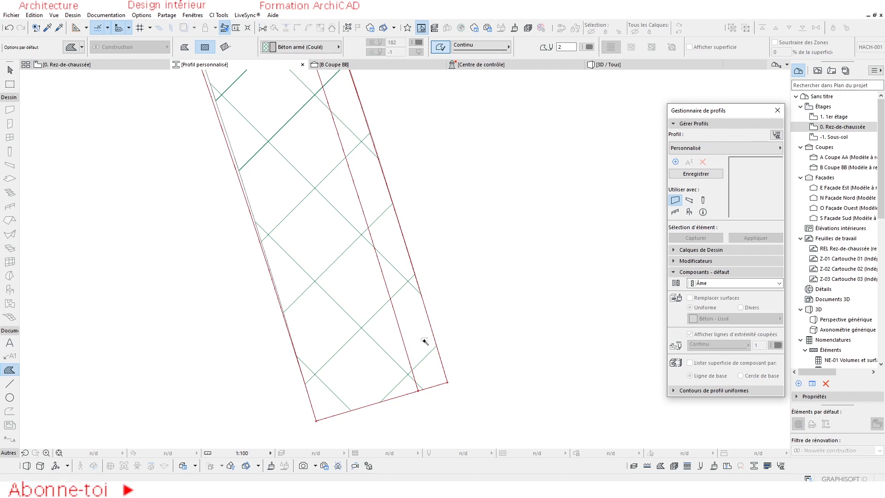
{"action": "key", "text": "Escape"}
{"action": "left_click", "coordinate": [413, 316]}
{"action": "key", "text": "Escape"}
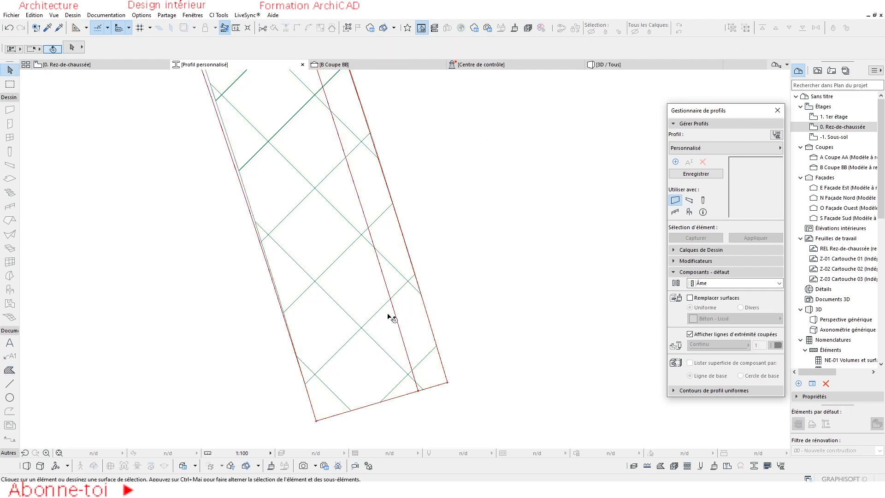
{"action": "left_click", "coordinate": [10, 28]}
{"action": "left_click", "coordinate": [21, 28]}
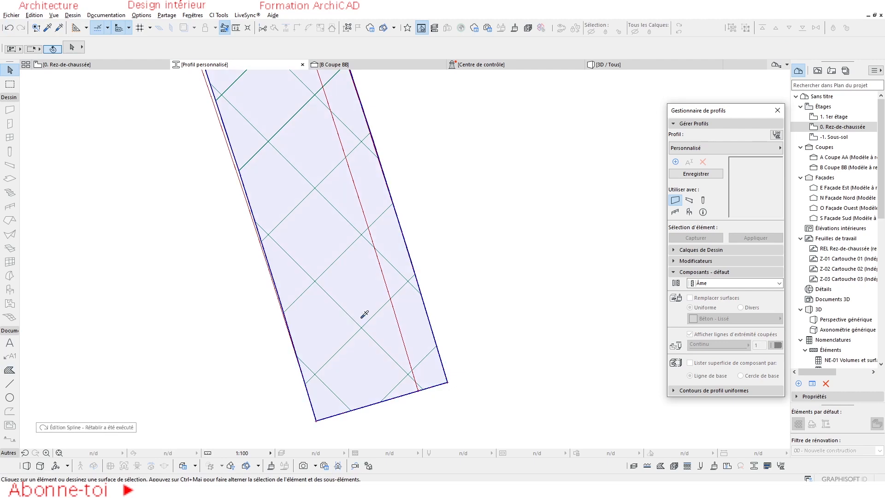
{"action": "left_click", "coordinate": [364, 314], "text": "alt"}
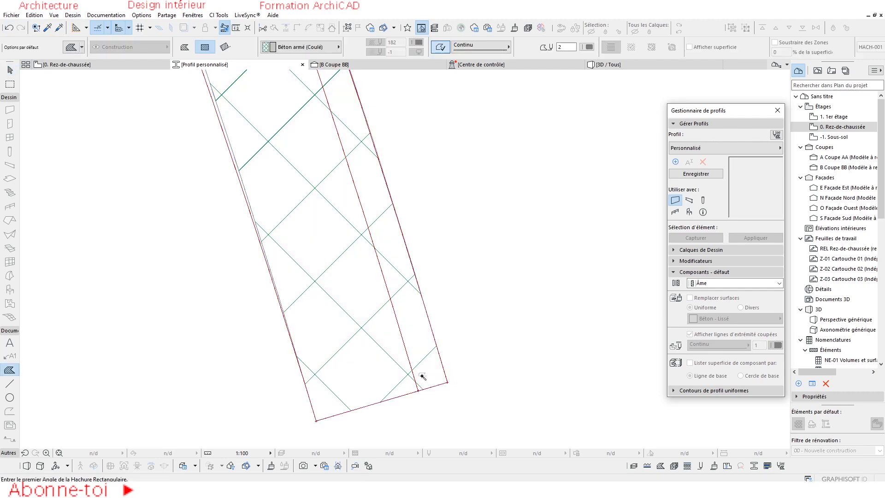
{"action": "key", "text": "Escape"}
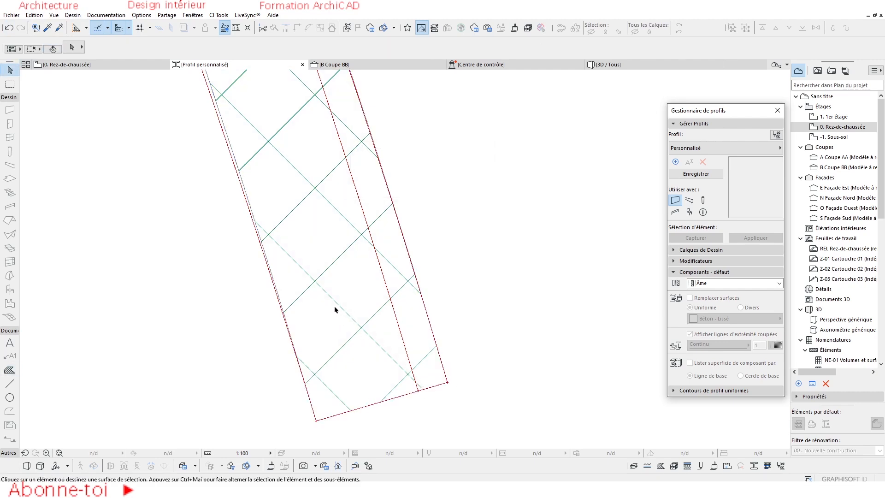
Try to fill the strip between the outer curve and its offset copy with Béton armé (Coulé)
{"action": "left_click", "coordinate": [437, 359], "text": "alt"}
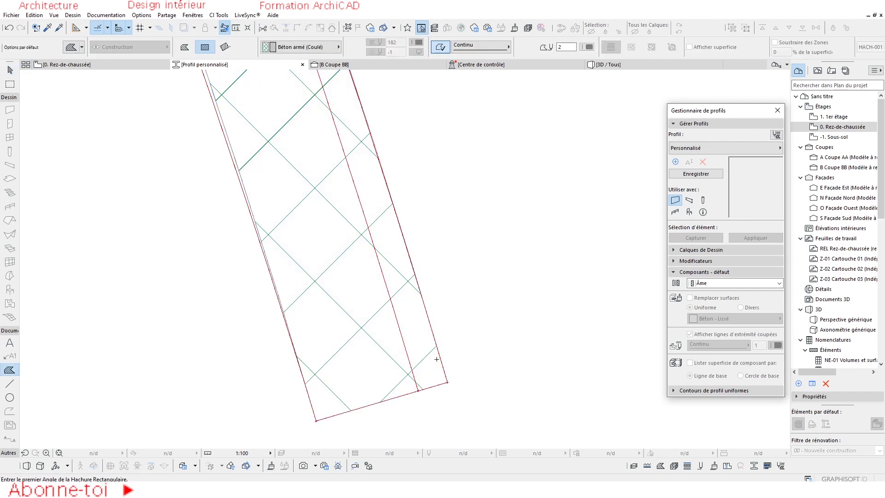
{"action": "left_click", "coordinate": [405, 341]}
{"action": "left_click", "coordinate": [11, 26]}
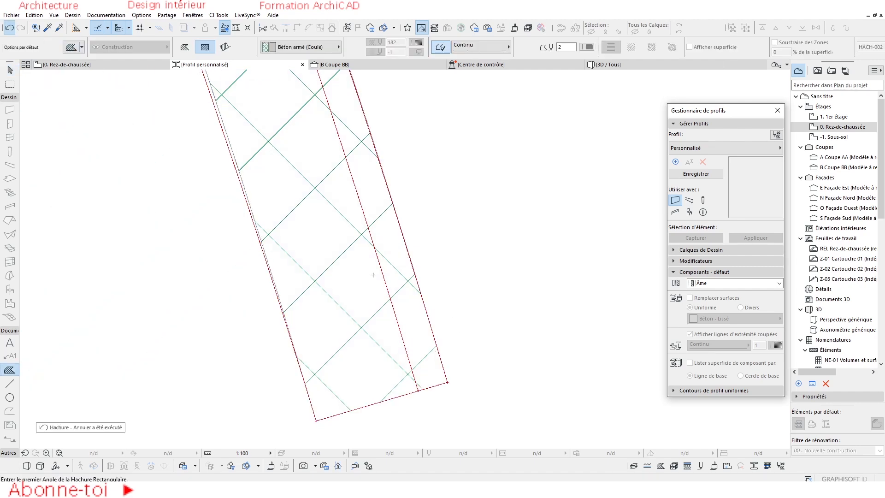
{"action": "left_click", "coordinate": [348, 268], "text": "shift"}
{"action": "left_click", "coordinate": [402, 313], "text": "shift"}
{"action": "left_click", "coordinate": [389, 309]}
{"action": "scroll", "coordinate": [327, 260], "scroll_direction": "down", "scroll_amount": 10}
{"action": "scroll", "coordinate": [327, 260], "scroll_direction": "up", "scroll_amount": 5}
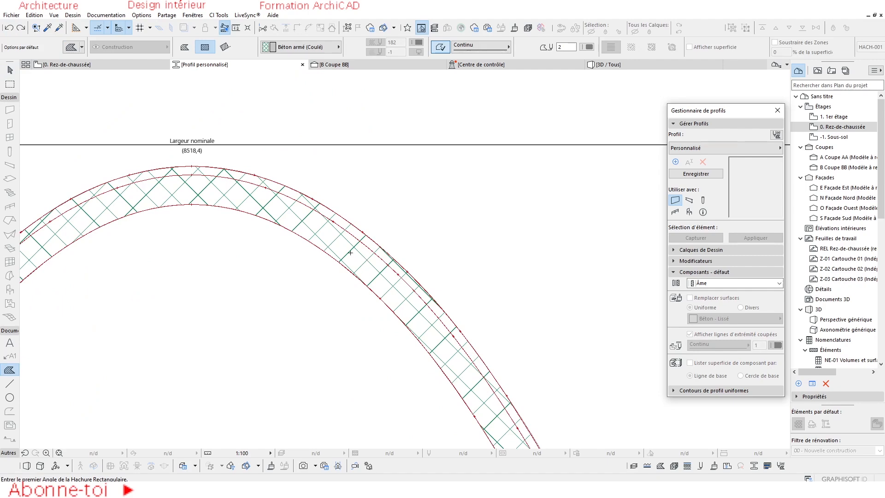
Delete the arch's existing concrete fill, keeping the red outline and offset curves
{"action": "scroll", "coordinate": [323, 211], "scroll_direction": "up", "scroll_amount": 3}
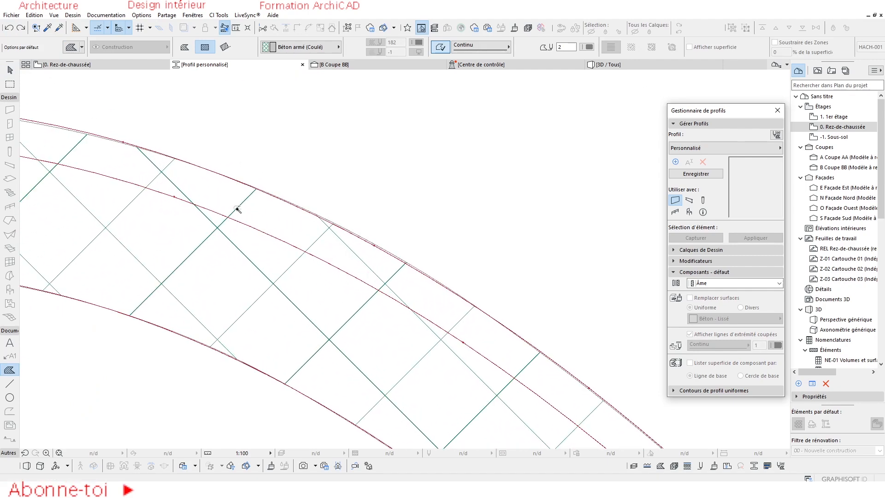
{"action": "key", "text": "w"}
{"action": "left_click", "coordinate": [241, 210]}
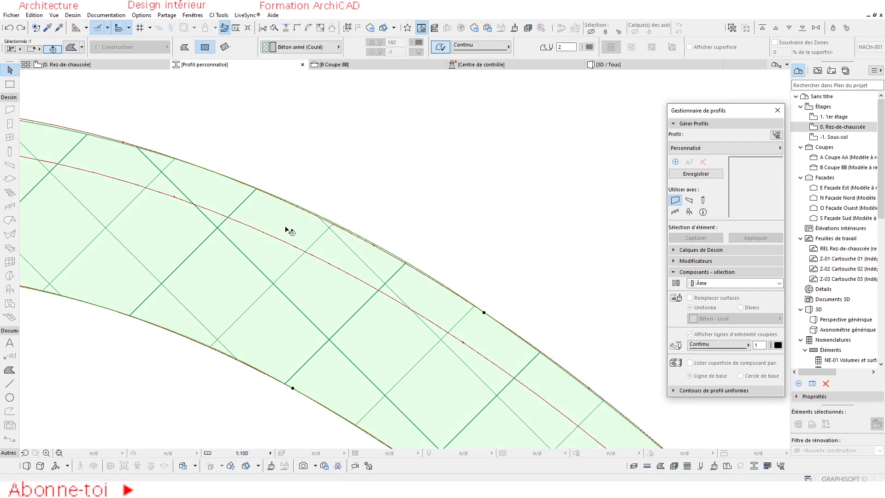
{"action": "key", "text": "Delete"}
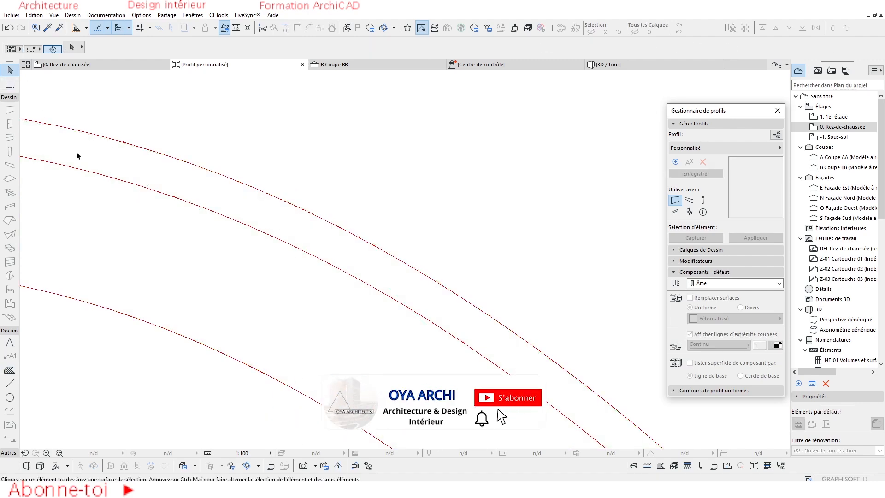
Fill the area bounded by the arch's red curves with Béton armé (Coulé), starting from a point inside the outer strip
{"action": "left_click", "coordinate": [9, 370]}
{"action": "left_click", "coordinate": [191, 188]}
{"action": "scroll", "coordinate": [190, 184], "scroll_direction": "down", "scroll_amount": 6}
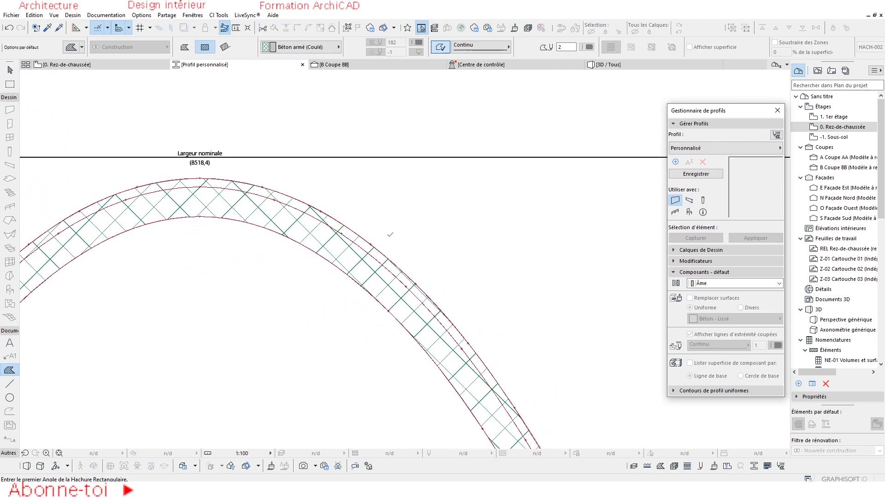
Examine the fills and red curves at the feet of both arch legs
{"action": "scroll", "coordinate": [261, 344], "scroll_direction": "up", "scroll_amount": 10}
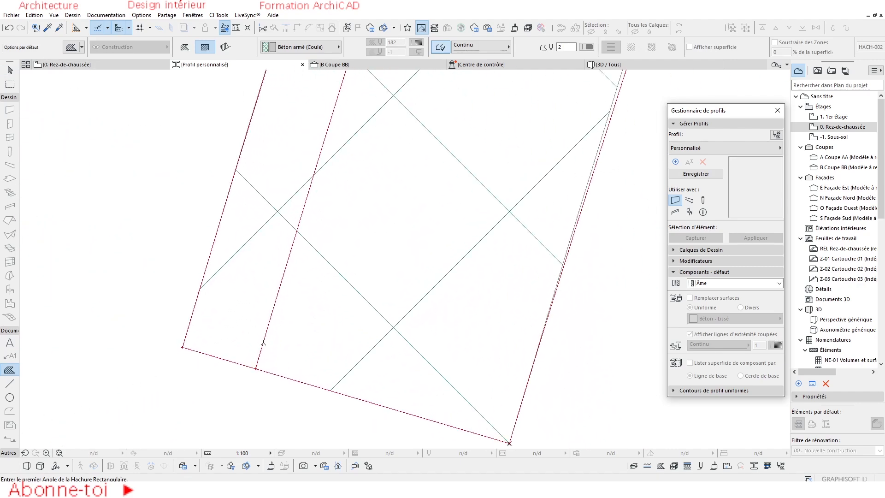
{"action": "scroll", "coordinate": [263, 343], "scroll_direction": "down", "scroll_amount": 8}
{"action": "key", "text": "Escape"}
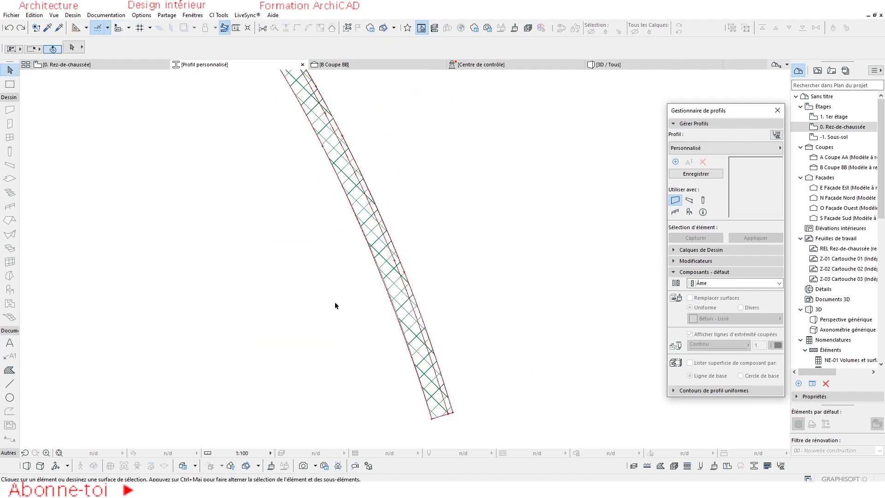
{"action": "scroll", "coordinate": [498, 407], "scroll_direction": "up", "scroll_amount": 4}
{"action": "left_click", "coordinate": [358, 328]}
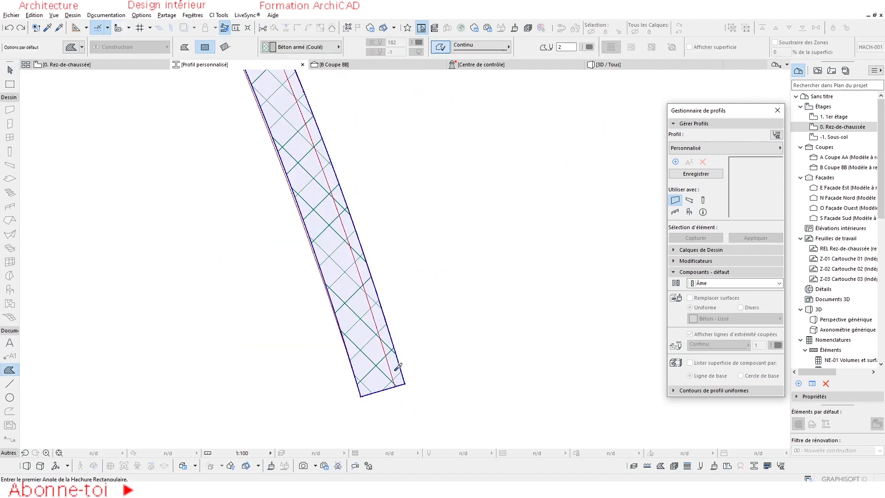
{"action": "scroll", "coordinate": [399, 368], "scroll_direction": "up", "scroll_amount": 3}
{"action": "key", "text": "Escape"}
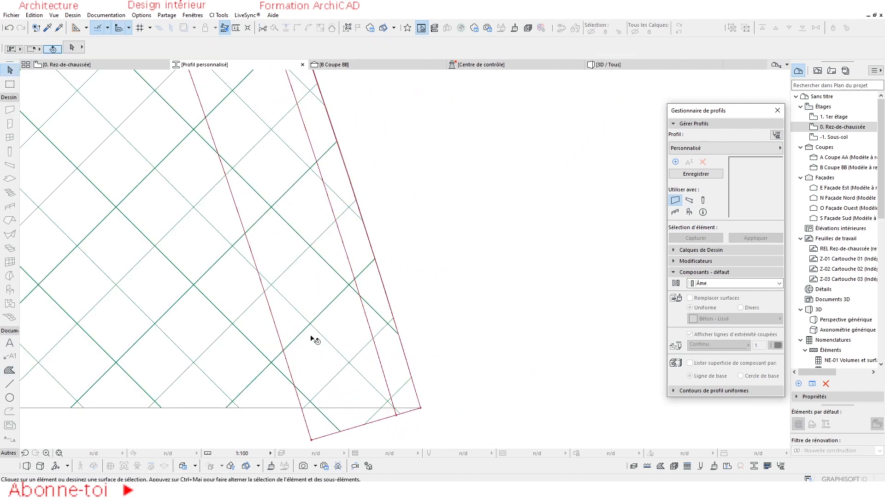
{"action": "scroll", "coordinate": [233, 332], "scroll_direction": "down", "scroll_amount": 2}
Insert a node in the bottom edge of the fill spanning the arch opening, placed on the right leg's inner bottom corner
{"action": "left_click", "coordinate": [365, 358]}
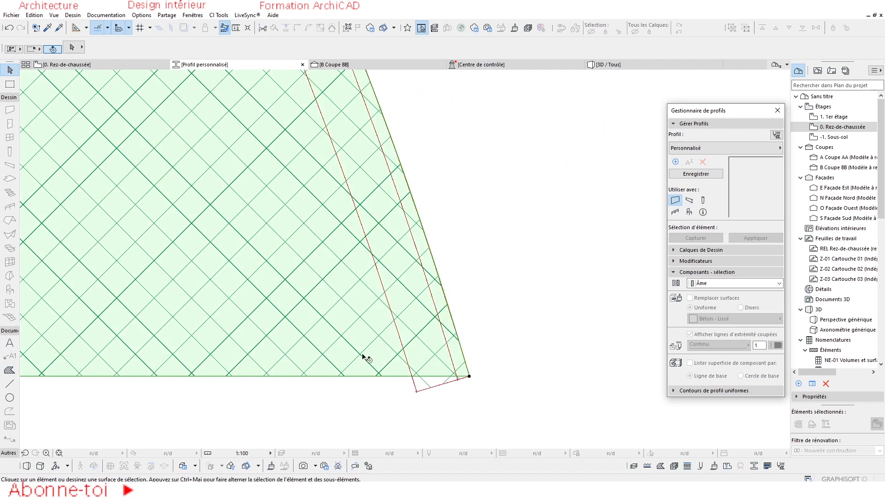
{"action": "left_click", "coordinate": [436, 376]}
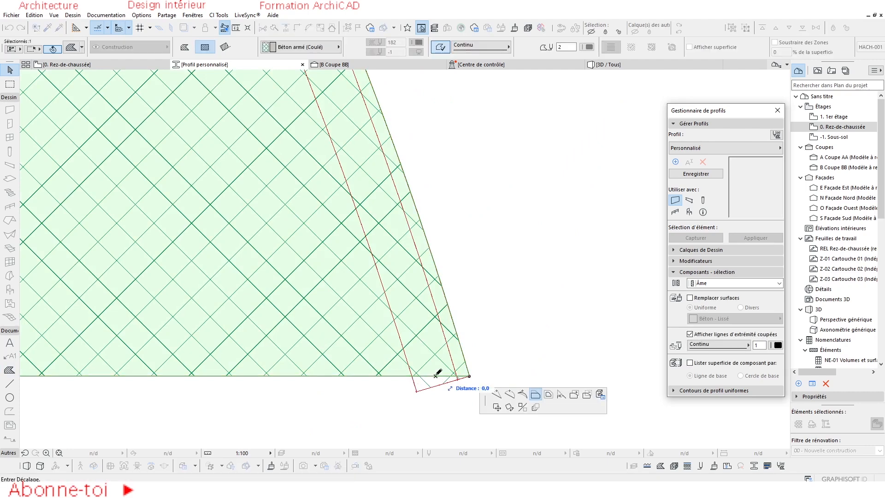
{"action": "left_click", "coordinate": [496, 394]}
{"action": "scroll", "coordinate": [414, 388], "scroll_direction": "up", "scroll_amount": 3}
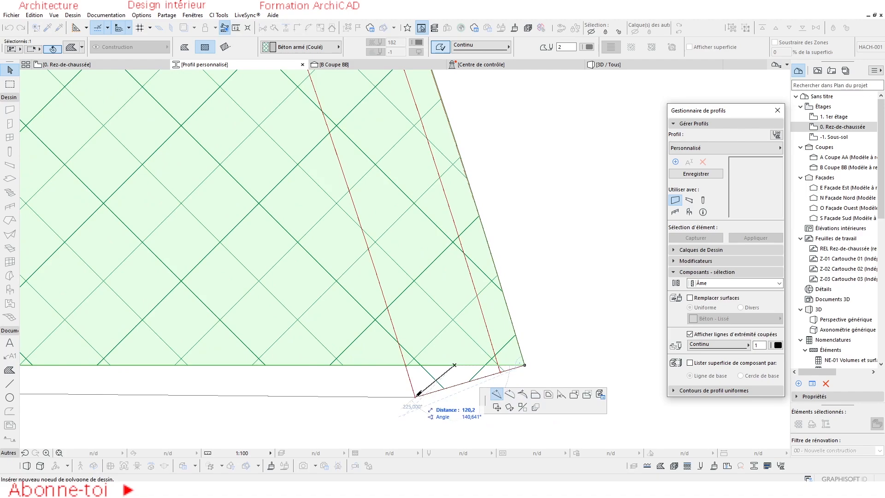
{"action": "left_click", "coordinate": [417, 394]}
Insert a second node in the spanning fill's bottom edge, placed on the left leg's inner bottom corner
{"action": "scroll", "coordinate": [458, 356], "scroll_direction": "down", "scroll_amount": 4}
{"action": "scroll", "coordinate": [209, 311], "scroll_direction": "up", "scroll_amount": 3}
{"action": "scroll", "coordinate": [223, 309], "scroll_direction": "up", "scroll_amount": 5}
{"action": "left_click", "coordinate": [335, 286]}
{"action": "scroll", "coordinate": [300, 317], "scroll_direction": "up", "scroll_amount": 2}
{"action": "left_click", "coordinate": [308, 319]}
{"action": "scroll", "coordinate": [304, 323], "scroll_direction": "down", "scroll_amount": 2}
Subtract the area inside the offset red curve from the spanning fill, tracing it automatically from a point in the opening
{"action": "left_click", "coordinate": [296, 330]}
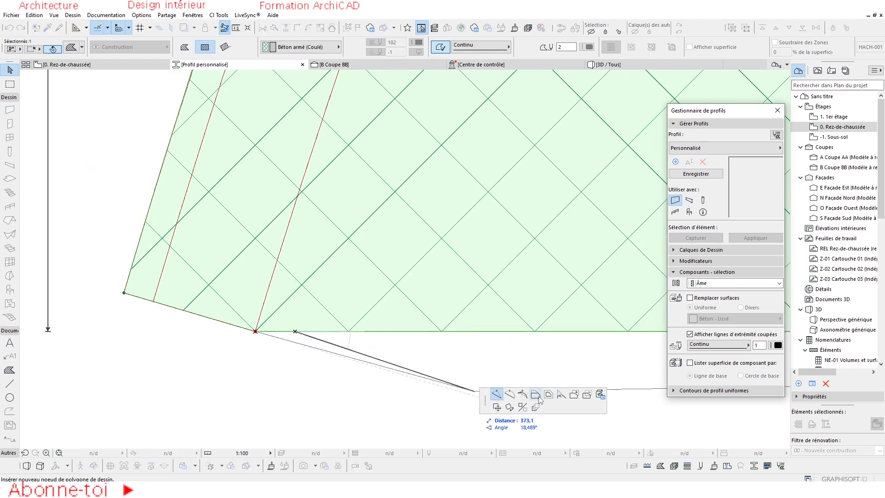
{"action": "left_click", "coordinate": [589, 396]}
{"action": "key", "text": "space"}
{"action": "left_click", "coordinate": [427, 265]}
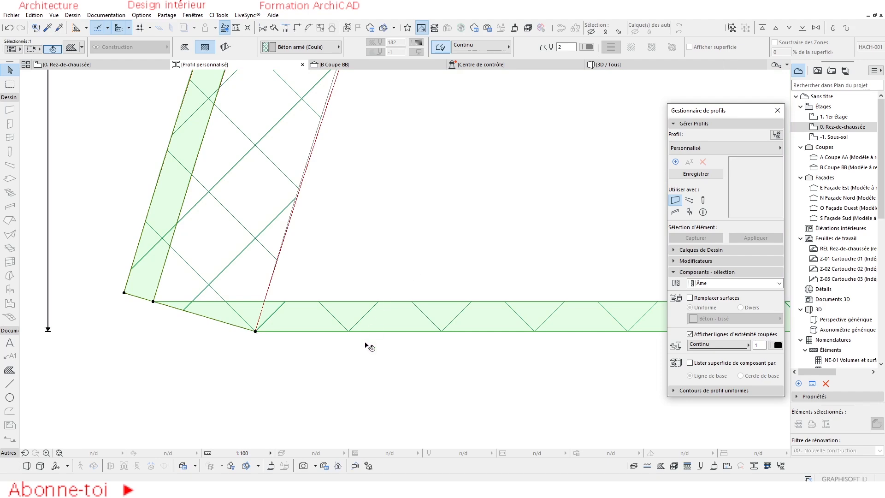
Subtract the leftover horizontal band between the two arch legs from the outer fill
{"action": "scroll", "coordinate": [370, 346], "scroll_direction": "down", "scroll_amount": 3}
{"action": "middle_click_drag", "start_coordinate": [373, 344], "coordinate": [117, 317]}
{"action": "scroll", "coordinate": [233, 334], "scroll_direction": "down", "scroll_amount": 4}
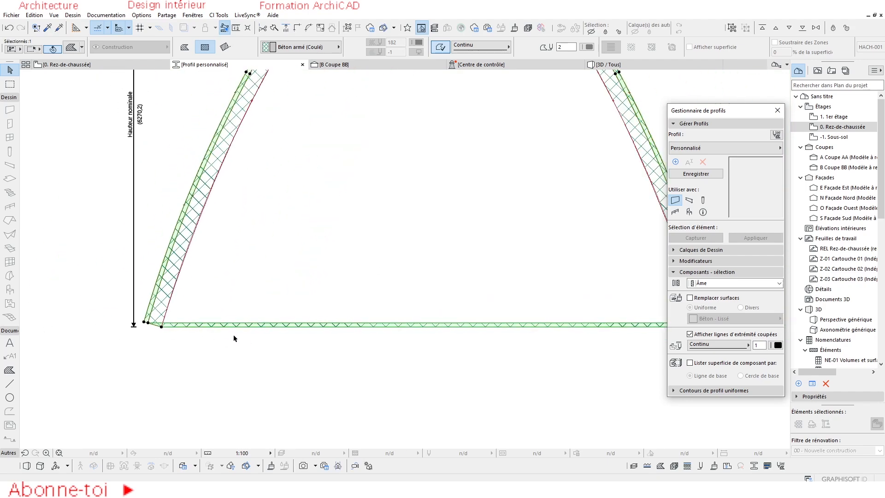
{"action": "scroll", "coordinate": [307, 91], "scroll_direction": "up", "scroll_amount": 2}
{"action": "middle_click_drag", "start_coordinate": [264, 305], "coordinate": [286, 233]}
{"action": "scroll", "coordinate": [286, 233], "scroll_direction": "down", "scroll_amount": 2}
{"action": "middle_click_drag", "start_coordinate": [139, 390], "coordinate": [203, 252]}
{"action": "scroll", "coordinate": [219, 254], "scroll_direction": "up", "scroll_amount": 4}
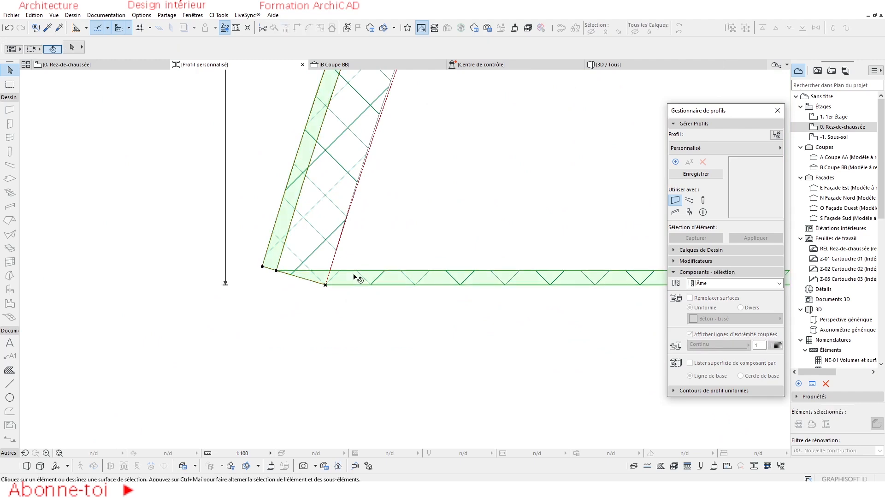
{"action": "left_click", "coordinate": [325, 285]}
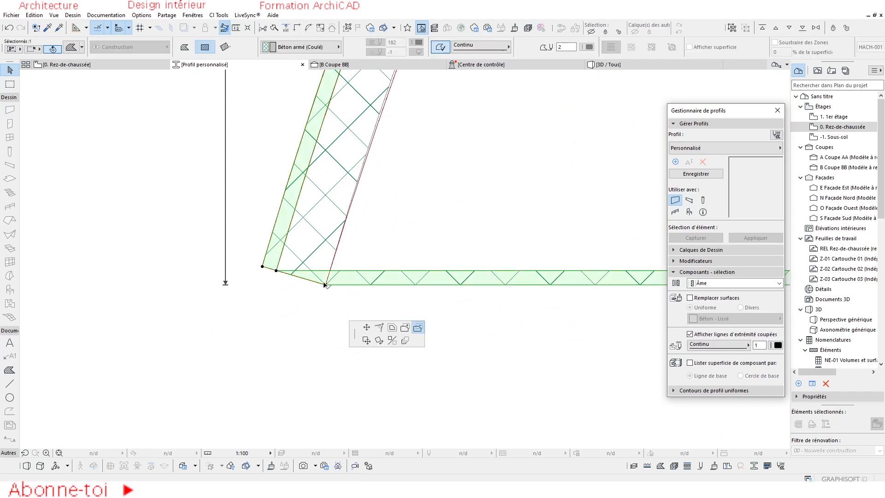
{"action": "left_click", "coordinate": [363, 277]}
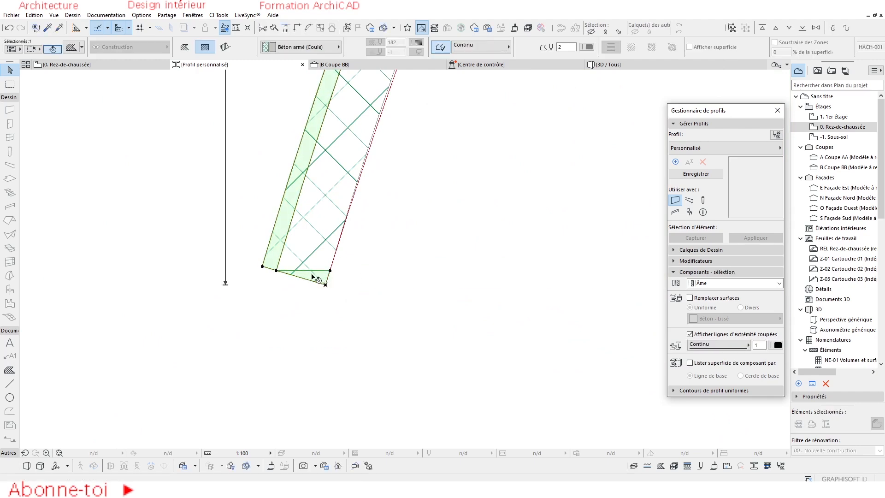
{"action": "scroll", "coordinate": [315, 276], "scroll_direction": "up", "scroll_amount": 3}
{"action": "left_click", "coordinate": [469, 263]}
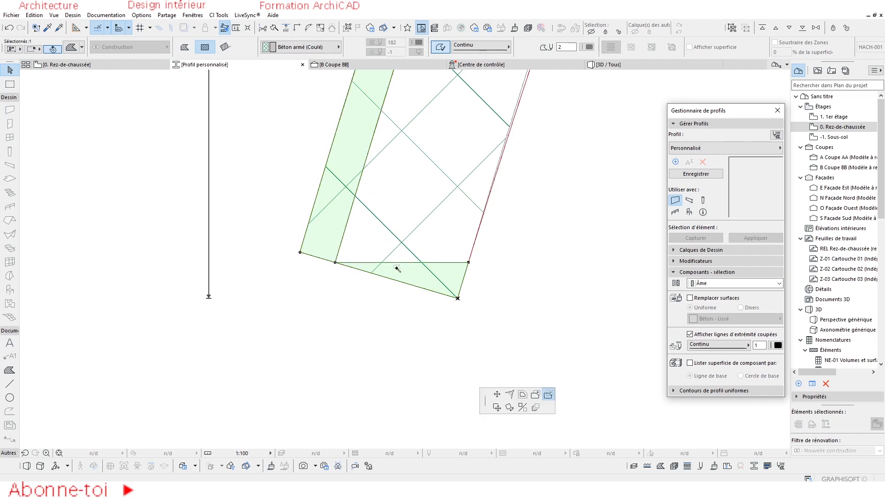
{"action": "key", "text": "Escape"}
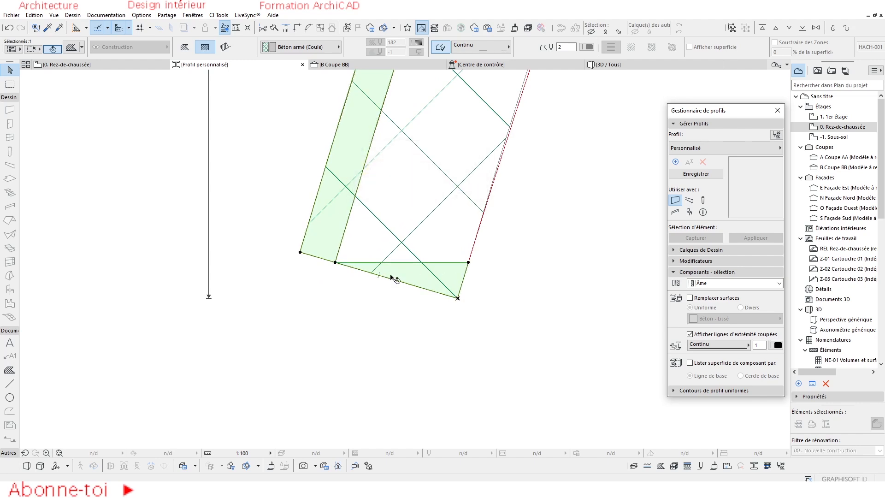
{"action": "scroll", "coordinate": [361, 259], "scroll_direction": "up", "scroll_amount": 2}
{"action": "left_click", "coordinate": [584, 272]}
{"action": "left_click", "coordinate": [568, 273]}
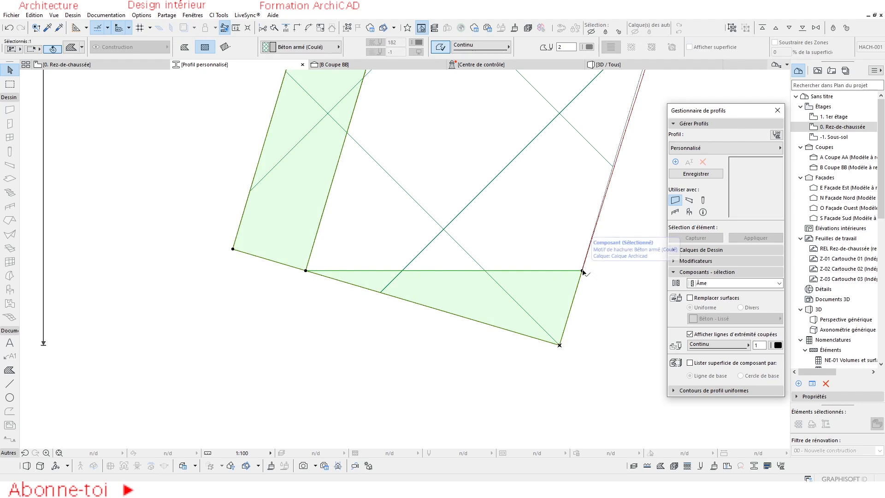
{"action": "left_click", "coordinate": [582, 271]}
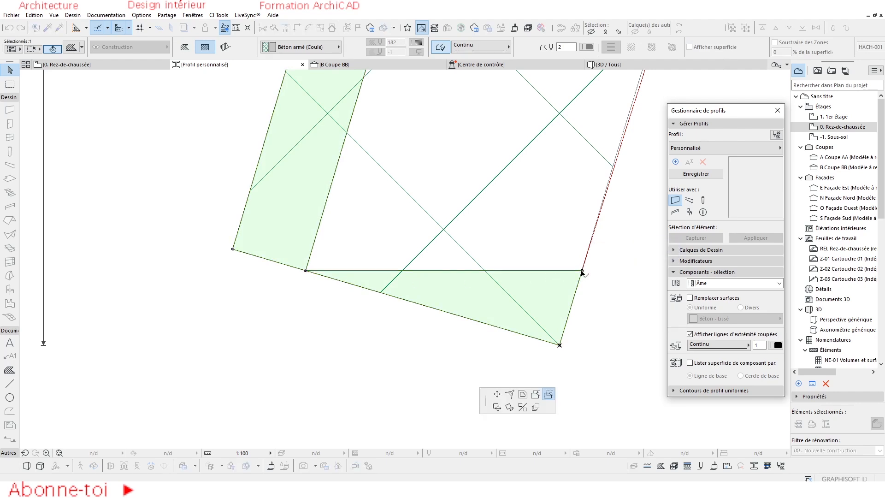
{"action": "left_click", "coordinate": [387, 281]}
Collapse the leftover wedge at the left leg's foot by moving its nodes onto the outer strip's inner bottom corner
{"action": "left_click", "coordinate": [582, 271]}
{"action": "left_click", "coordinate": [496, 395]}
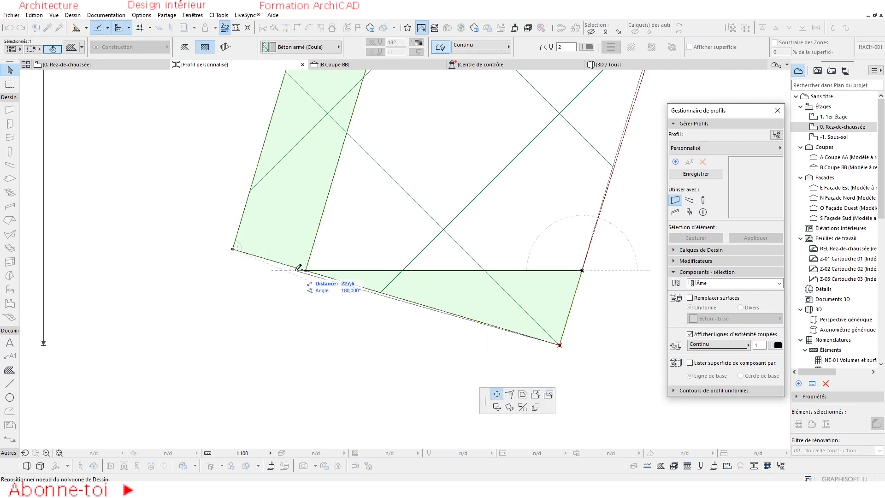
{"action": "left_click", "coordinate": [315, 273]}
{"action": "left_click", "coordinate": [560, 345]}
{"action": "scroll", "coordinate": [295, 267], "scroll_direction": "up", "scroll_amount": 5}
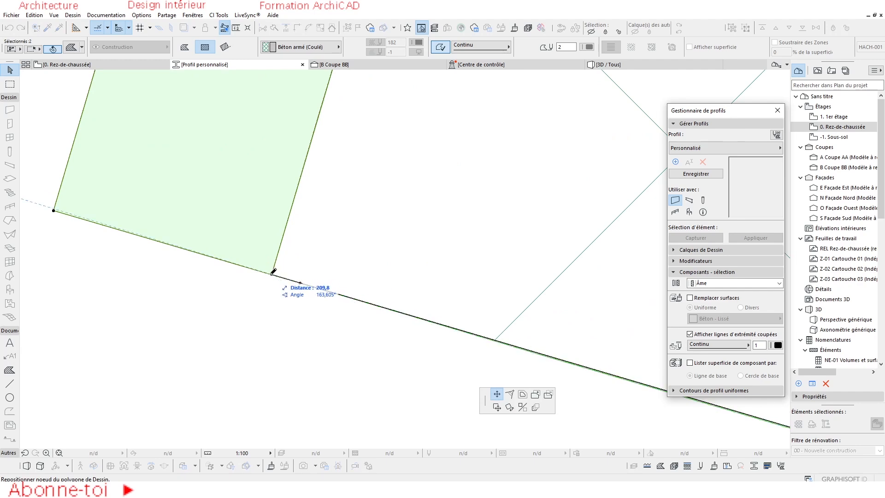
{"action": "left_click", "coordinate": [271, 274]}
{"action": "left_click", "coordinate": [300, 283]}
{"action": "left_click", "coordinate": [275, 270]}
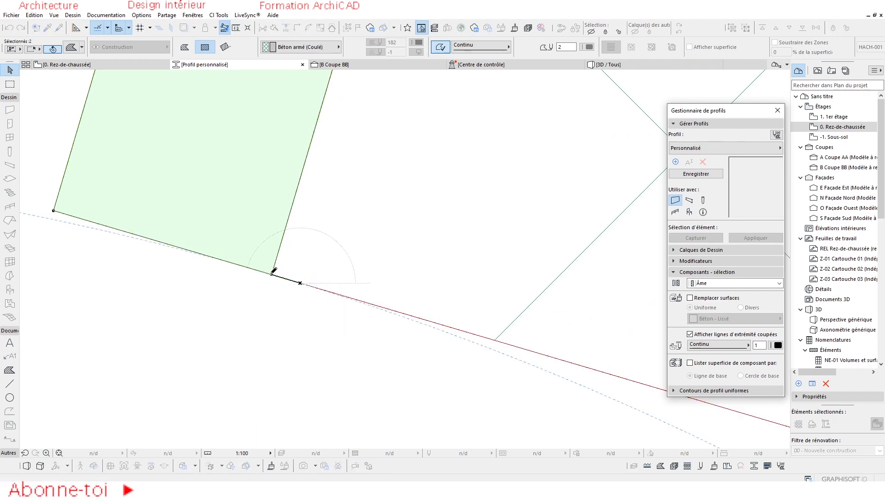
{"action": "left_click", "coordinate": [300, 283]}
{"action": "left_click", "coordinate": [271, 275]}
Delete the leftover sliver beside the outer strip's corner at the left foot and select the outer strip fill
{"action": "left_click", "coordinate": [310, 256]}
{"action": "scroll", "coordinate": [278, 265], "scroll_direction": "up", "scroll_amount": 3}
{"action": "left_click", "coordinate": [301, 287]}
{"action": "left_click", "coordinate": [196, 291]}
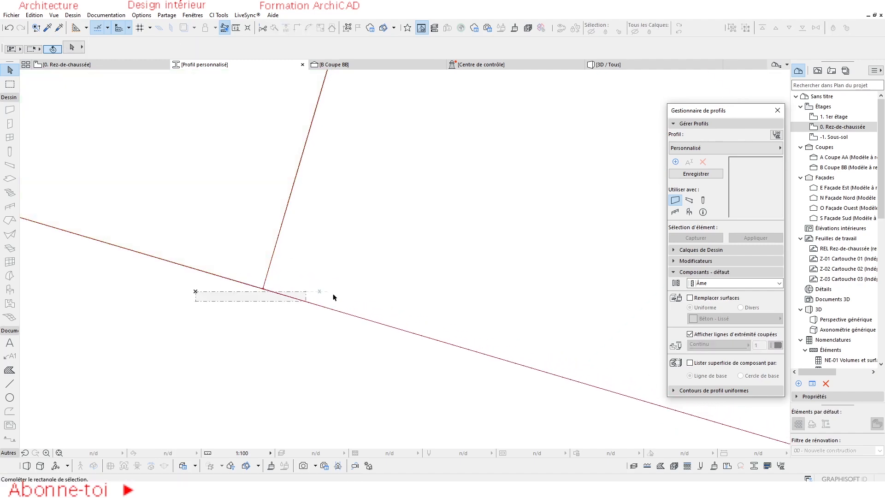
{"action": "left_click", "coordinate": [273, 350]}
{"action": "left_click", "coordinate": [356, 279]}
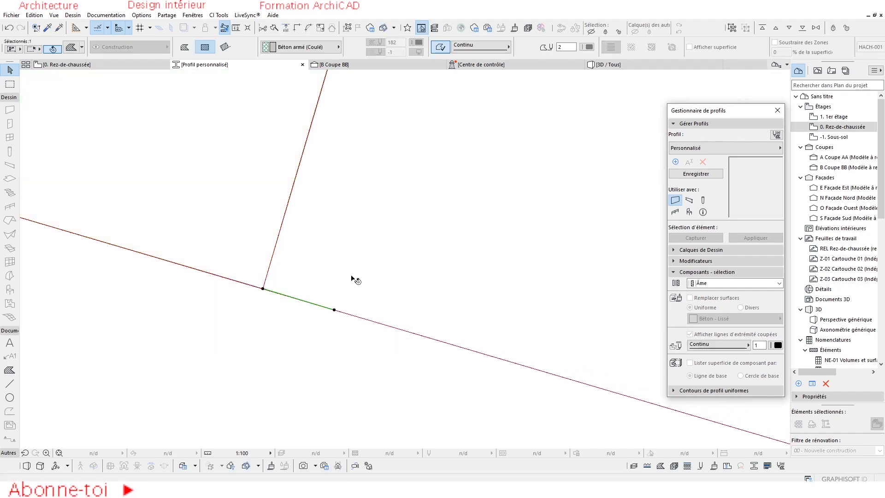
{"action": "left_click", "coordinate": [245, 251]}
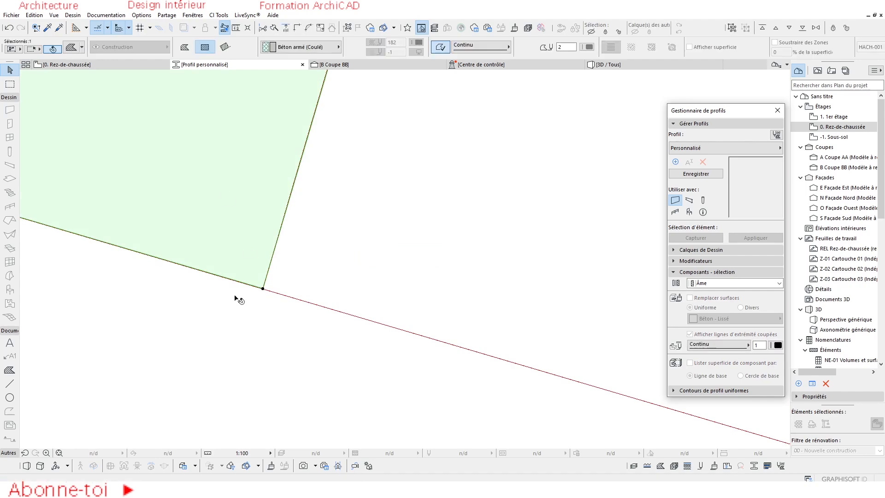
Subtract the triangular wedge at the right leg's foot from the outer fill, using a polygonal outline that starts at the strip's inner corner
{"action": "scroll", "coordinate": [203, 282], "scroll_direction": "down", "scroll_amount": 15}
{"action": "scroll", "coordinate": [456, 286], "scroll_direction": "up", "scroll_amount": 10}
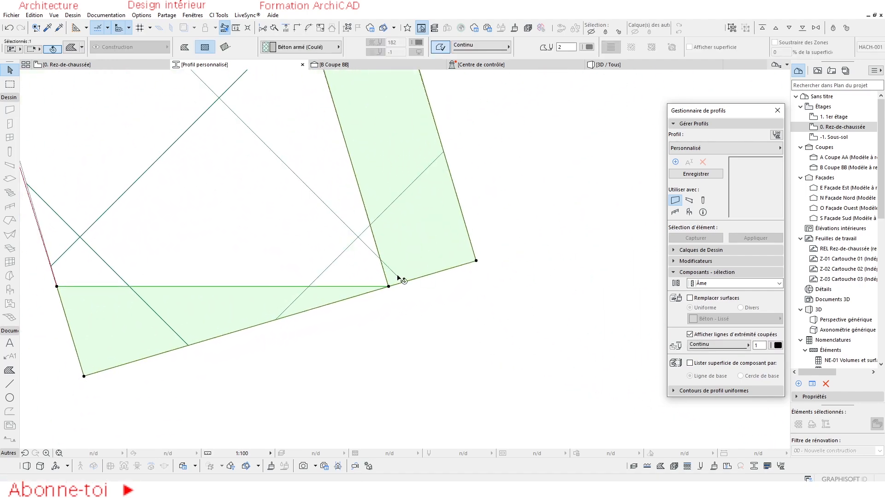
{"action": "left_click", "coordinate": [389, 287]}
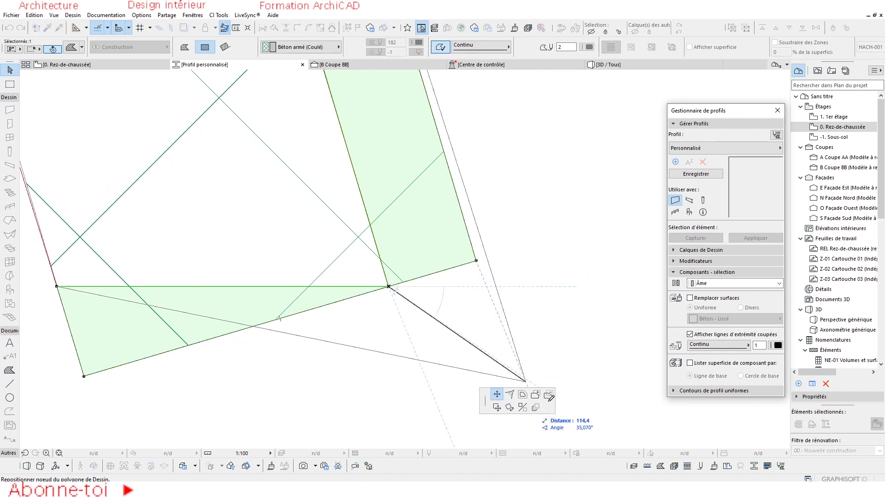
{"action": "left_click", "coordinate": [389, 286]}
{"action": "left_click", "coordinate": [440, 340]}
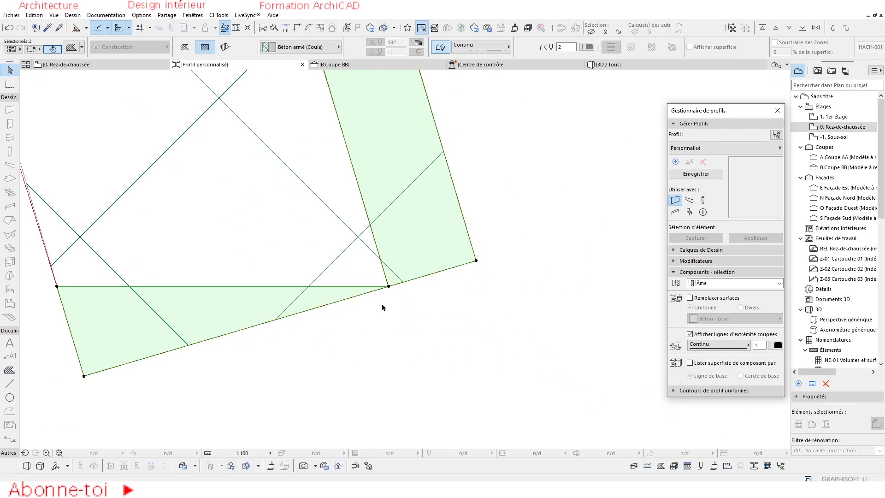
{"action": "left_click", "coordinate": [389, 286]}
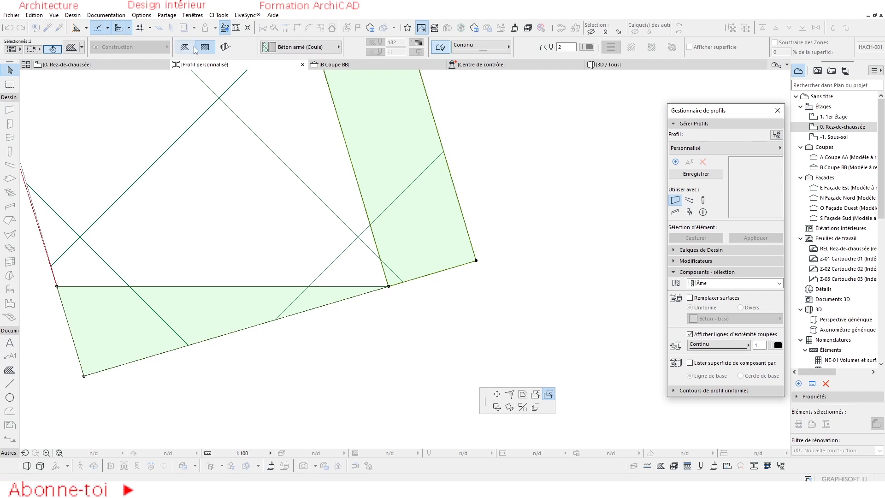
{"action": "left_click", "coordinate": [388, 286]}
{"action": "left_click", "coordinate": [407, 312]}
{"action": "left_click", "coordinate": [324, 376]}
{"action": "left_click", "coordinate": [51, 376]}
{"action": "left_click", "coordinate": [44, 258]}
{"action": "left_click", "coordinate": [178, 240]}
{"action": "left_click", "coordinate": [313, 245]}
{"action": "left_click", "coordinate": [389, 286]}
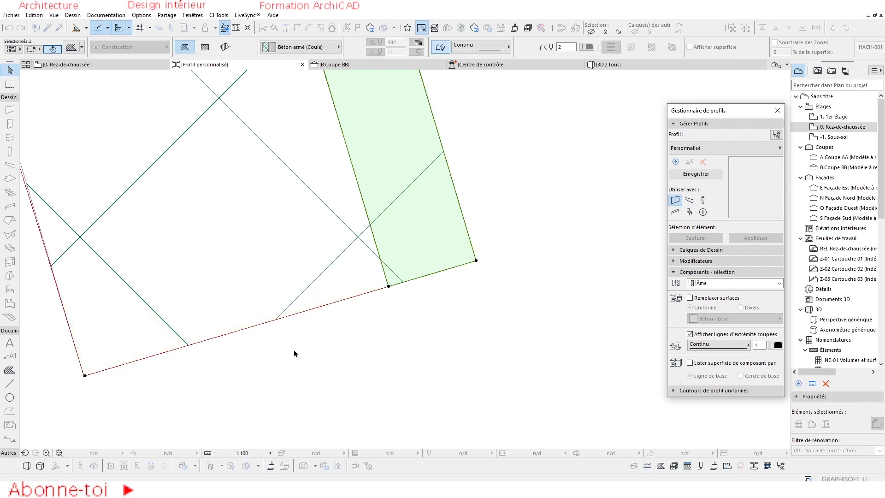
Clear the leftover fragment at the right leg's inner bottom corner and select the outer strip fill
{"action": "left_click", "coordinate": [103, 396]}
{"action": "left_click", "coordinate": [180, 415]}
{"action": "scroll", "coordinate": [388, 383], "scroll_direction": "down", "scroll_amount": 5}
{"action": "middle_click_drag", "start_coordinate": [382, 336], "coordinate": [355, 275]}
{"action": "left_click", "coordinate": [361, 292]}
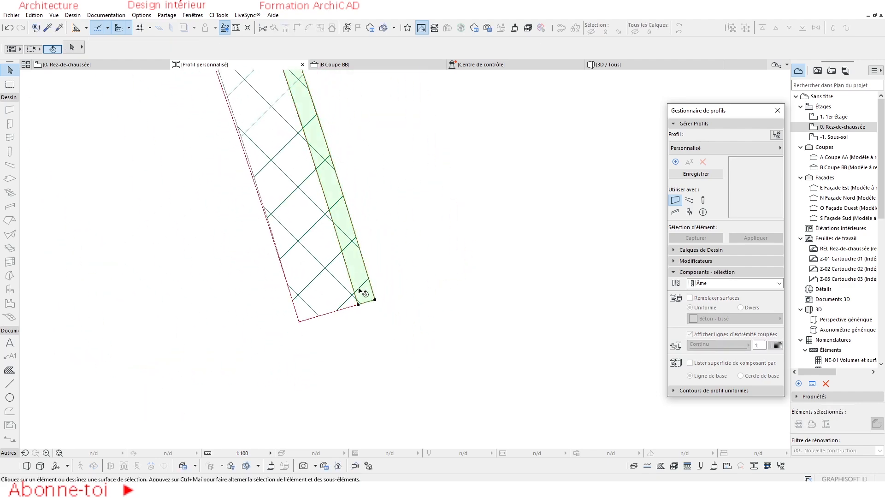
Examine the outer strip fill along the whole arch and at the feet of both legs
{"action": "scroll", "coordinate": [465, 336], "scroll_direction": "down", "scroll_amount": 8}
{"action": "scroll", "coordinate": [486, 298], "scroll_direction": "down", "scroll_amount": 1}
{"action": "scroll", "coordinate": [366, 154], "scroll_direction": "up", "scroll_amount": 8}
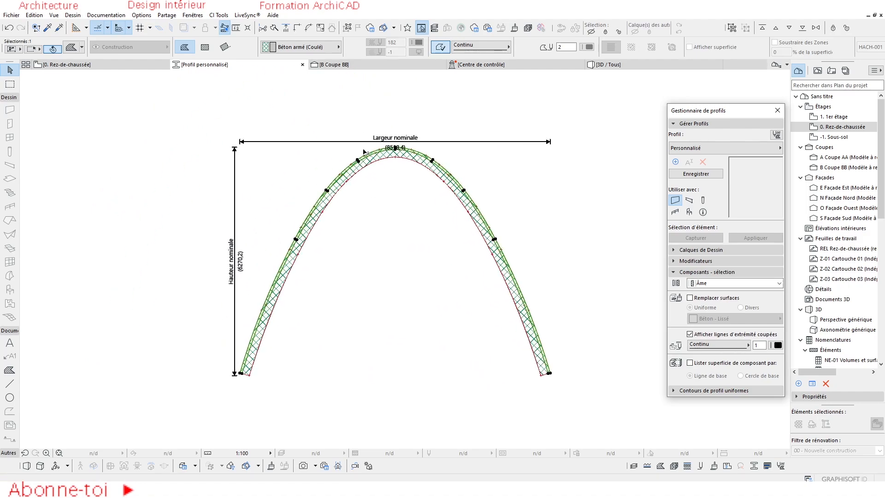
{"action": "scroll", "coordinate": [322, 141], "scroll_direction": "down", "scroll_amount": 6}
{"action": "scroll", "coordinate": [221, 339], "scroll_direction": "up", "scroll_amount": 7}
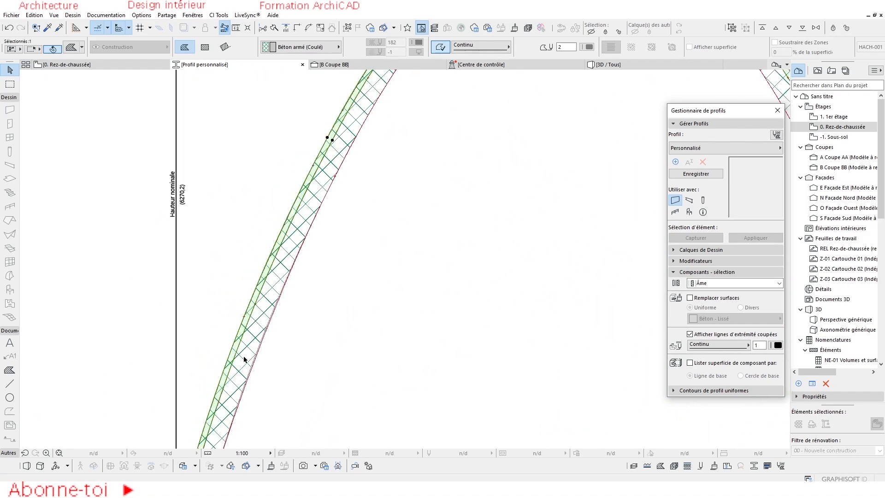
{"action": "scroll", "coordinate": [249, 325], "scroll_direction": "down", "scroll_amount": 7}
{"action": "middle_click_drag", "start_coordinate": [599, 376], "coordinate": [514, 363]}
{"action": "scroll", "coordinate": [515, 364], "scroll_direction": "up", "scroll_amount": 10}
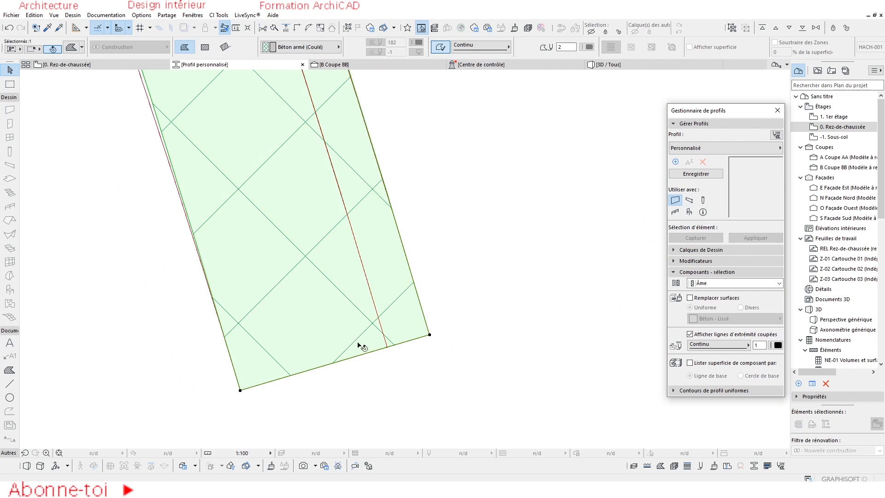
Try to subtract the outer strip's area from the full-thickness concrete fill at the right leg's foot
{"action": "left_click", "coordinate": [240, 391]}
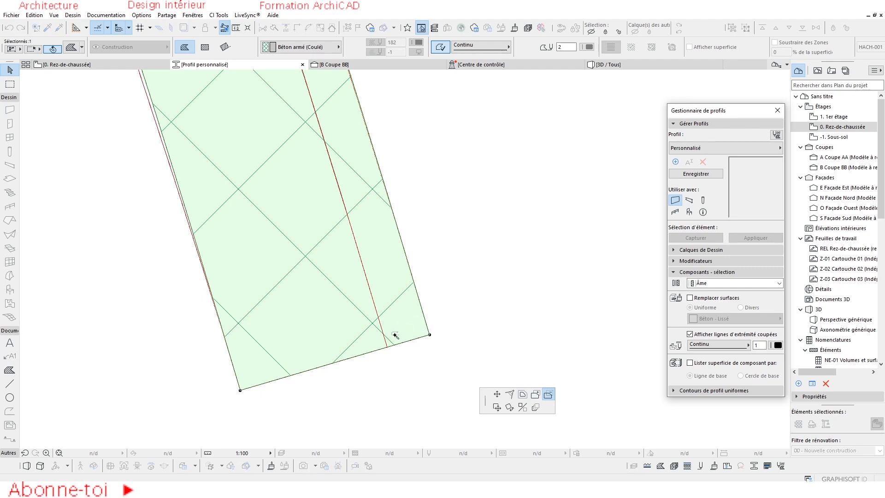
{"action": "left_click", "coordinate": [448, 328]}
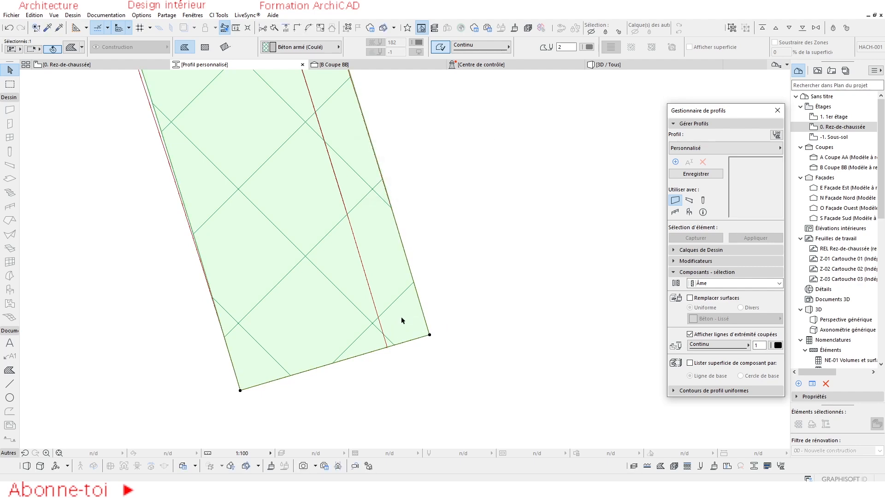
{"action": "left_click", "coordinate": [256, 346]}
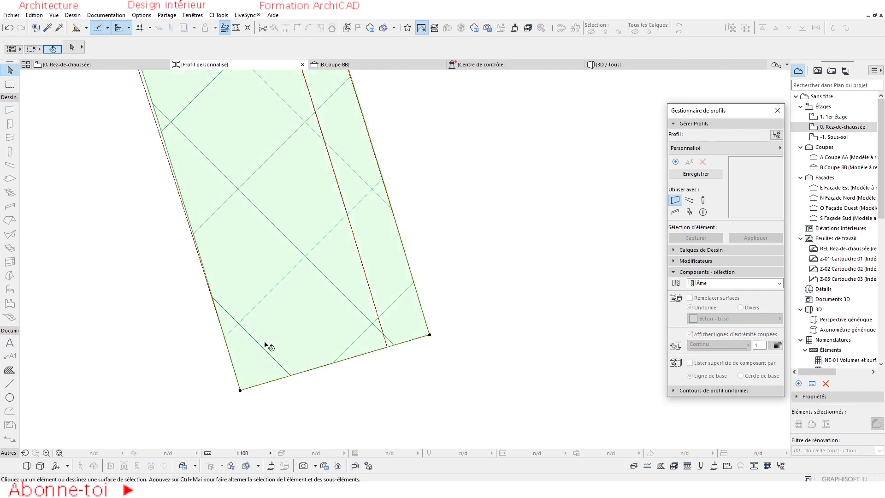
Select both arch fills and move them off the red construction outlines, using the right leg's inner bottom corner as reference point
{"action": "left_click", "coordinate": [376, 306]}
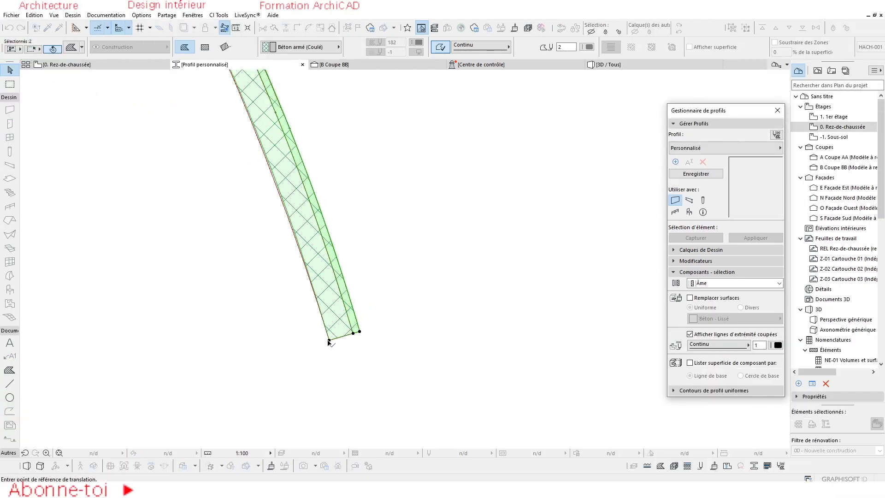
{"action": "left_click", "coordinate": [329, 340]}
{"action": "scroll", "coordinate": [398, 322], "scroll_direction": "down", "scroll_amount": 4}
{"action": "middle_click_drag", "start_coordinate": [434, 372], "coordinate": [414, 301]}
{"action": "left_click", "coordinate": [380, 387]}
{"action": "scroll", "coordinate": [368, 384], "scroll_direction": "up", "scroll_amount": 8}
{"action": "key", "text": "Escape"}
Subtract the outer strip's area from the moved full-thickness concrete fill so the two fills do not overlap
{"action": "left_click", "coordinate": [318, 379]}
{"action": "left_click", "coordinate": [318, 379]}
{"action": "scroll", "coordinate": [305, 362], "scroll_direction": "up", "scroll_amount": 5}
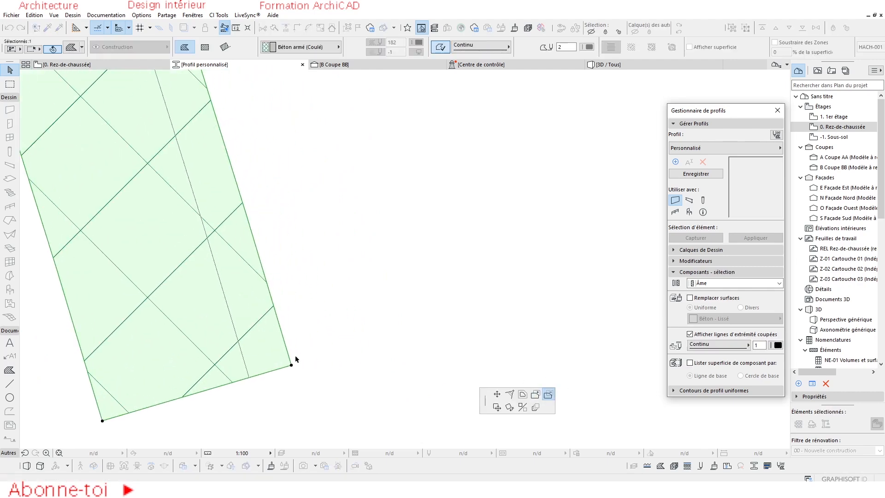
{"action": "key", "text": "Escape"}
Move both fills back onto the construction outlines, snapping the right leg's inner bottom corner to the matching outline corner
{"action": "scroll", "coordinate": [415, 366], "scroll_direction": "down", "scroll_amount": 4}
{"action": "left_click_drag", "start_coordinate": [386, 276], "coordinate": [254, 397]}
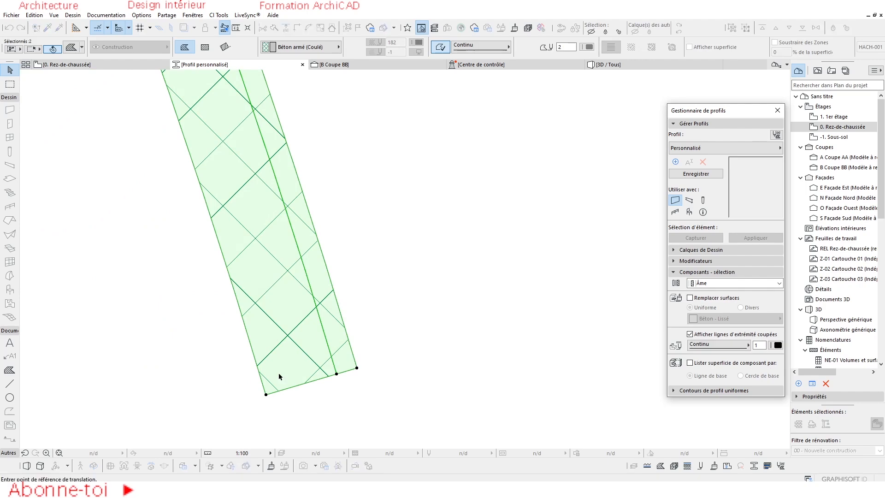
{"action": "left_click", "coordinate": [268, 394]}
{"action": "scroll", "coordinate": [336, 325], "scroll_direction": "down", "scroll_amount": 4}
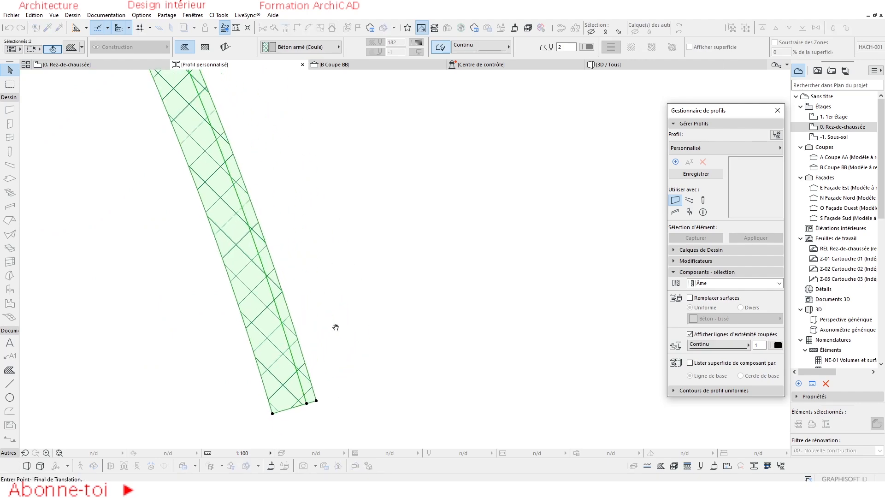
{"action": "scroll", "coordinate": [282, 253], "scroll_direction": "up", "scroll_amount": 6}
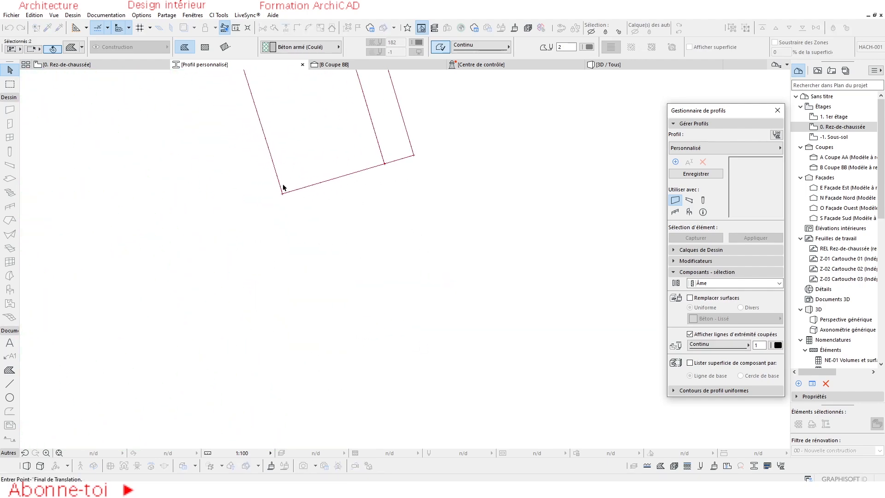
{"action": "left_click", "coordinate": [282, 193]}
{"action": "scroll", "coordinate": [510, 324], "scroll_direction": "down", "scroll_amount": 6}
{"action": "mouse_move", "coordinate": [511, 291]}
{"action": "middle_mouse_down"}
{"action": "mouse_move", "coordinate": [458, 316]}
{"action": "mouse_move", "coordinate": [409, 314]}
{"action": "middle_mouse_up"}
{"action": "scroll", "coordinate": [449, 318], "scroll_direction": "up", "scroll_amount": 6}
{"action": "key", "text": "Escape"}
Check the concrete body fill's separate area and select the outer strip fill at the right leg
{"action": "left_click", "coordinate": [314, 217]}
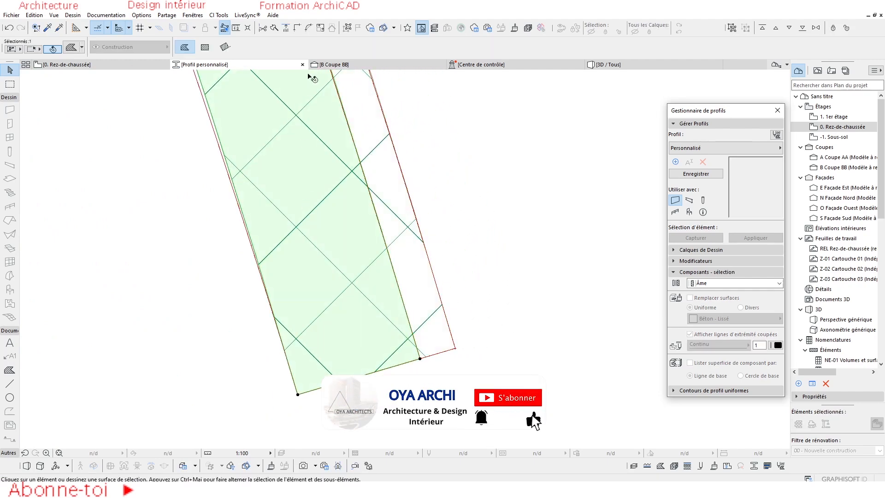
{"action": "left_click", "coordinate": [312, 48]}
{"action": "left_click", "coordinate": [356, 154]}
{"action": "left_click", "coordinate": [414, 239]}
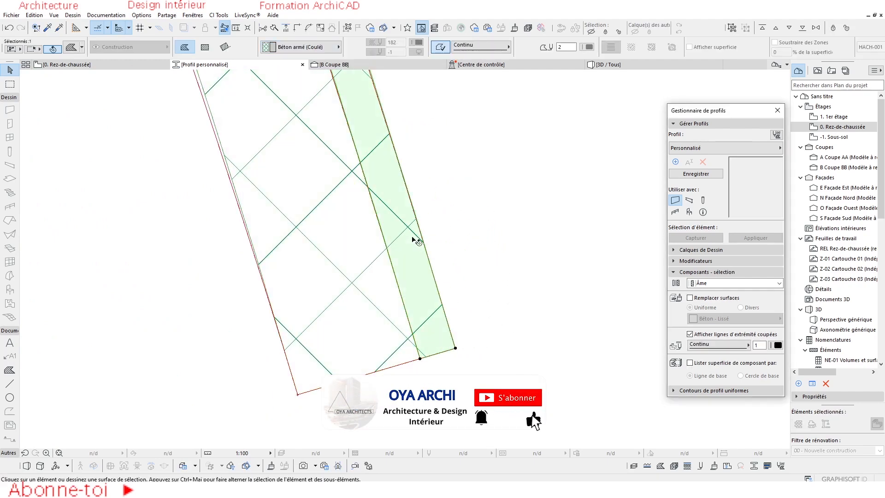
Assign the Finition int - Enduit minéral building material to the outer strip fill
{"action": "left_click", "coordinate": [322, 49]}
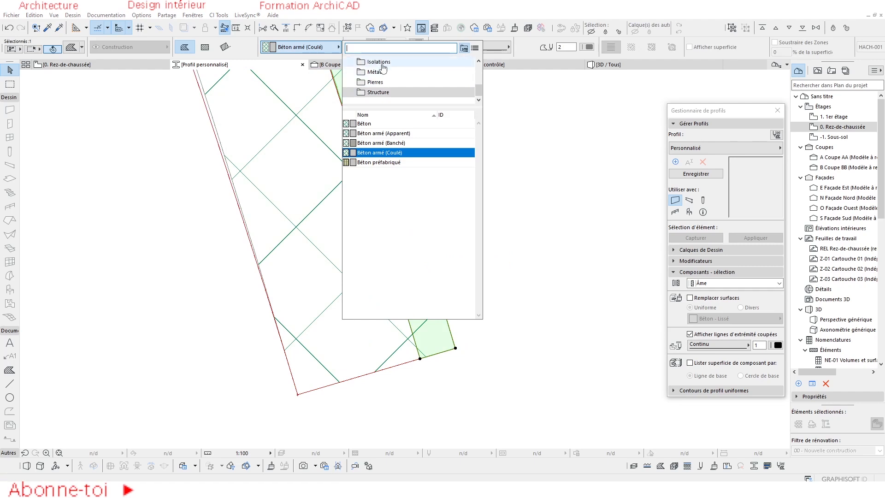
{"action": "type", "text": "fin"}
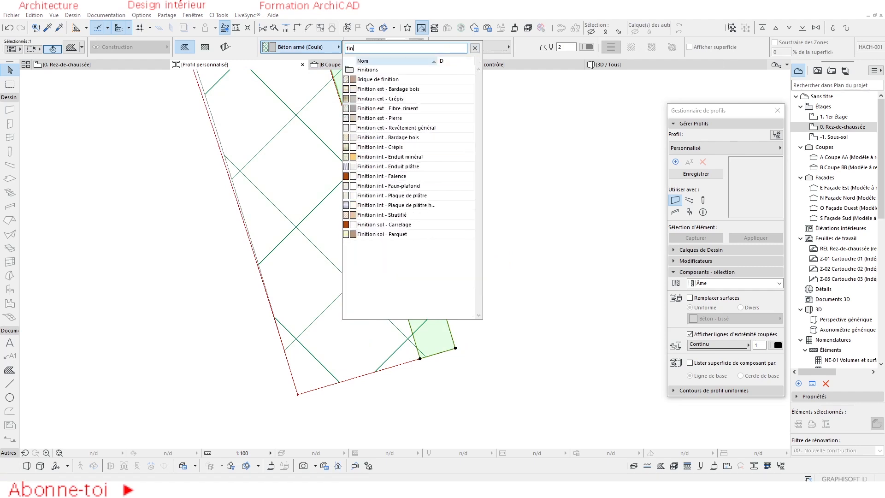
{"action": "left_click", "coordinate": [389, 157]}
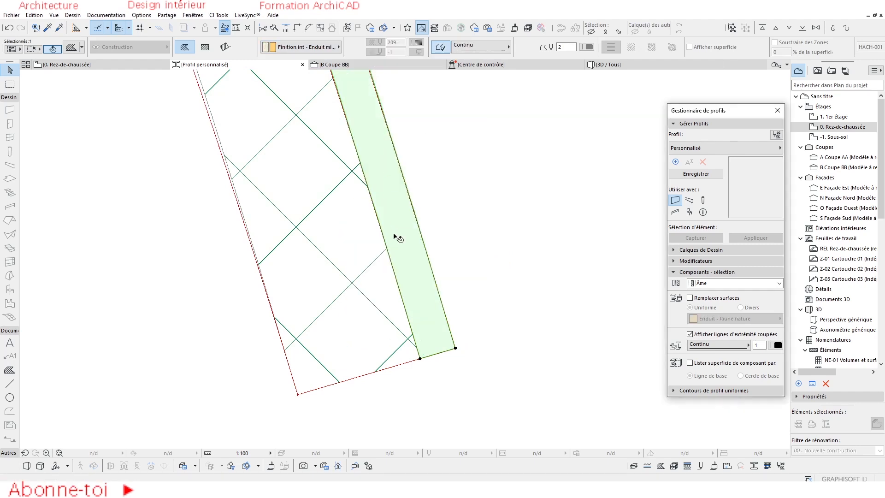
Classify the outer strip's component as Finition and enable a uniform surface replacement for it
{"action": "left_click", "coordinate": [706, 285]}
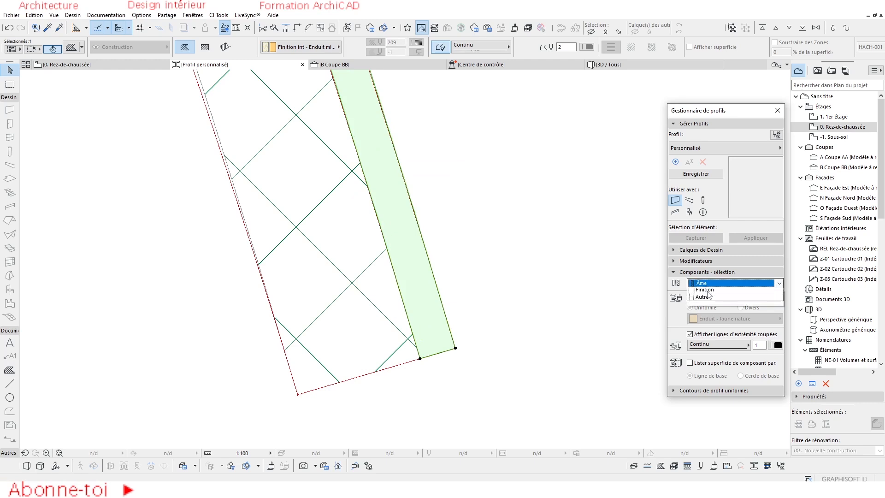
{"action": "left_click", "coordinate": [715, 302]}
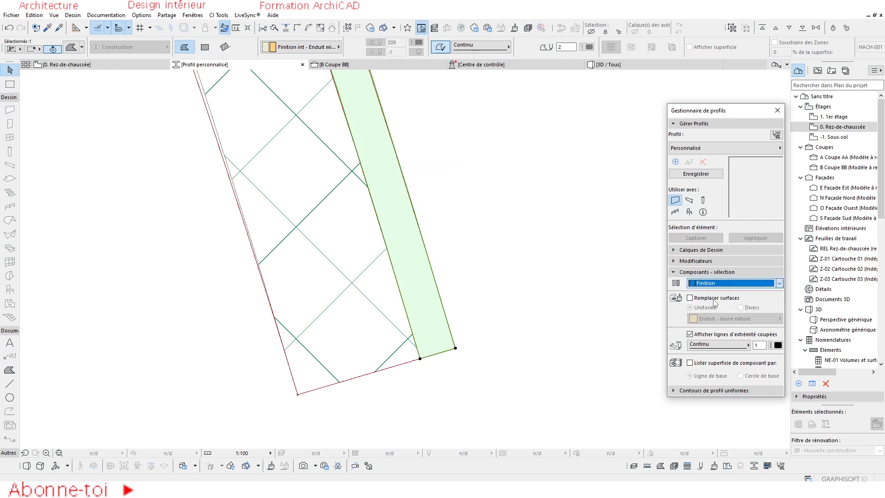
{"action": "left_click", "coordinate": [690, 298]}
{"action": "left_click", "coordinate": [732, 319]}
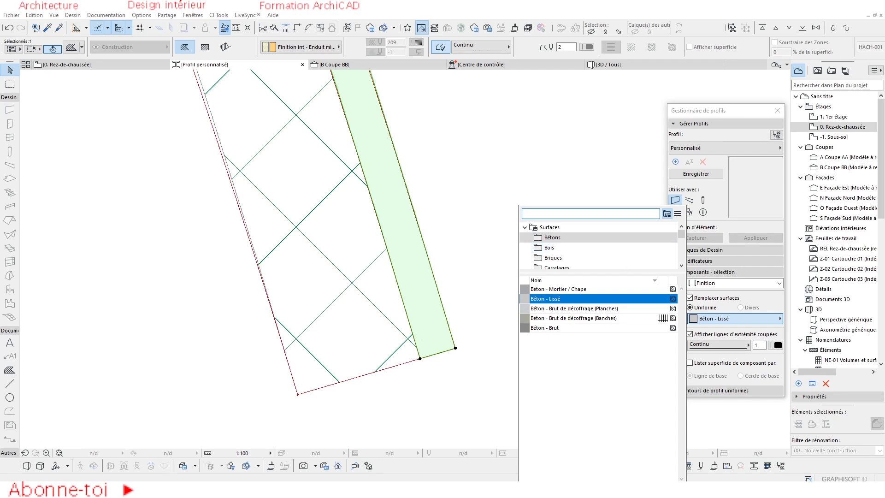
{"action": "key", "text": "alt+Tab"}
{"action": "key", "text": "alt+Tab"}
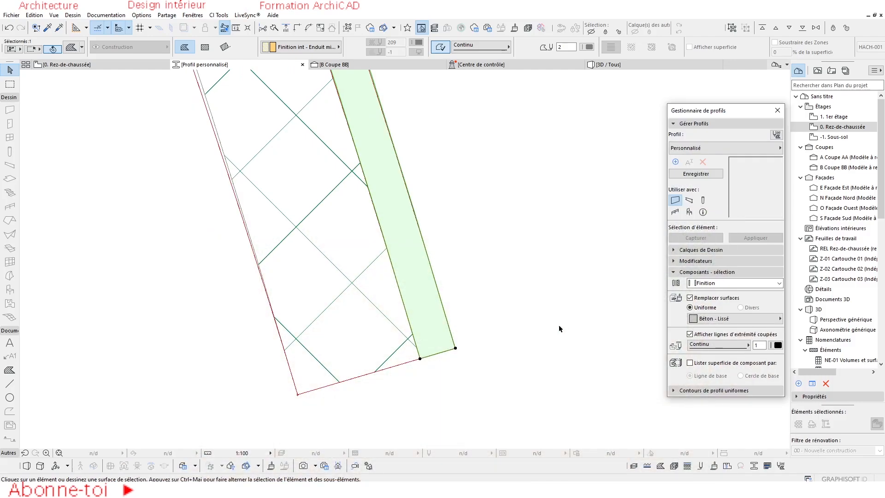
Set the outer strip fill's building material to Brique terre-cuite (extérieur)
{"action": "left_click", "coordinate": [302, 47]}
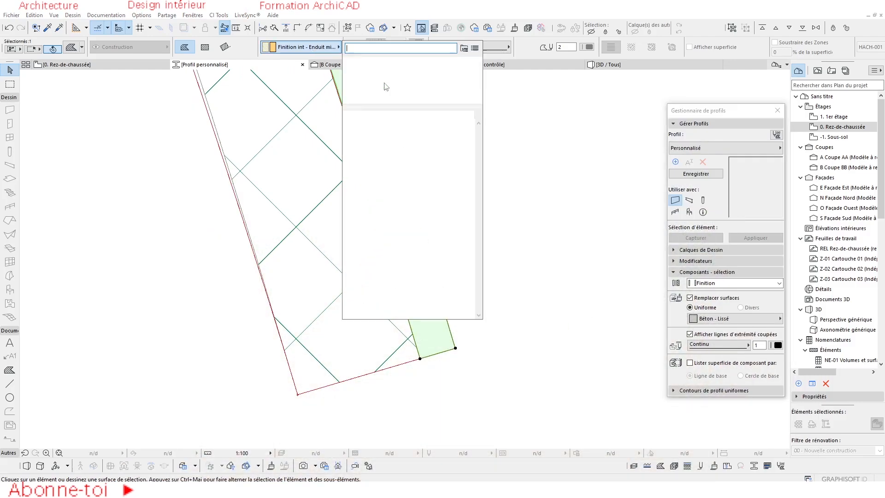
{"action": "type", "text": "briqu"}
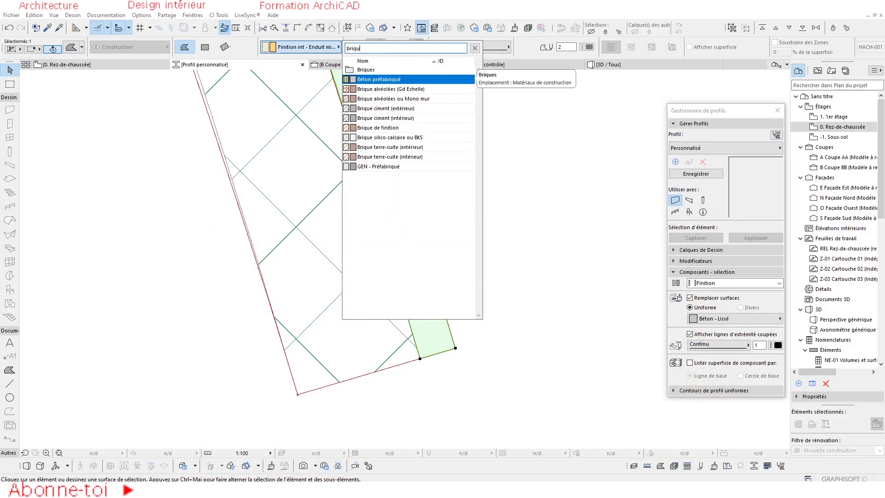
{"action": "left_click", "coordinate": [394, 147]}
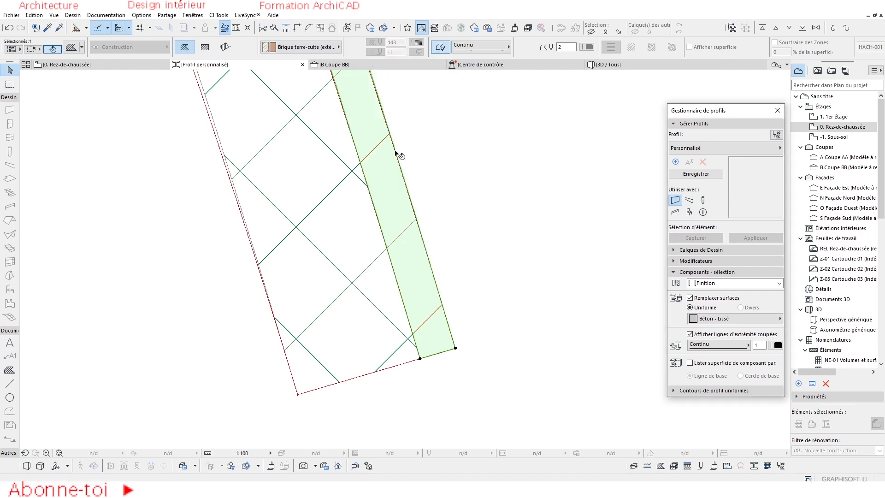
Try to set the outer strip's replacement surface to Brique - Appareil flamand
{"action": "left_click", "coordinate": [695, 318]}
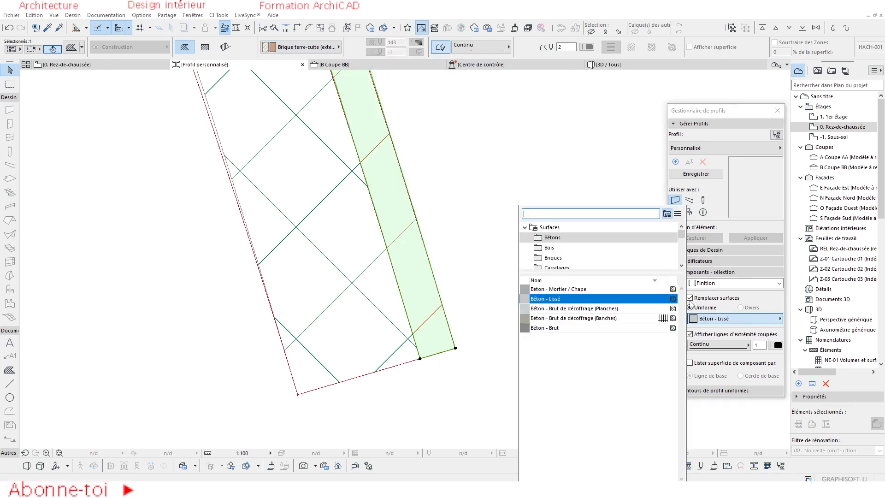
{"action": "type", "text": "bri"}
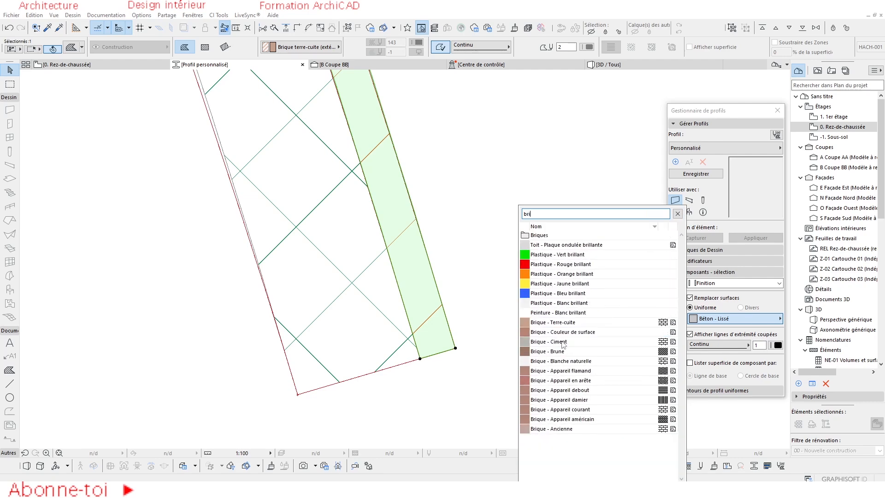
{"action": "left_click", "coordinate": [550, 372]}
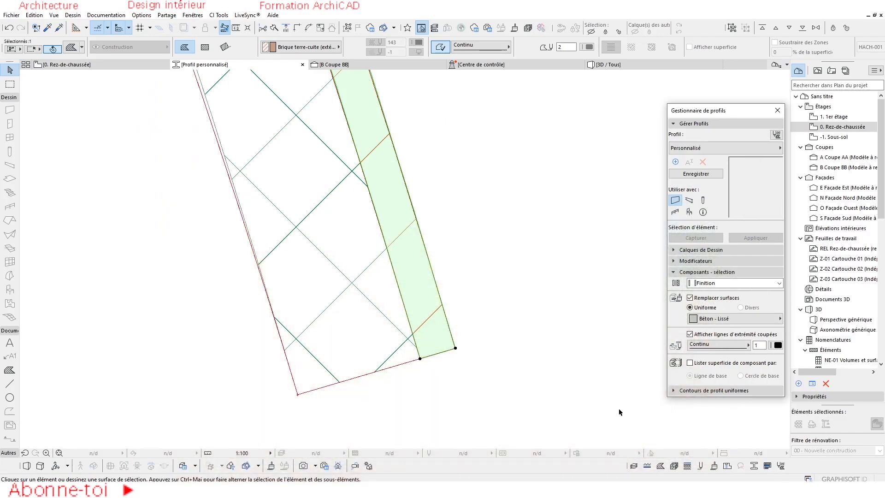
Set the outer strip's replacement surface to Brique - Terre-cuite and deselect the strip
{"action": "left_click", "coordinate": [701, 319]}
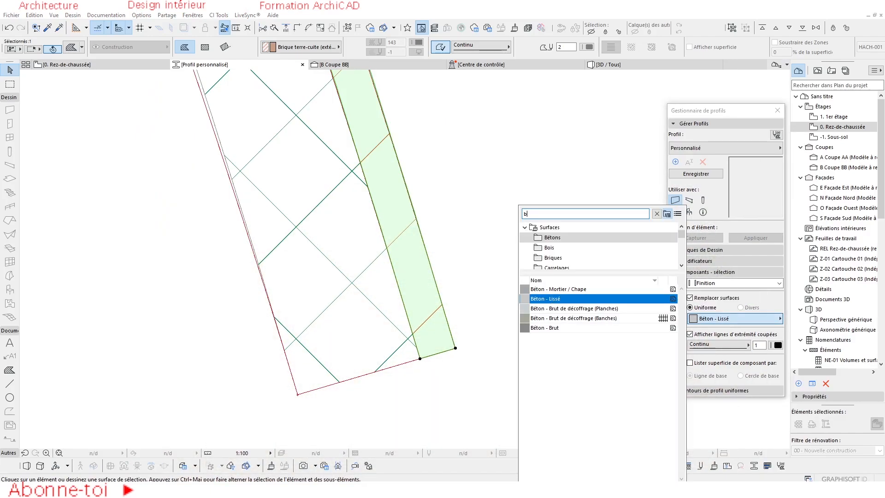
{"action": "type", "text": "bt"}
{"action": "key", "text": "BackSpace"}
{"action": "type", "text": "rique"}
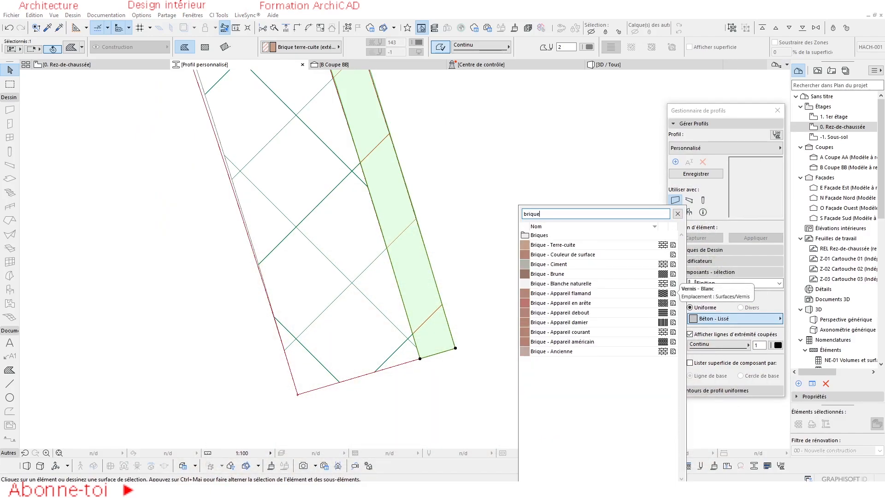
{"action": "left_click", "coordinate": [585, 245]}
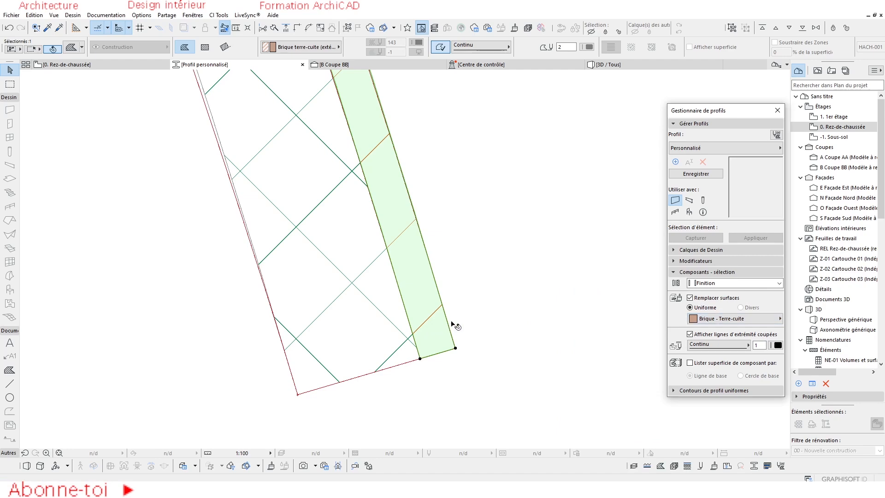
{"action": "scroll", "coordinate": [495, 343], "scroll_direction": "down", "scroll_amount": 3}
{"action": "scroll", "coordinate": [514, 330], "scroll_direction": "up", "scroll_amount": 6}
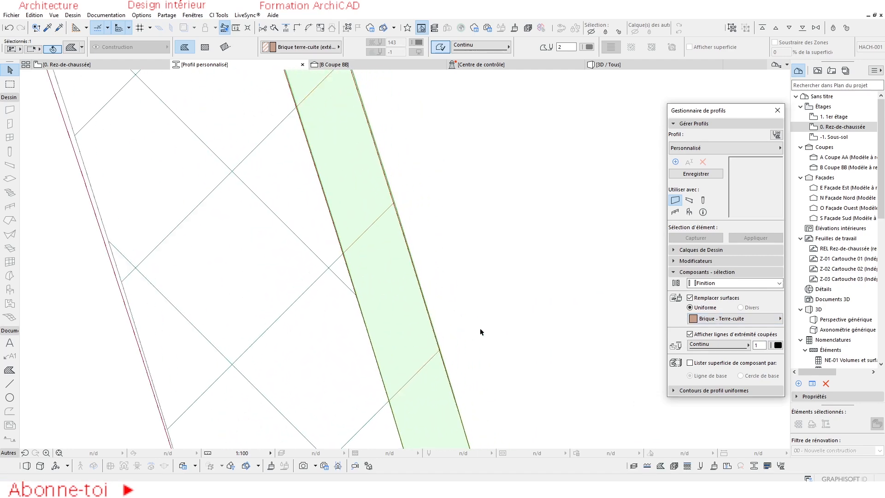
{"action": "scroll", "coordinate": [481, 332], "scroll_direction": "down", "scroll_amount": 5}
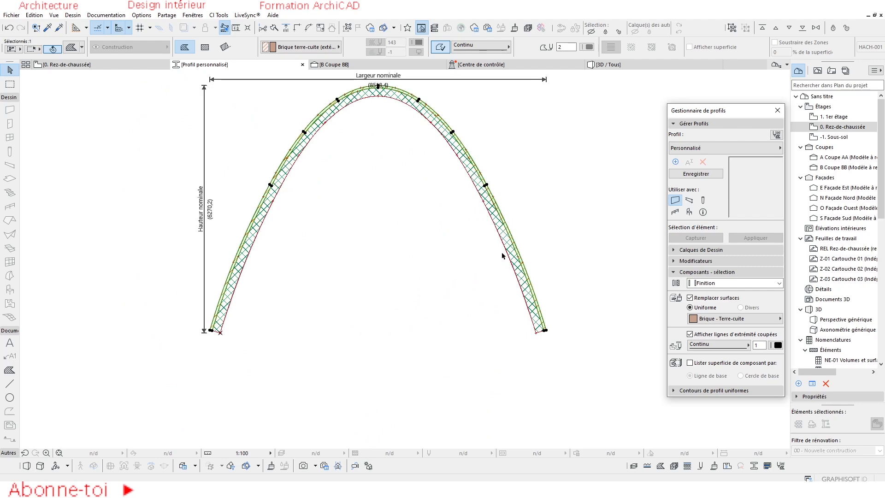
{"action": "left_click", "coordinate": [417, 140]}
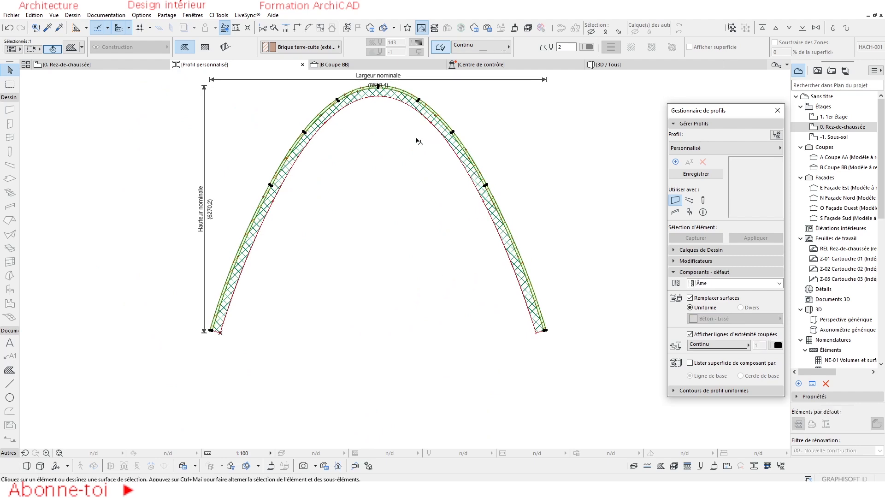
Select all construction splines around the arch with the Spline tool active, delete them, and leave the tool
{"action": "left_click", "coordinate": [10, 332]}
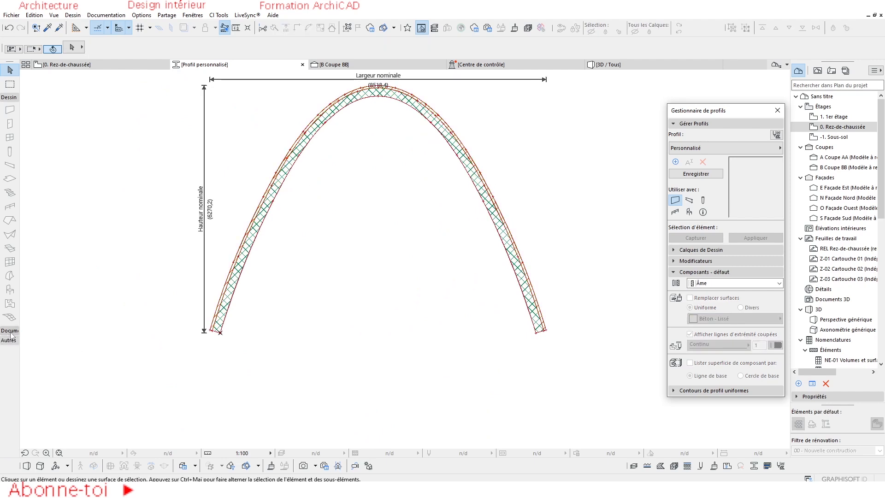
{"action": "scroll", "coordinate": [18, 410], "scroll_direction": "down", "scroll_amount": 2}
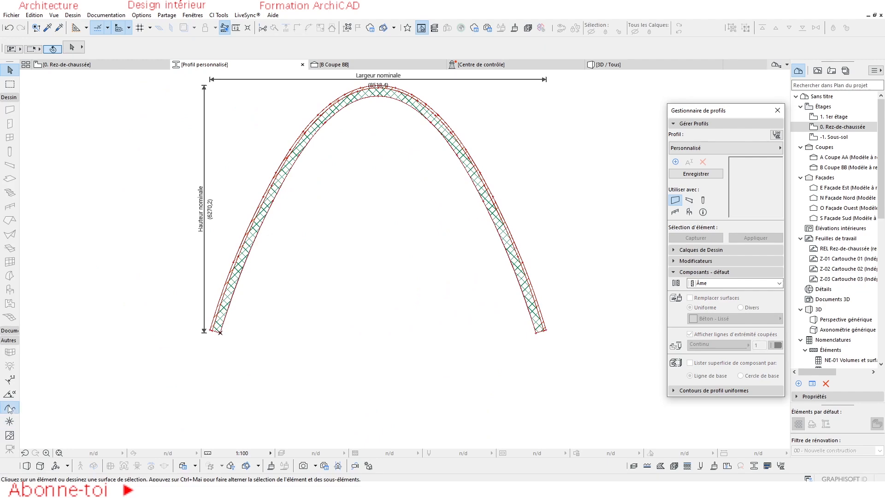
{"action": "left_click", "coordinate": [9, 408]}
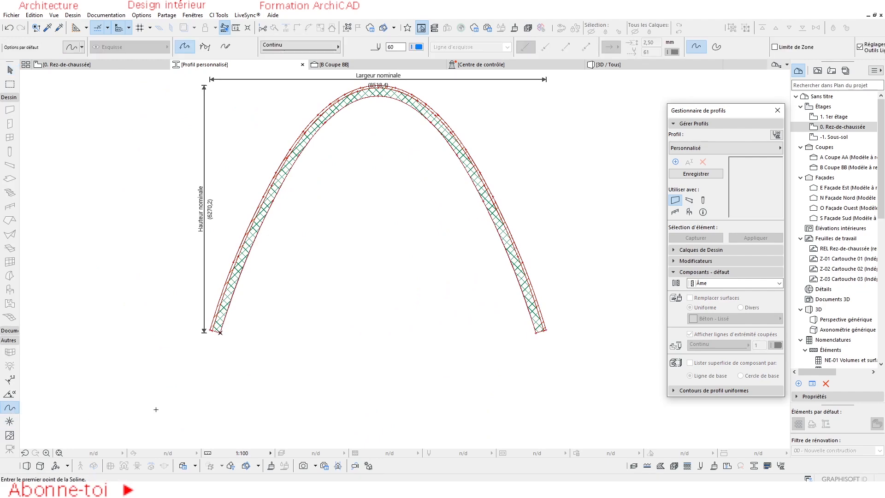
{"action": "key", "text": "ctrl+a"}
{"action": "key", "text": "Escape"}
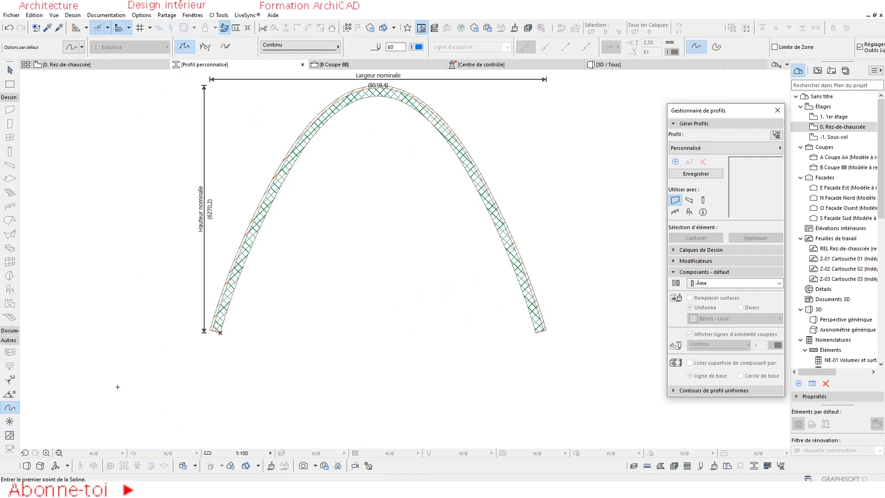
{"action": "scroll", "coordinate": [221, 352], "scroll_direction": "up", "scroll_amount": 5}
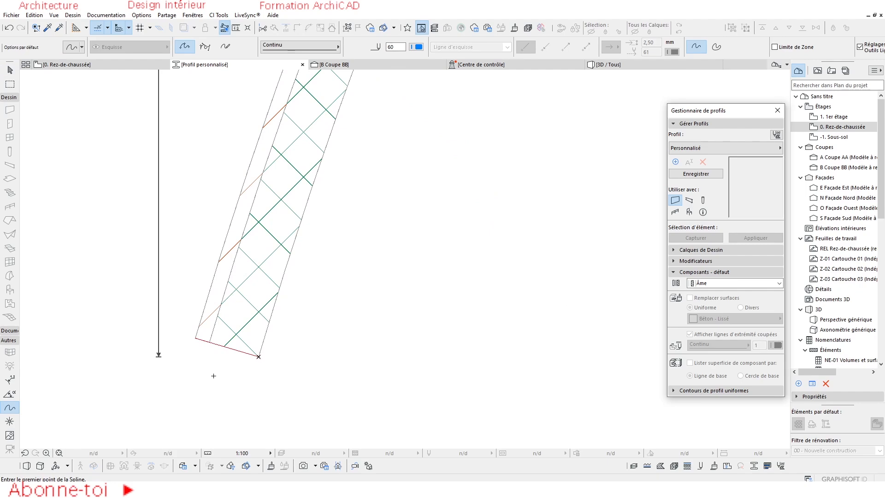
{"action": "key", "text": "Escape"}
{"action": "left_click", "coordinate": [230, 256]}
{"action": "key", "text": "Escape"}
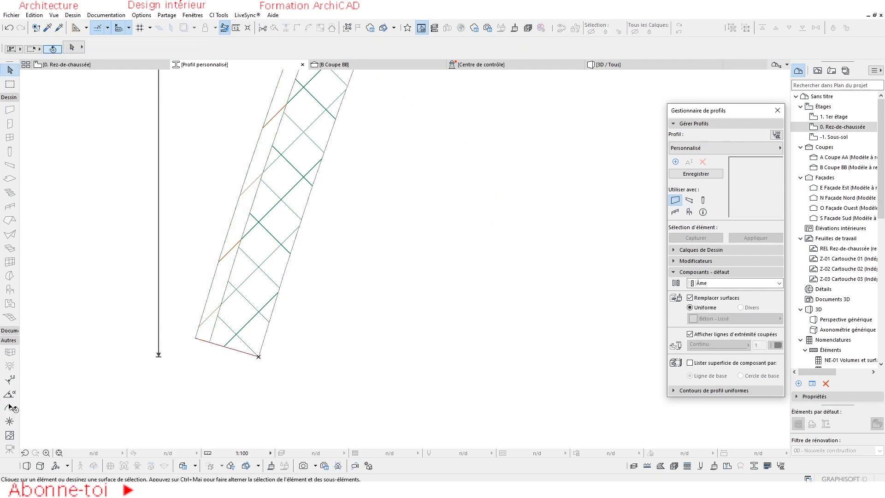
Activate the Line tool, then save the completed arch profile under the name "- Parabole 1"
{"action": "left_click", "coordinate": [9, 330]}
{"action": "left_click", "coordinate": [9, 383]}
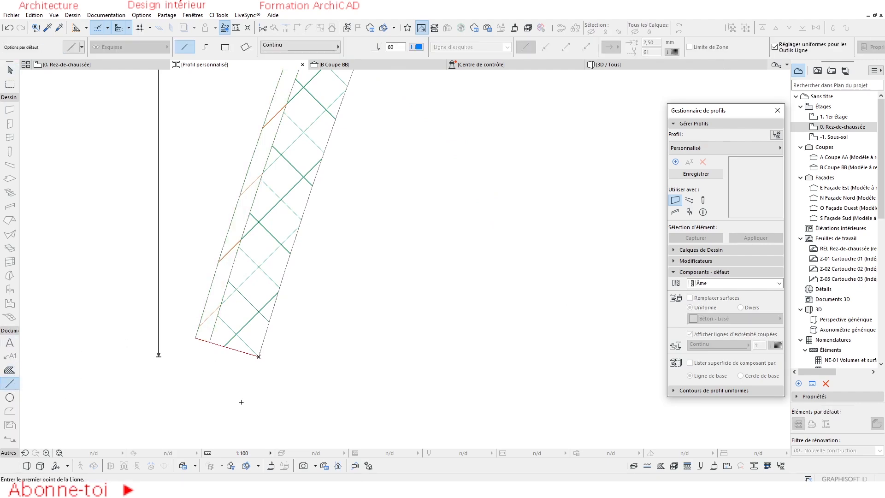
{"action": "key", "text": "Escape"}
{"action": "scroll", "coordinate": [244, 397], "scroll_direction": "down", "scroll_amount": 7}
{"action": "scroll", "coordinate": [478, 285], "scroll_direction": "up", "scroll_amount": 2}
{"action": "middle_click_drag", "start_coordinate": [470, 268], "coordinate": [454, 262]}
{"action": "left_click", "coordinate": [706, 175]}
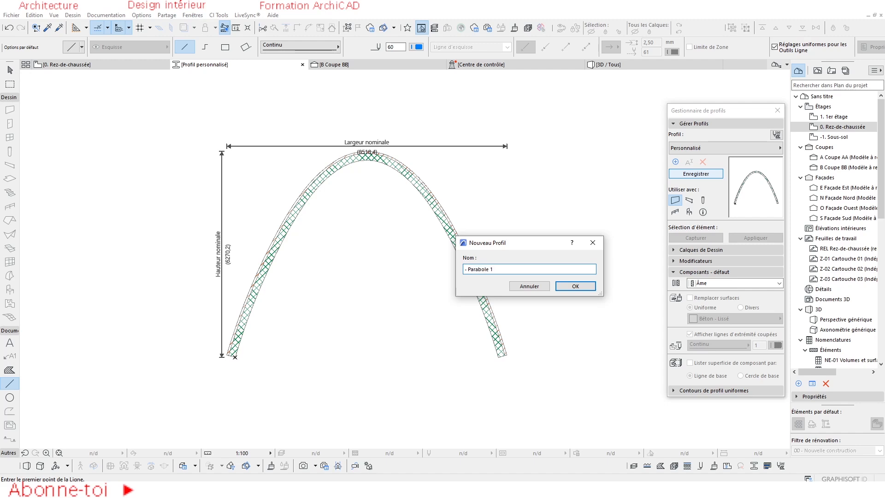
{"action": "left_click", "coordinate": [592, 287]}
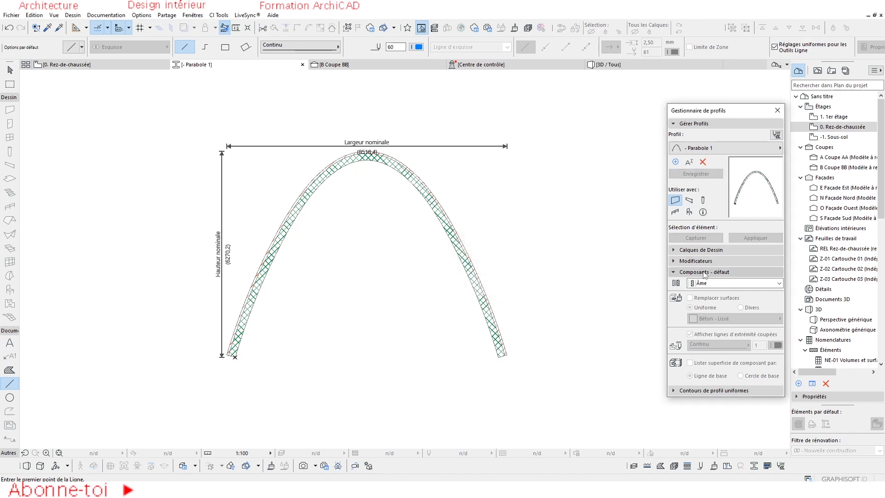
Return to the 0. Rez-de-chaussée floor plan at the classroom walls
{"action": "left_click", "coordinate": [111, 67]}
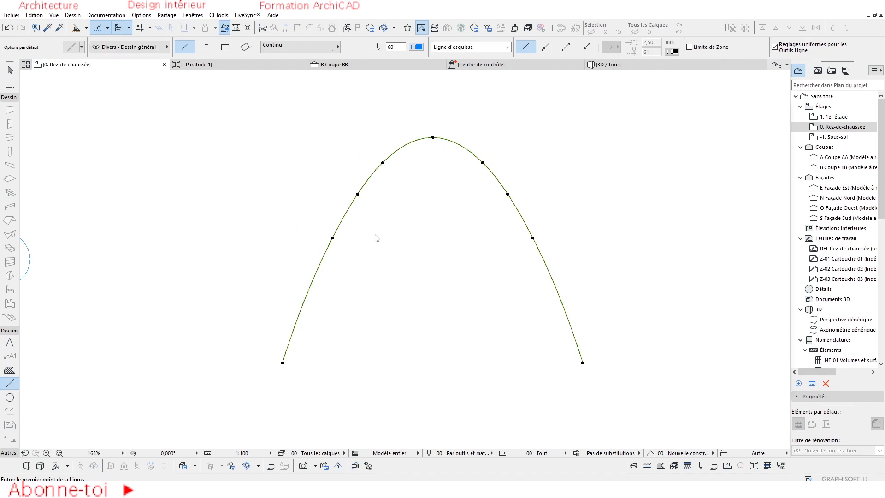
{"action": "scroll", "coordinate": [399, 236], "scroll_direction": "down", "scroll_amount": 8}
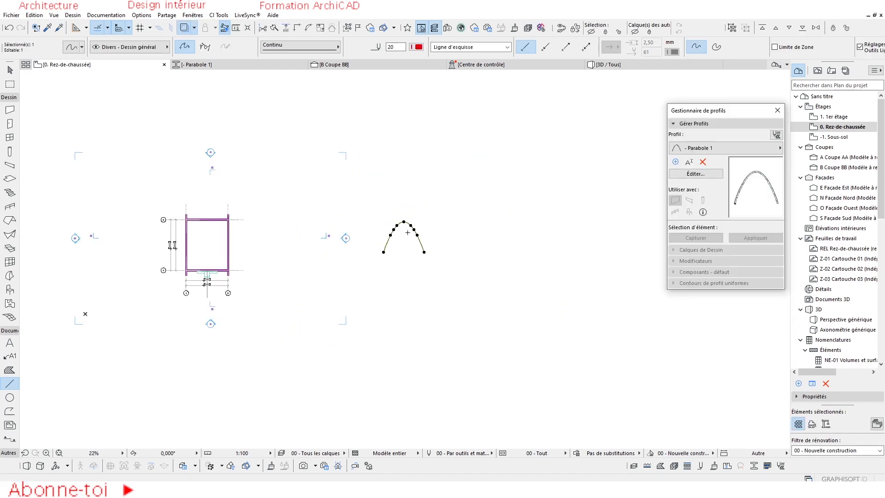
{"action": "scroll", "coordinate": [292, 241], "scroll_direction": "up", "scroll_amount": 7}
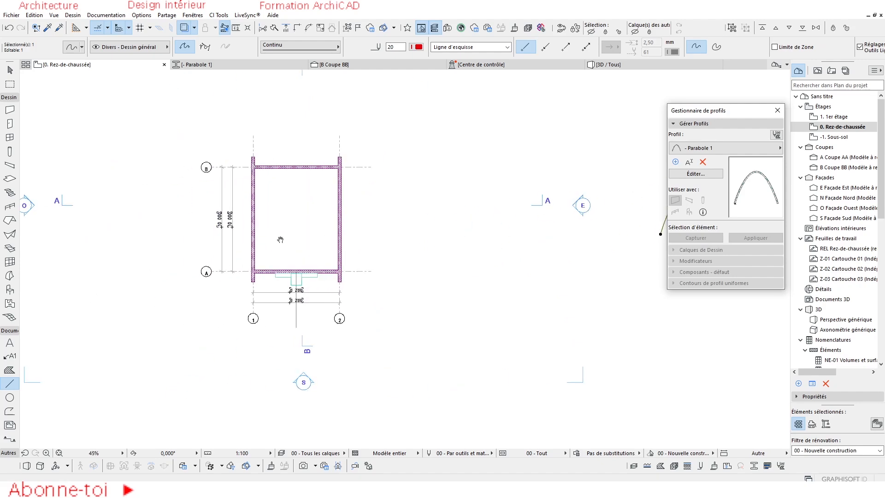